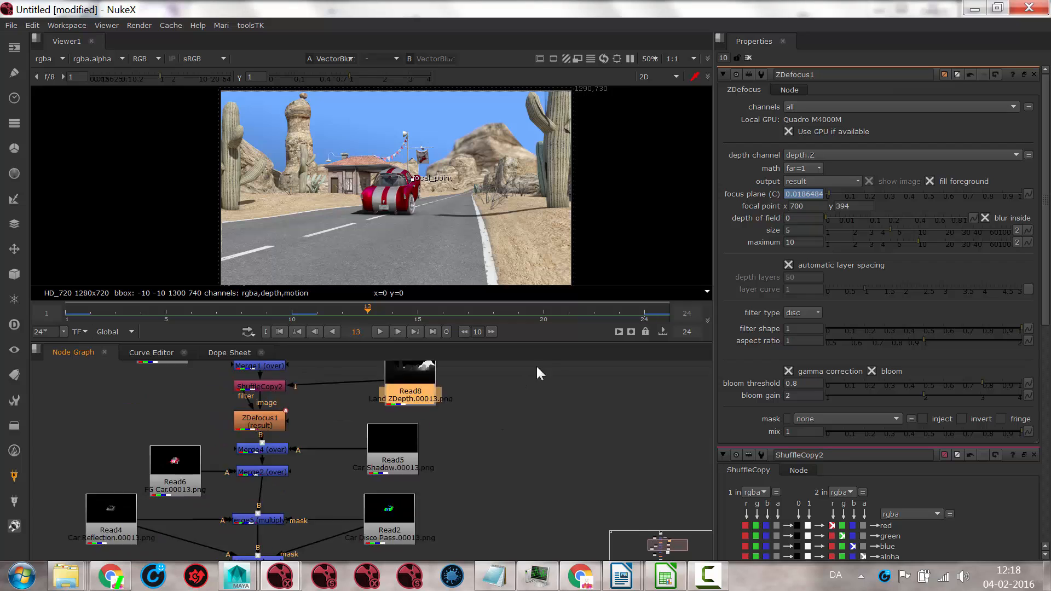
Detach ShuffleCopy2 from the node chain between Merge1 and ZDefocus1 and place it unconnected beside Read8.
middle_drag(449, 536, 526, 362)
middle_drag(232, 416, 317, 438)
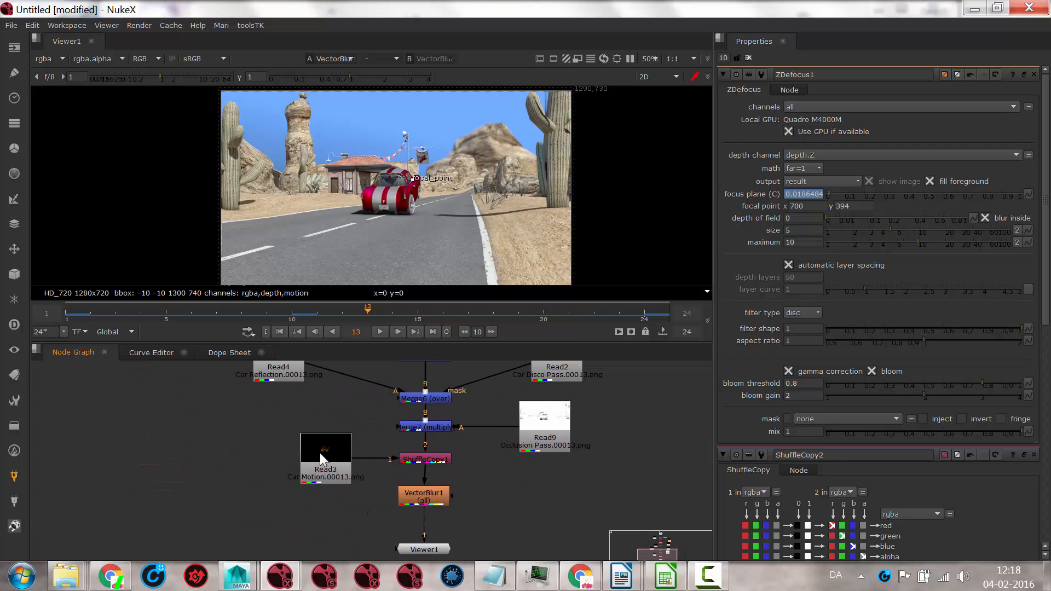
drag(321, 454, 309, 454)
middle_drag(495, 392, 482, 538)
middle_drag(491, 425, 465, 481)
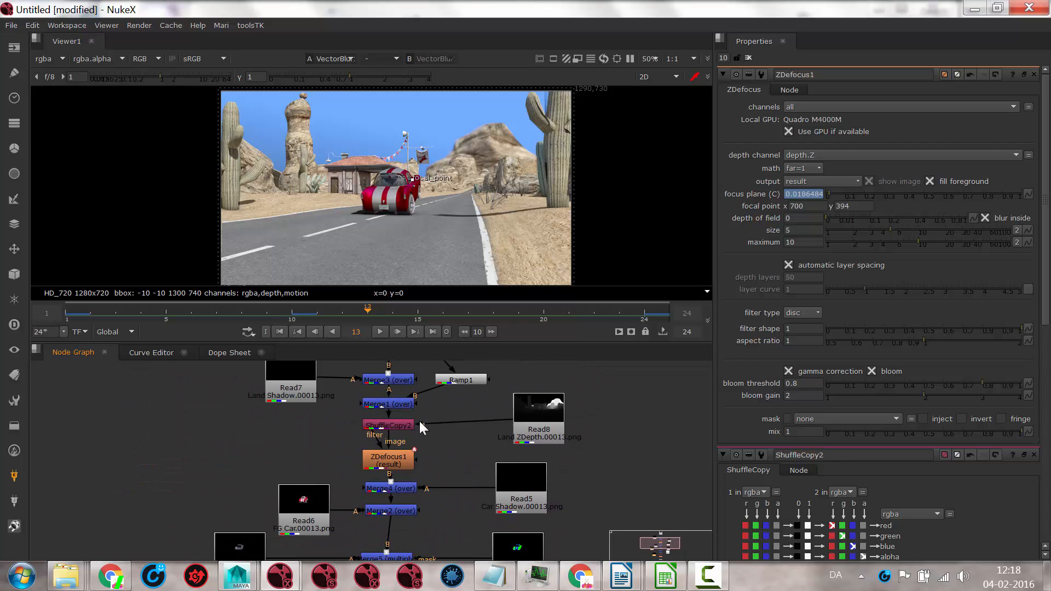
drag(382, 422, 433, 418)
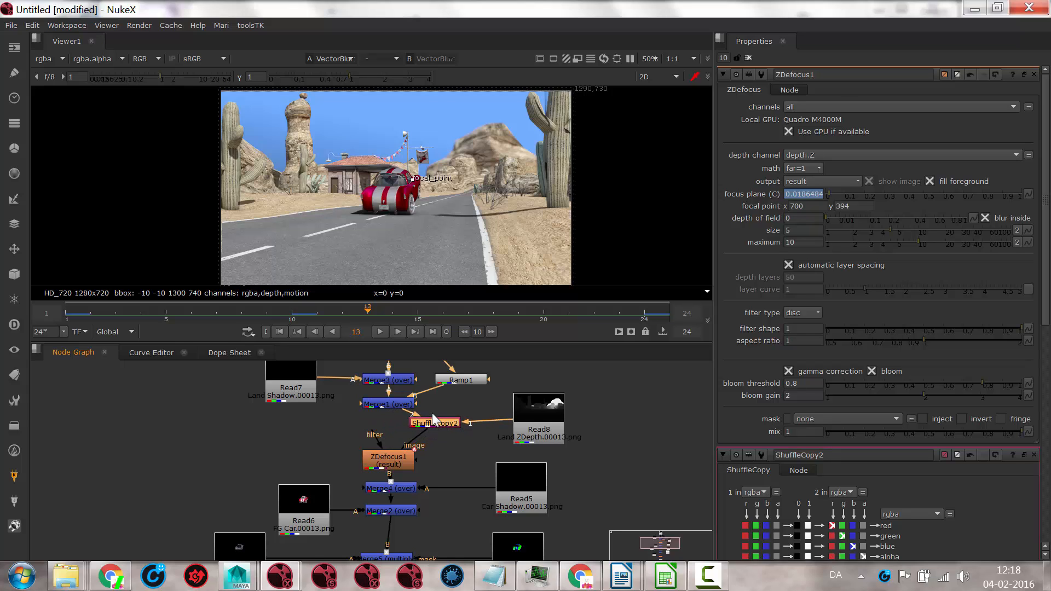
key(ctrl+d)
double_click(433, 420)
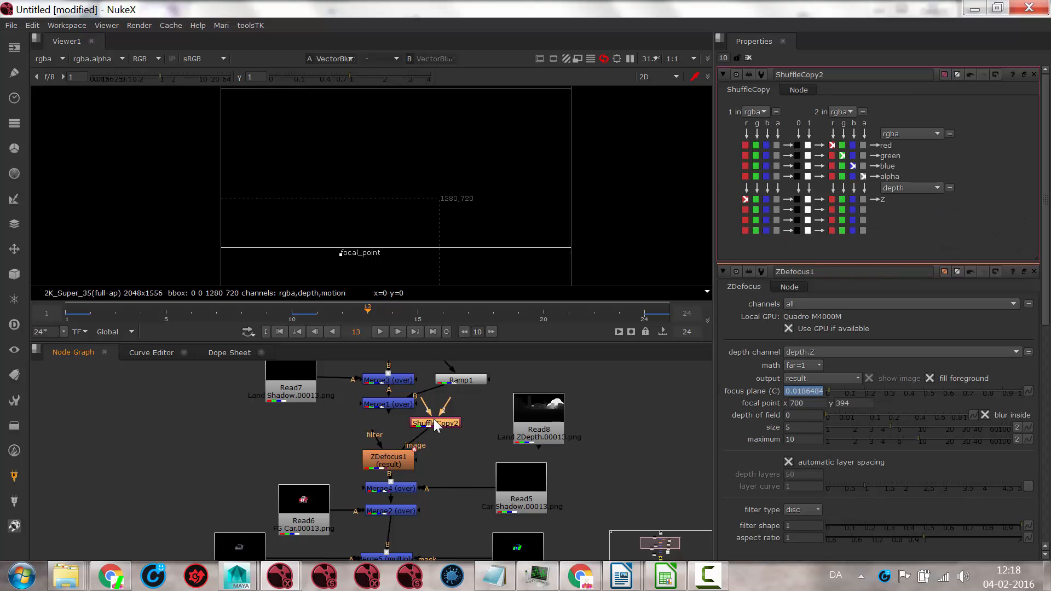
drag(435, 424, 382, 392)
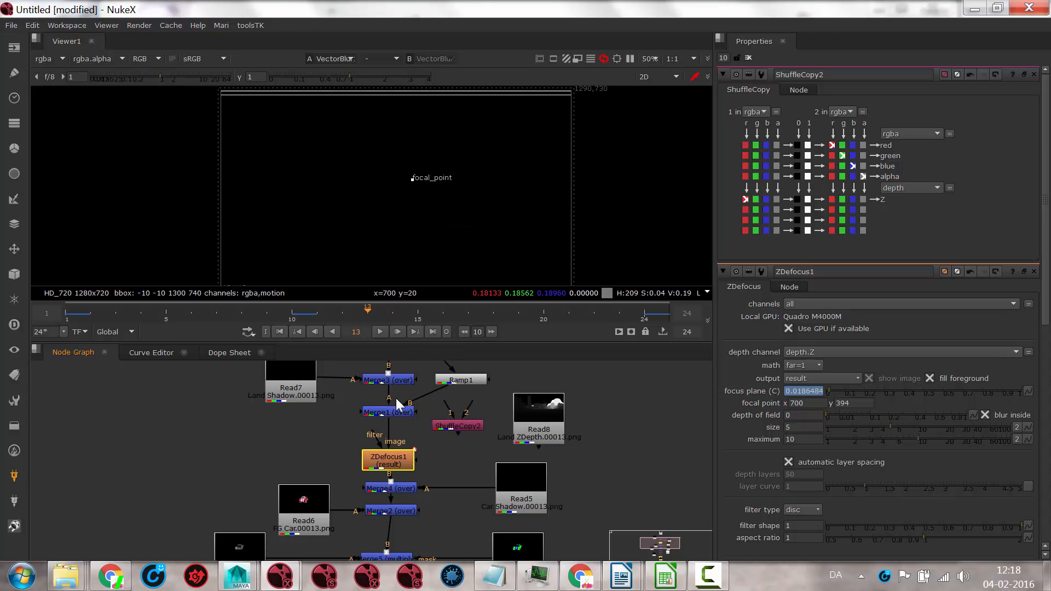
drag(453, 428, 479, 434)
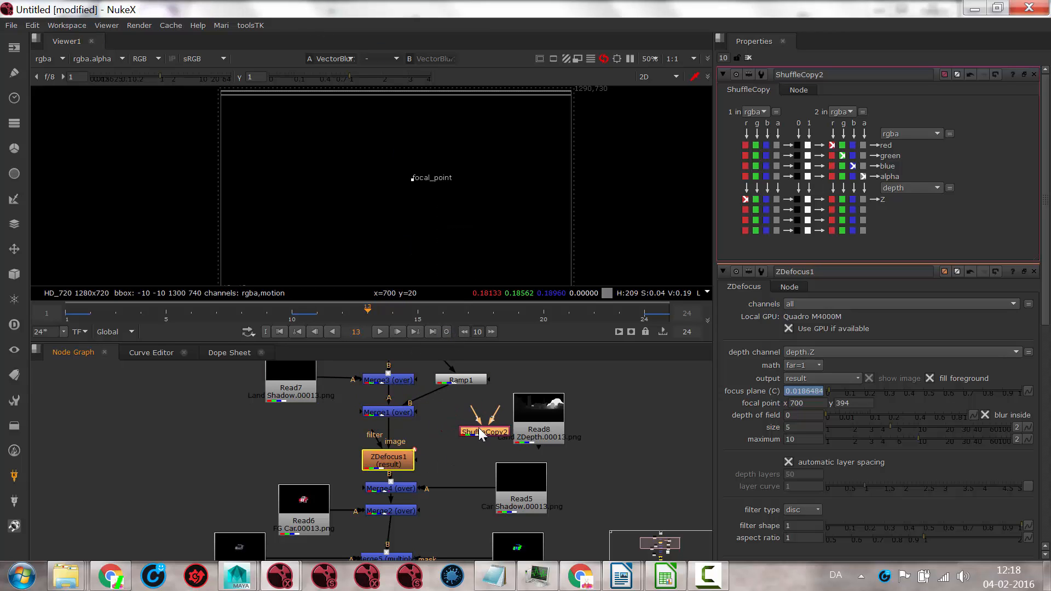
Disable the ZDefocus1 node to take the depth blur out of the composite.
click(405, 462)
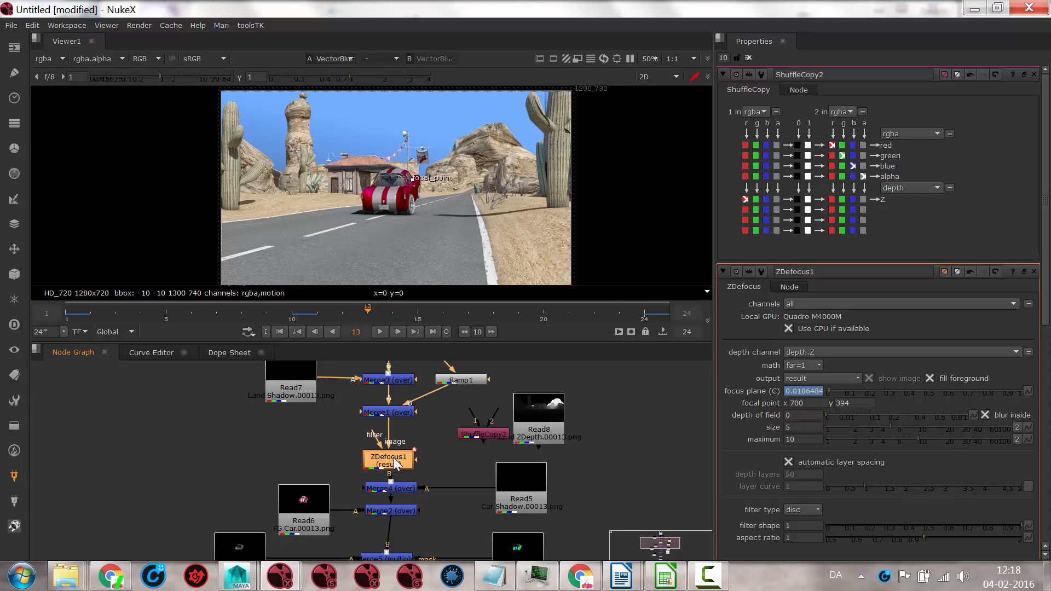
key(d)
middle_drag(422, 464, 430, 354)
scroll(437, 174, up, 4)
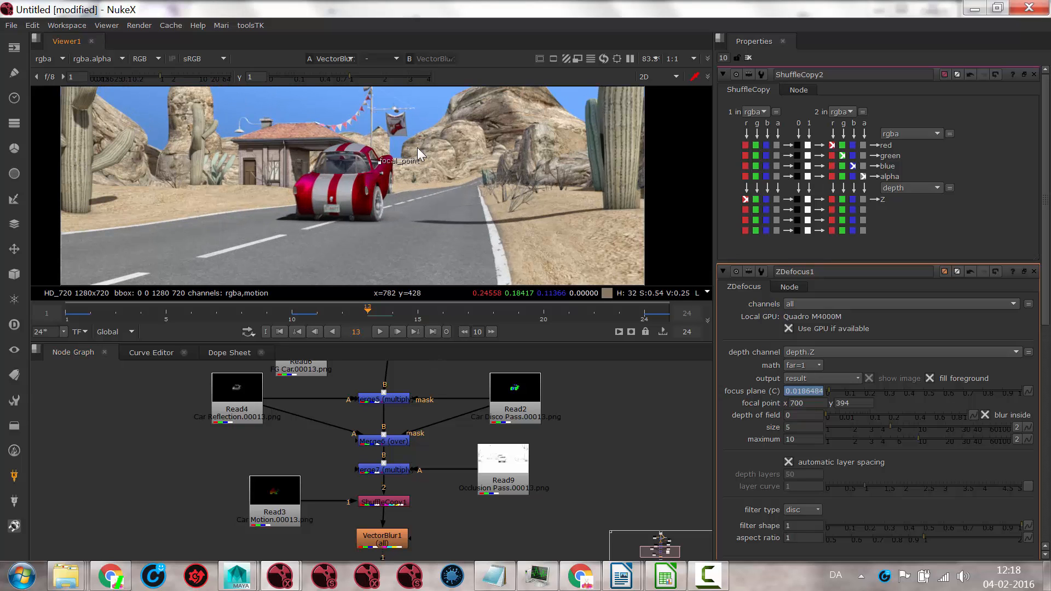
middle_drag(448, 199, 483, 214)
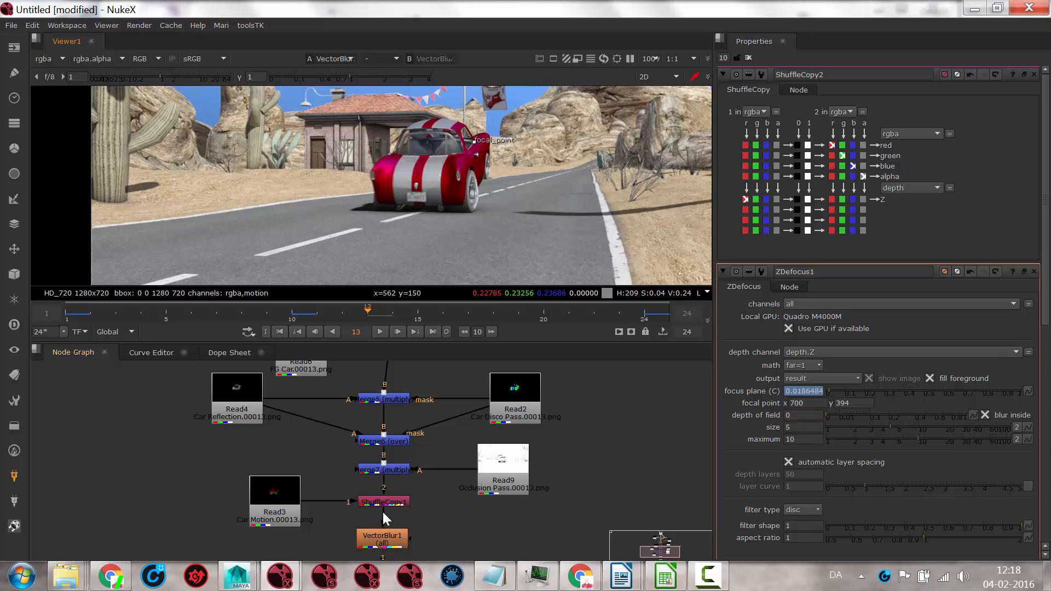
Disconnect ShuffleCopy1 and VectorBlur1 from the main chain, set them aside with Read3, and feed Viewer1 directly from Merge7.
drag(389, 528, 348, 545)
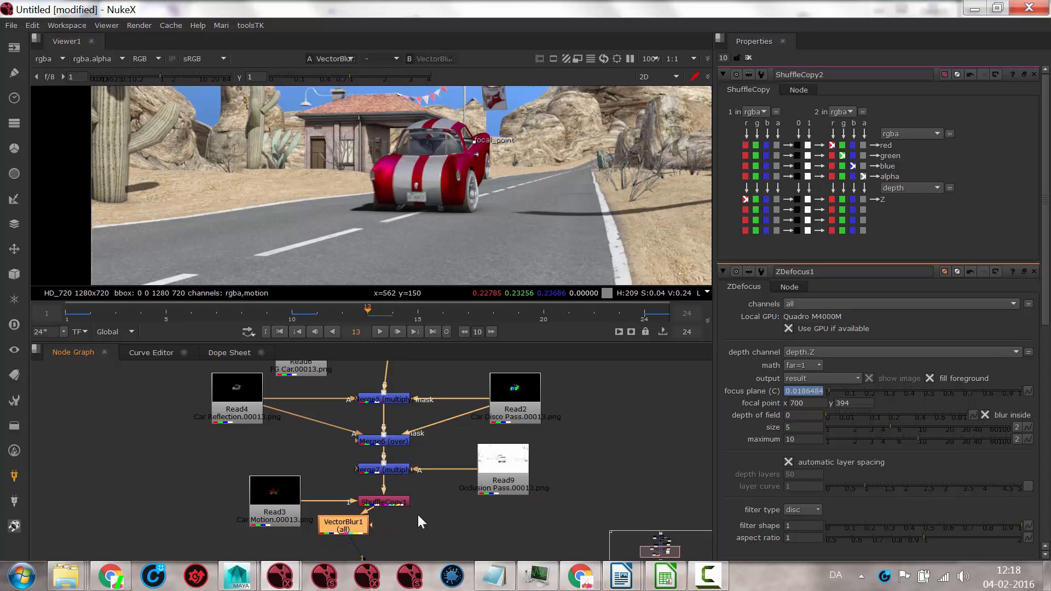
middle_drag(397, 503, 437, 411)
drag(399, 458, 414, 387)
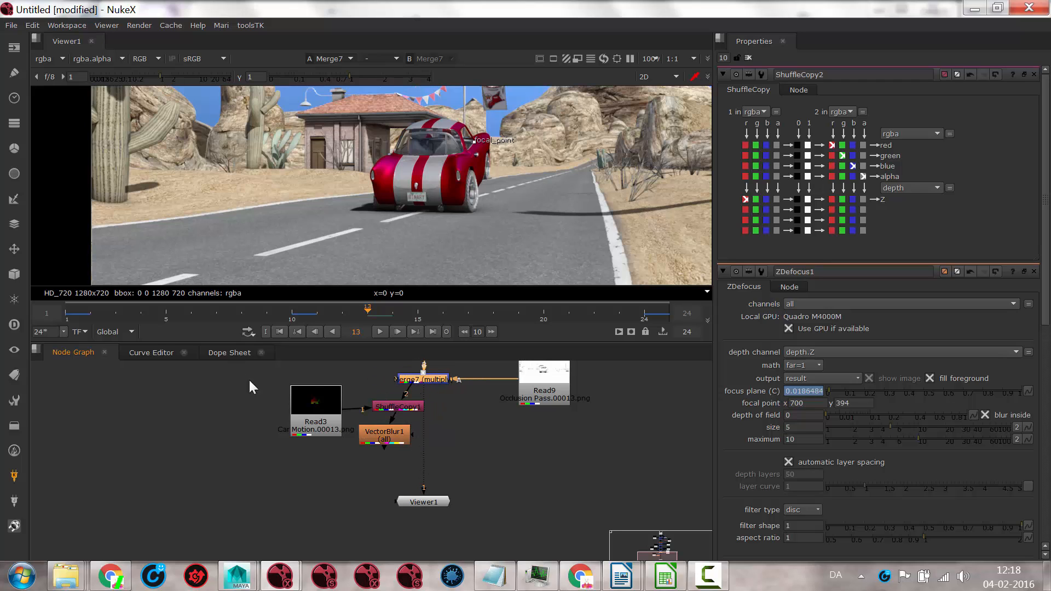
drag(251, 381, 211, 446)
drag(423, 382, 417, 405)
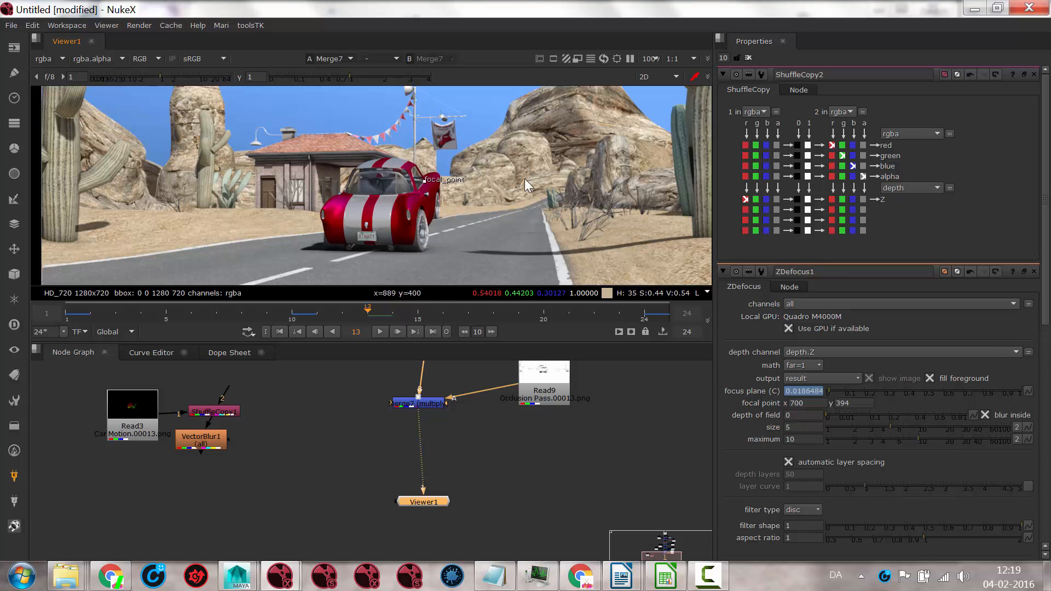
Scrub the timeline to frame 7 to examine the car up close.
click(289, 313)
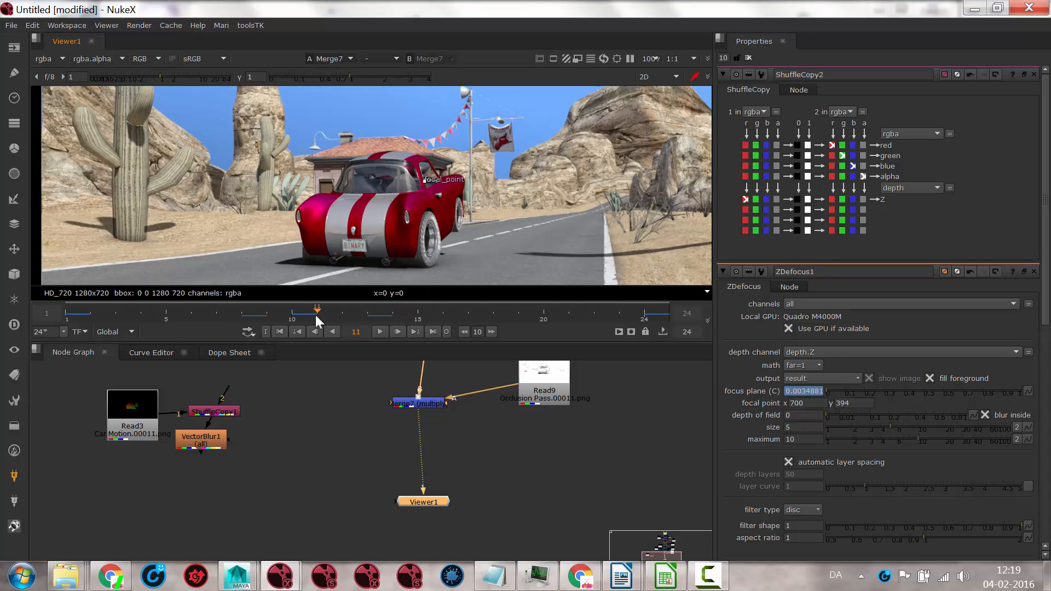
click(178, 311)
drag(178, 311, 217, 311)
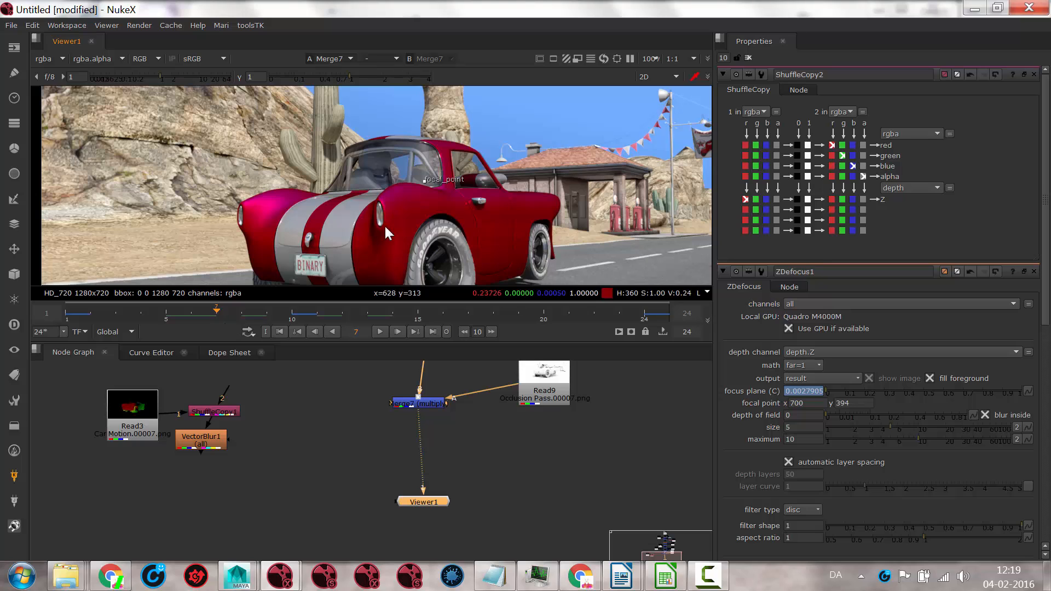
middle_drag(454, 206, 478, 176)
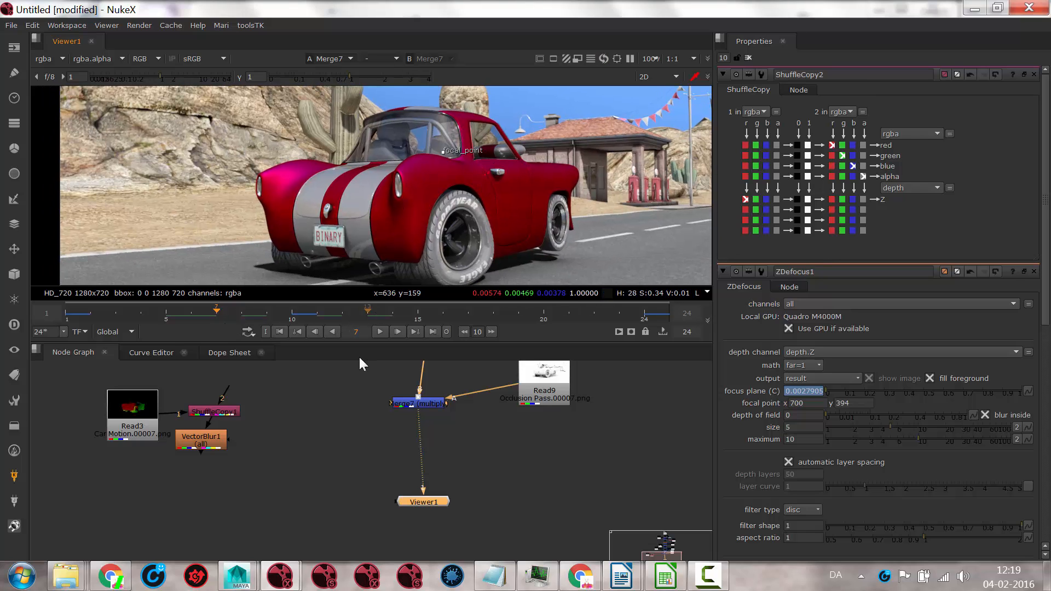
Show the Read3 car motion pass in the viewer and close all open node properties.
drag(206, 460, 203, 460)
click(136, 409)
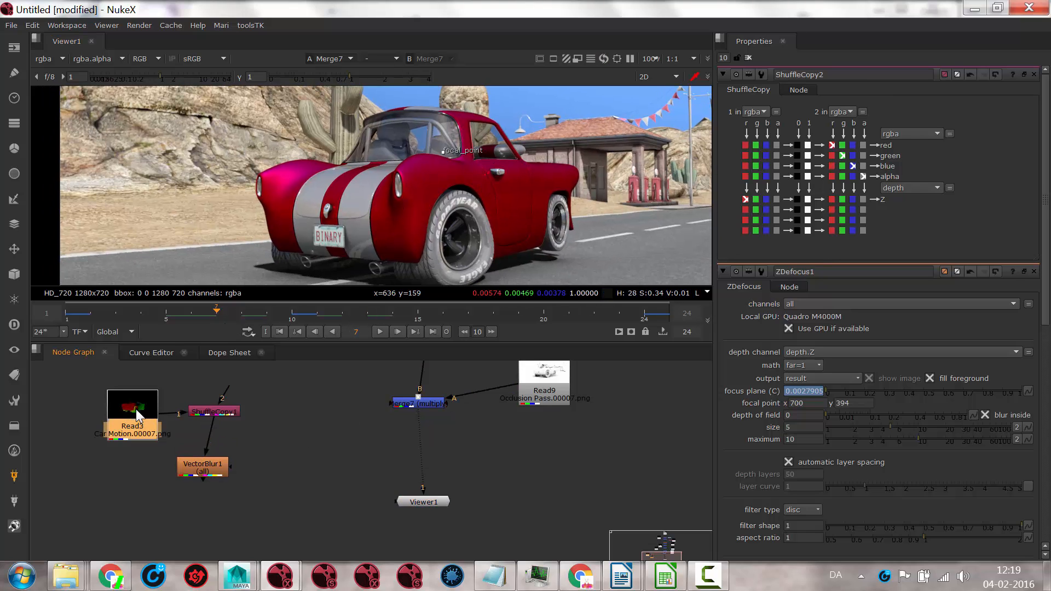
key(1)
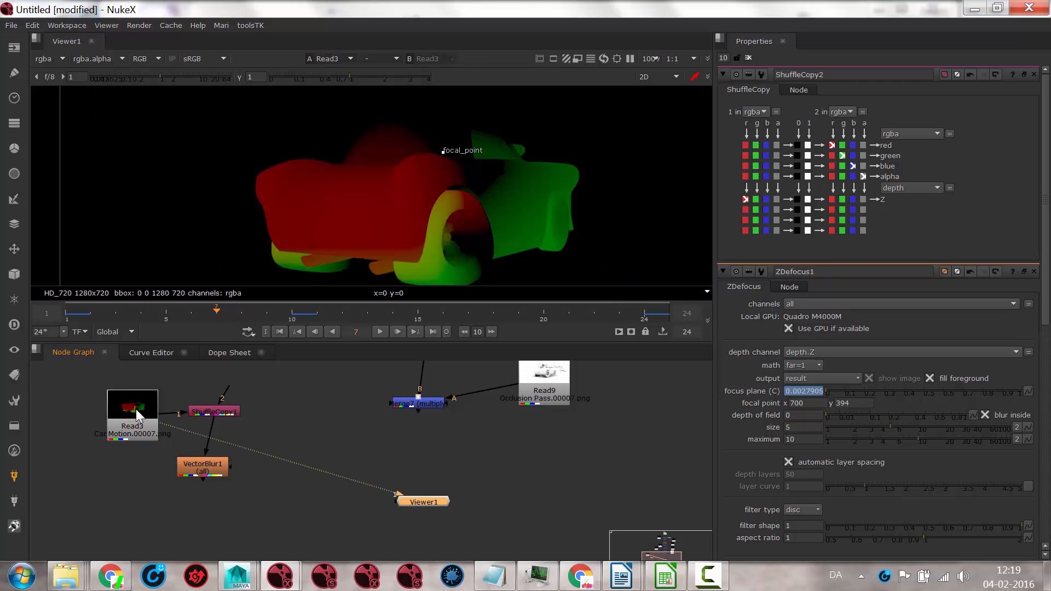
click(255, 420)
click(748, 58)
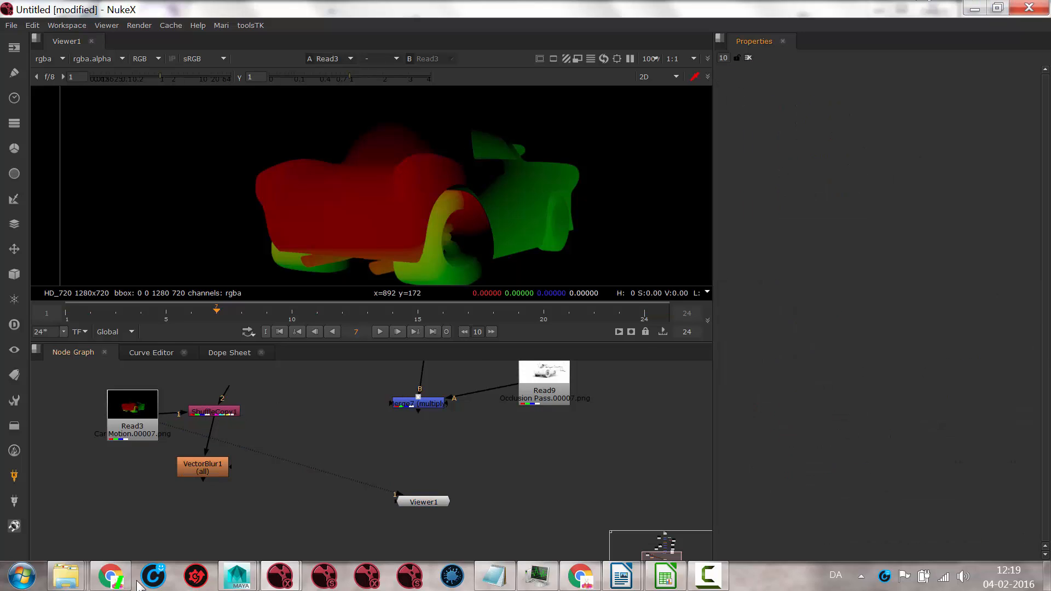
Insert ShuffleCopy1 directly below Merge7 and take its alpha from input 2, with Read3 moved closer to it.
drag(215, 412, 411, 404)
drag(361, 468, 421, 442)
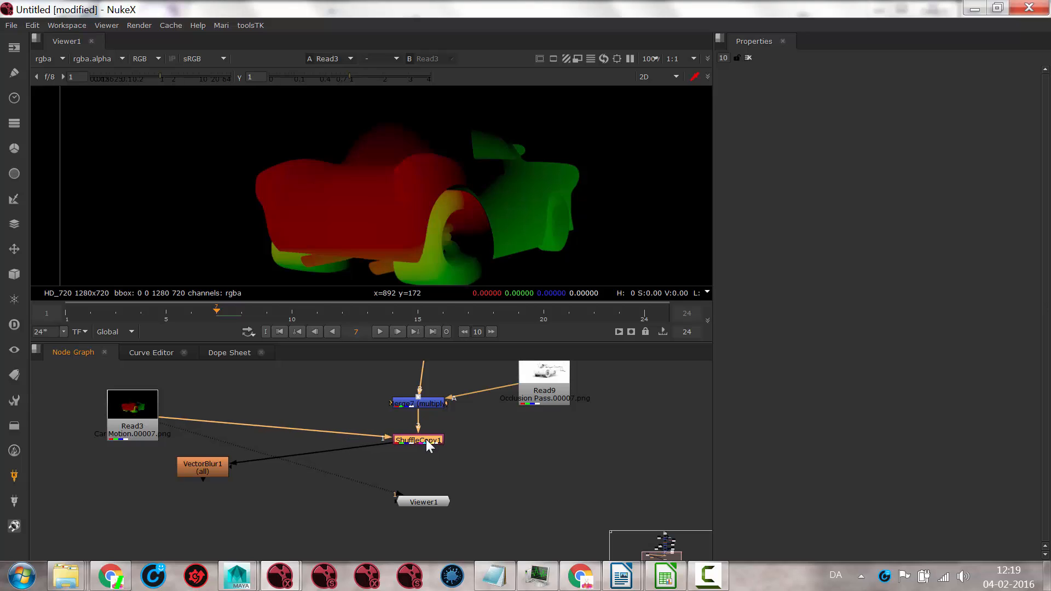
double_click(420, 439)
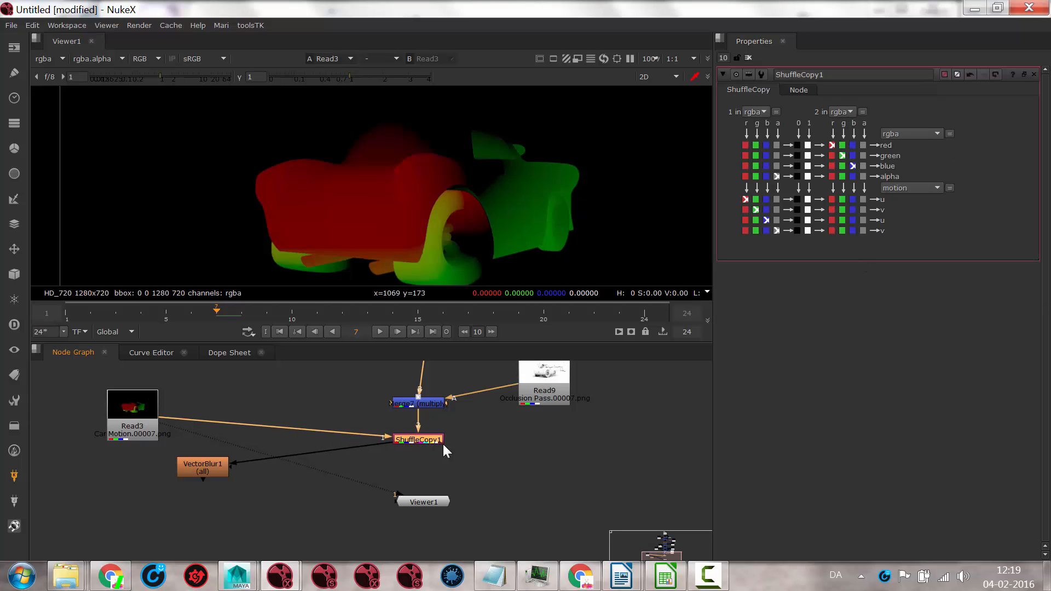
scroll(425, 429, up, 5)
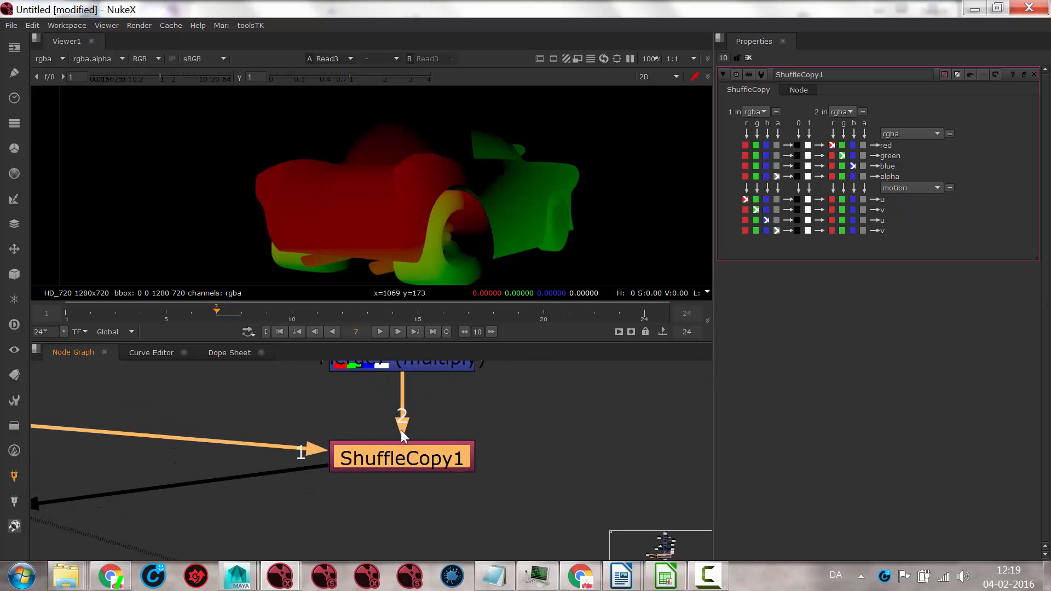
scroll(396, 437, down, 5)
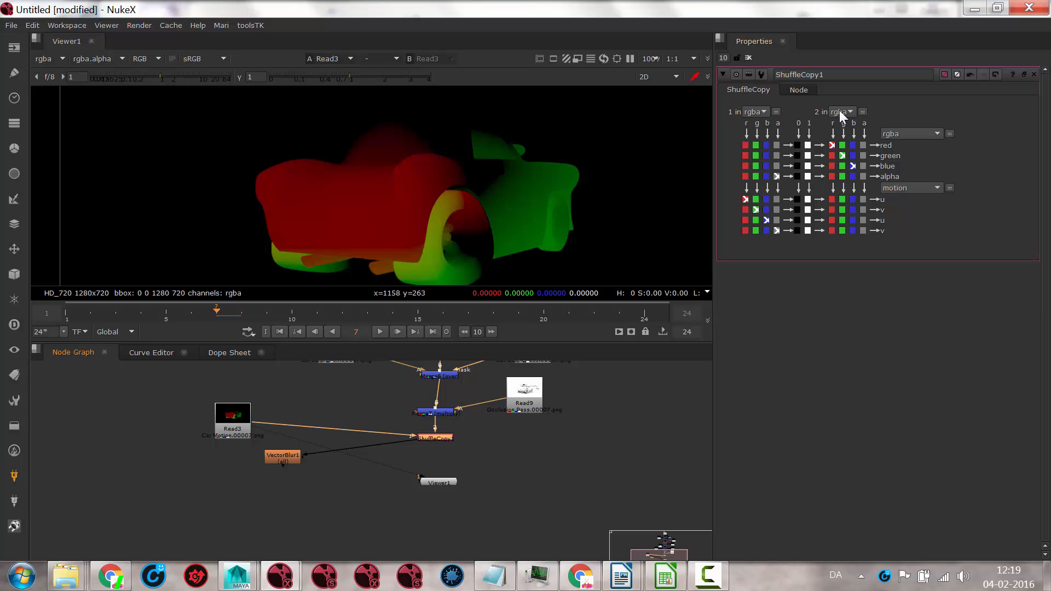
click(863, 177)
drag(221, 418, 302, 416)
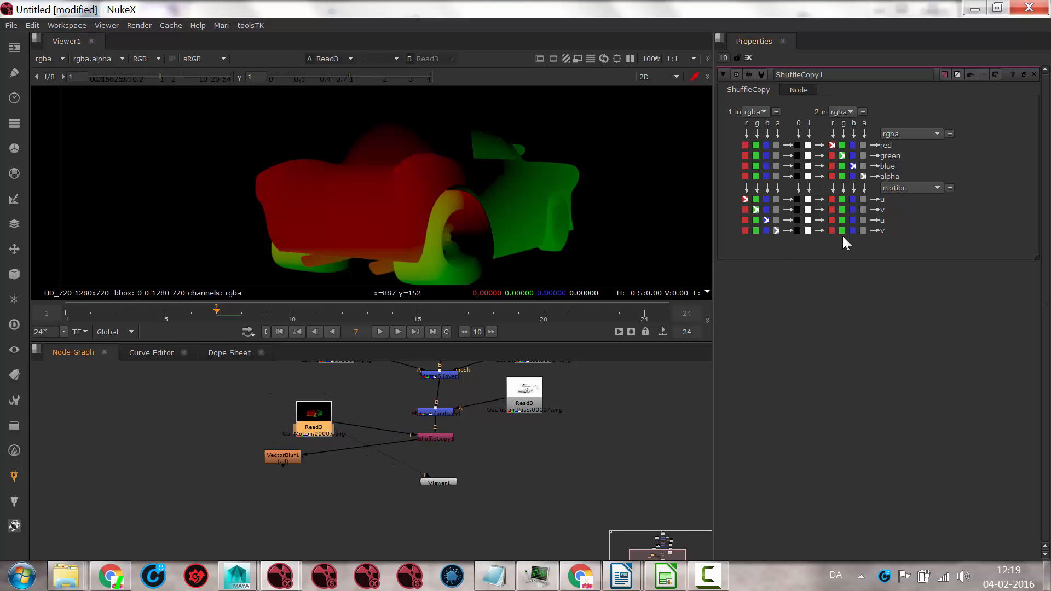
Delete the ShuffleCopy1 and VectorBlur1 nodes, keeping the Read3 motion pass.
click(433, 437)
key(Delete)
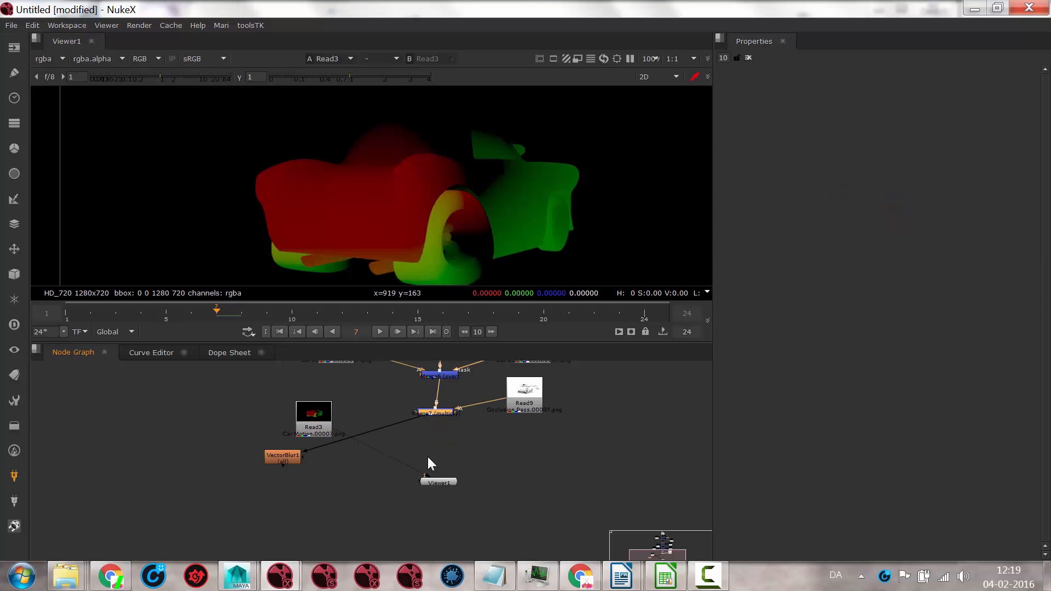
click(284, 459)
key(Delete)
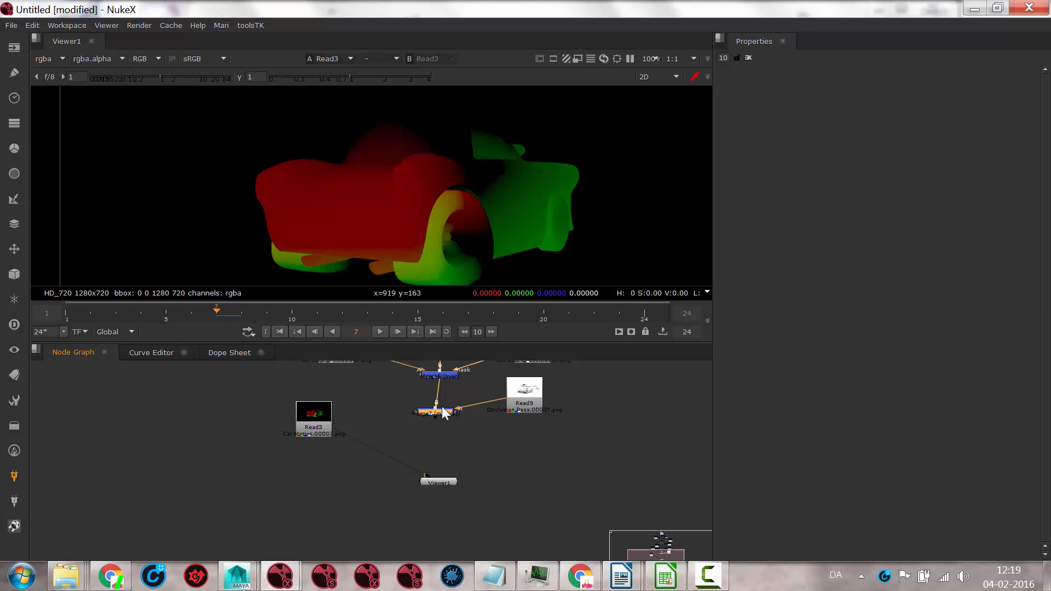
Compare the Merge7 composite with the Read3 motion pass in the viewer, ending on Merge7.
key(1)
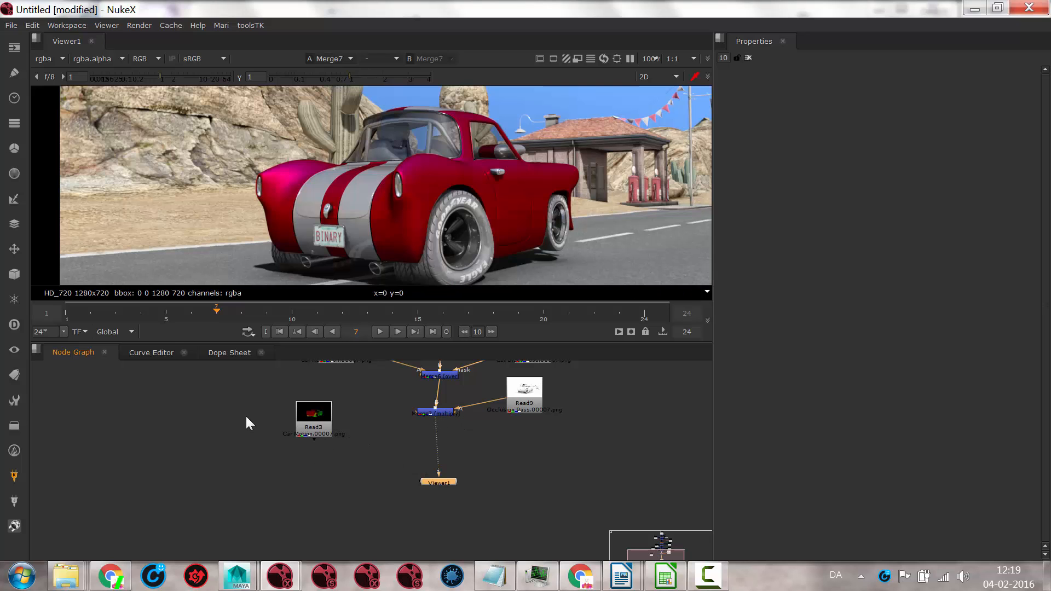
drag(314, 415, 329, 423)
key(1)
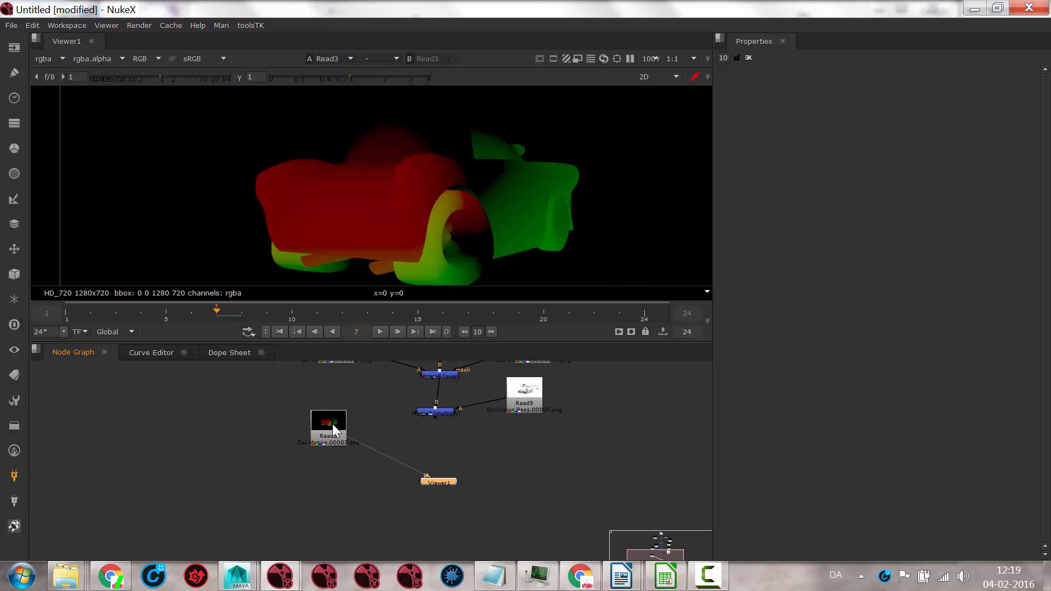
click(436, 414)
key(1)
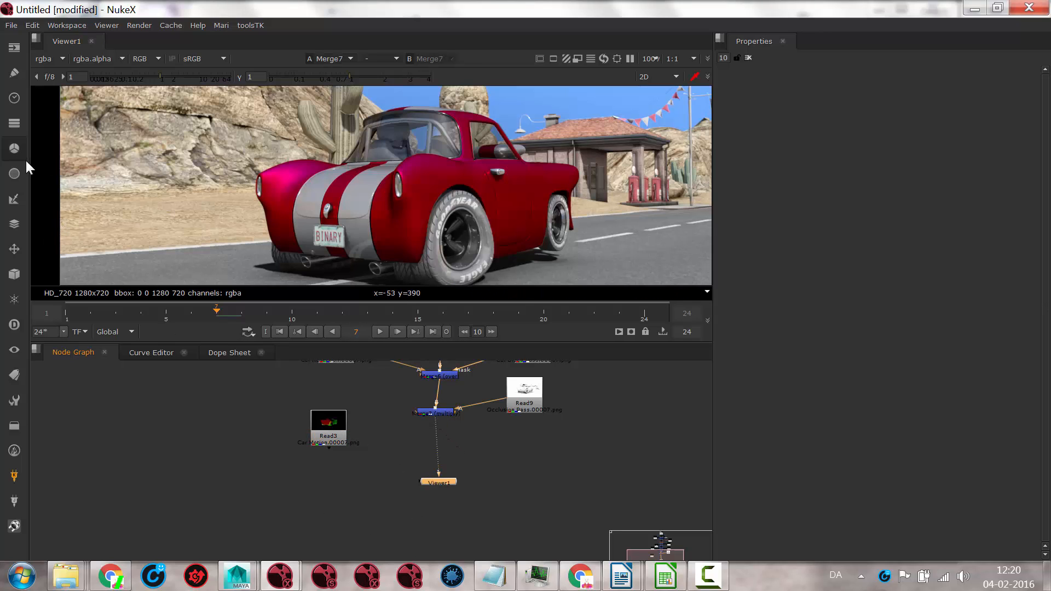
Add a new ShuffleCopy node below Merge7 and show its output in the viewer.
click(15, 123)
click(39, 135)
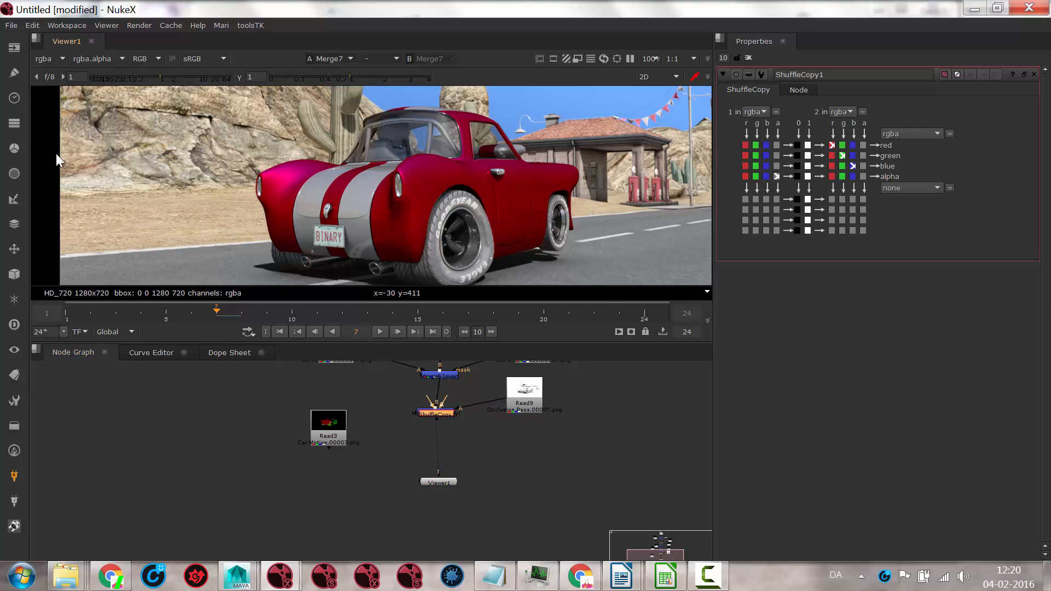
drag(435, 412, 443, 440)
key(1)
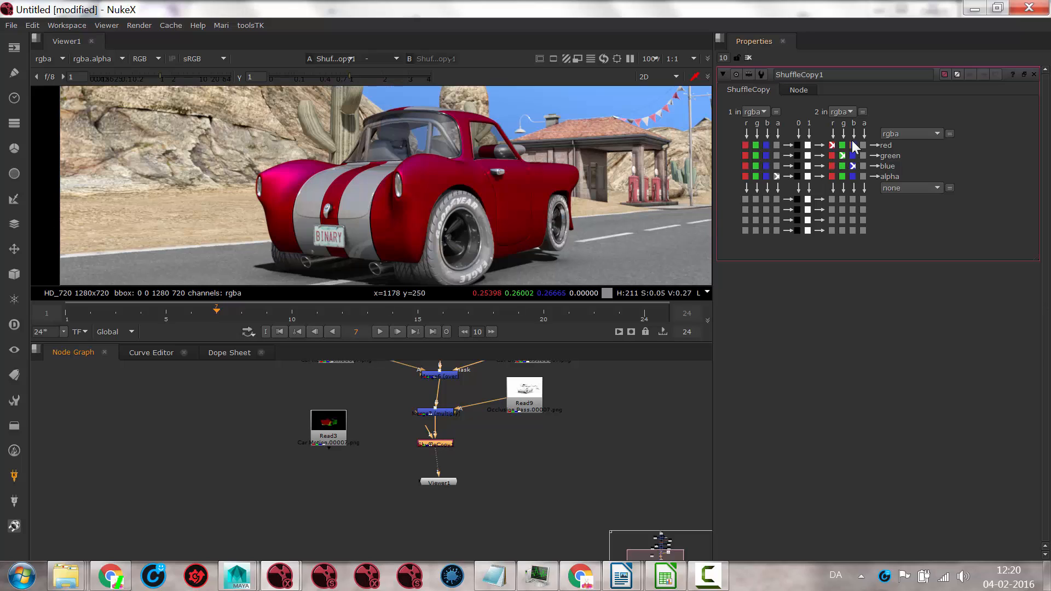
Take the new ShuffleCopy's alpha from input 2 and connect its input 1 to Read3.
click(853, 166)
click(863, 176)
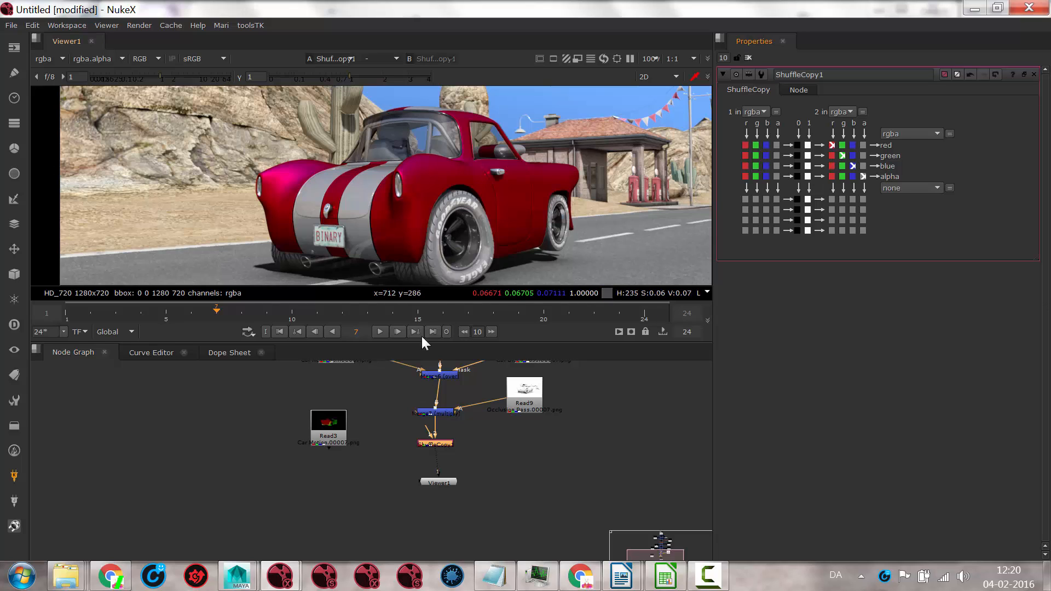
drag(423, 429, 341, 435)
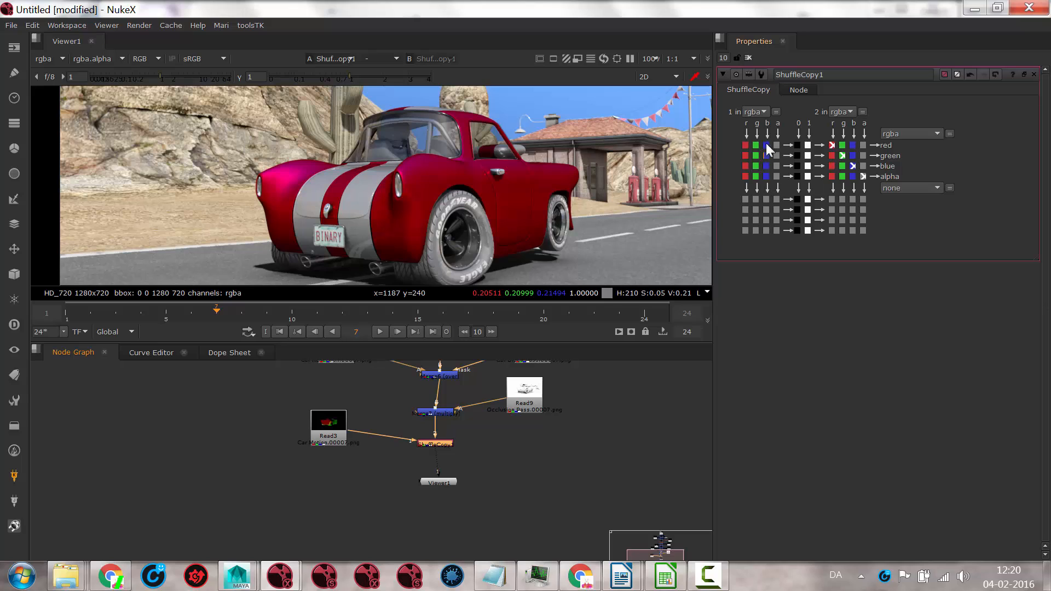
Set ShuffleCopy1's second output layer to motion and map input 1's red, green, blue and alpha to its four u, v channels.
click(925, 188)
mouse_move(921, 250)
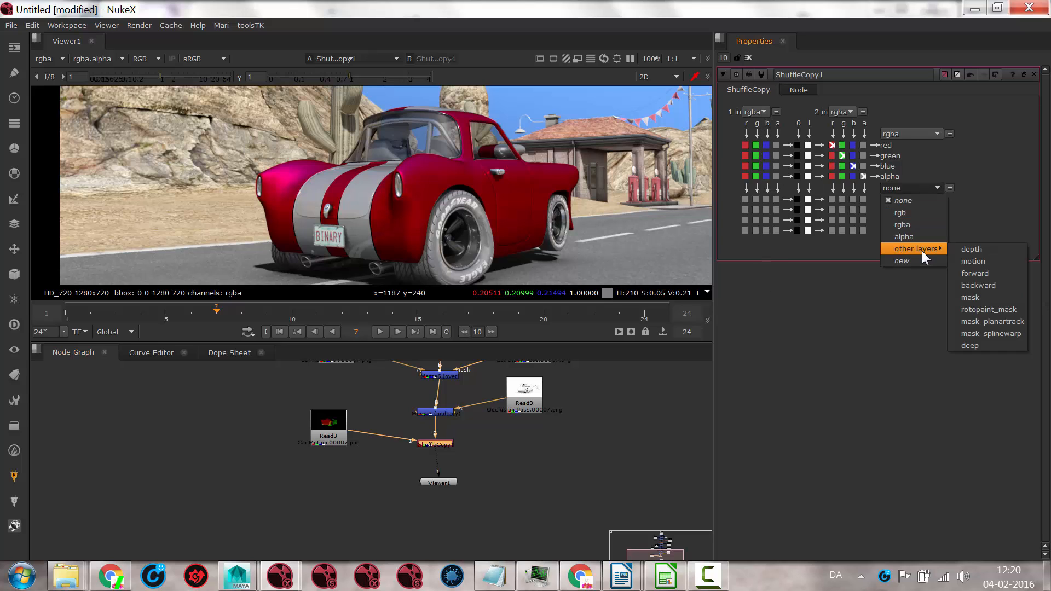
click(968, 260)
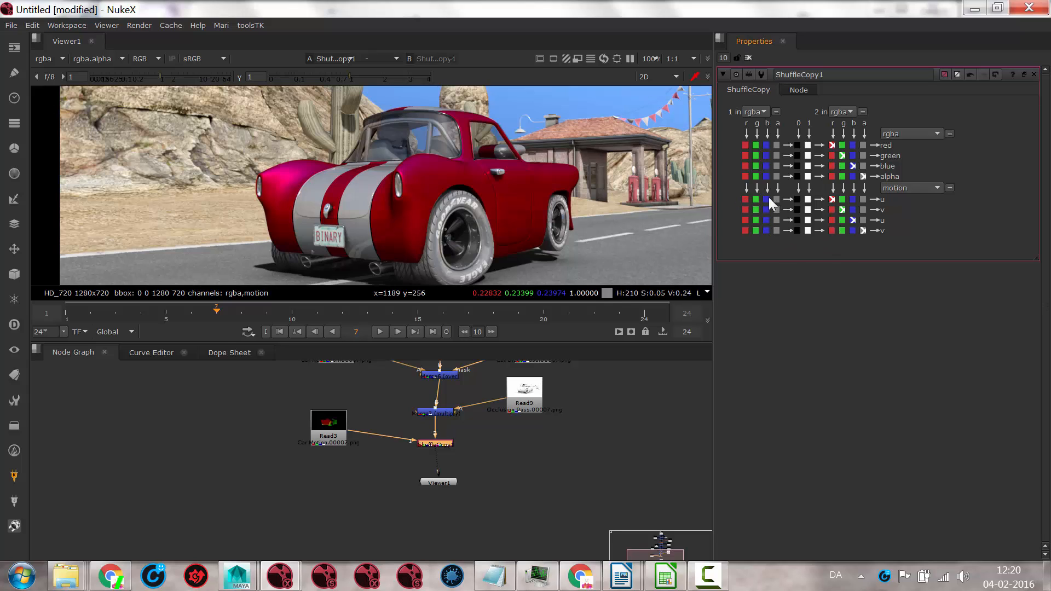
click(746, 198)
click(755, 209)
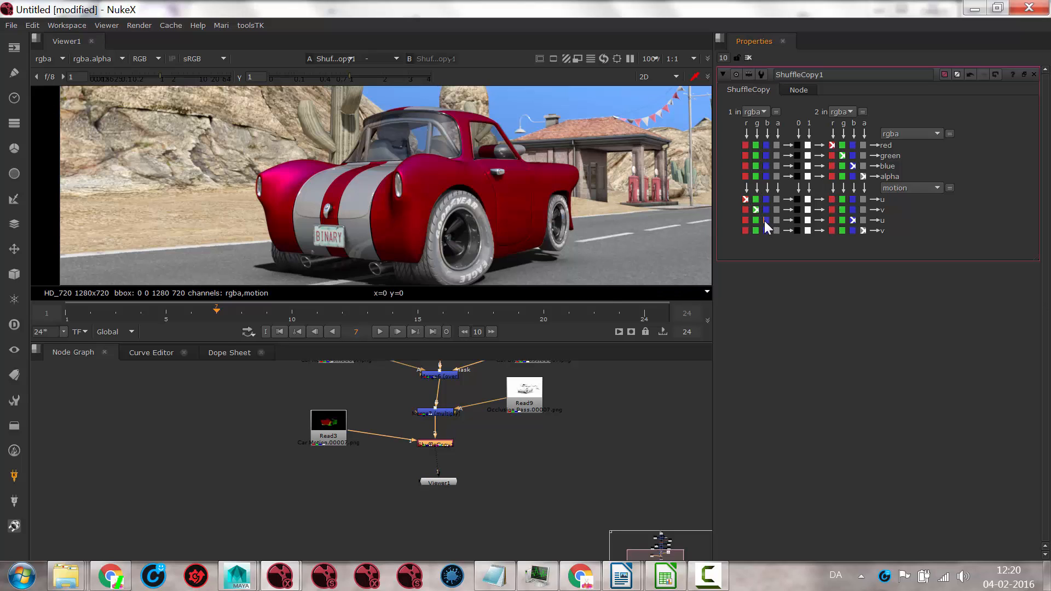
click(766, 221)
click(777, 230)
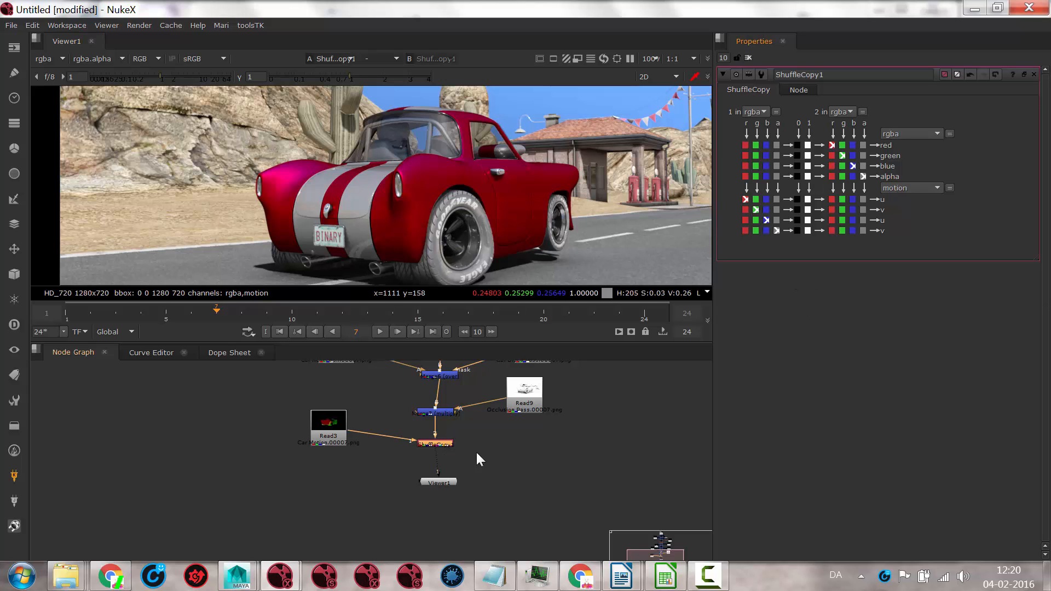
Check the motion layer of ShuffleCopy1 in the viewer, and return the display to rgba.
click(422, 443)
click(438, 481)
click(46, 59)
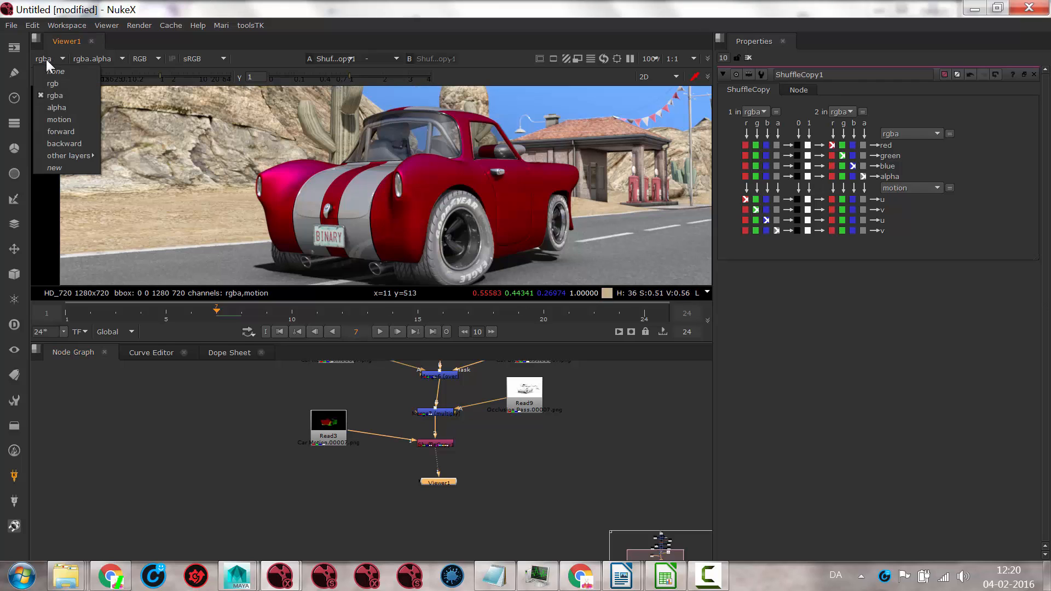
click(63, 123)
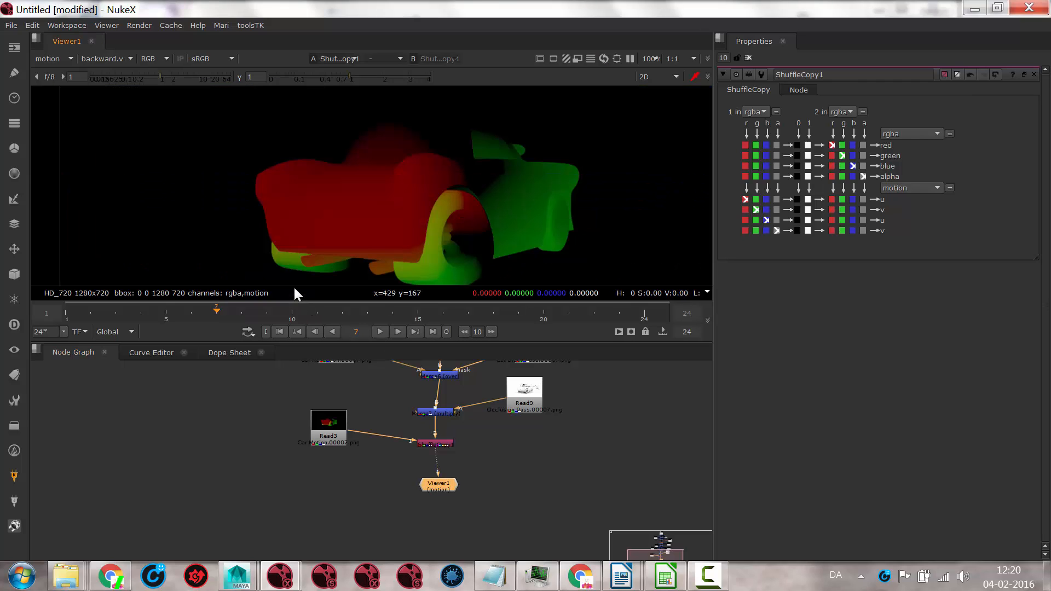
click(50, 59)
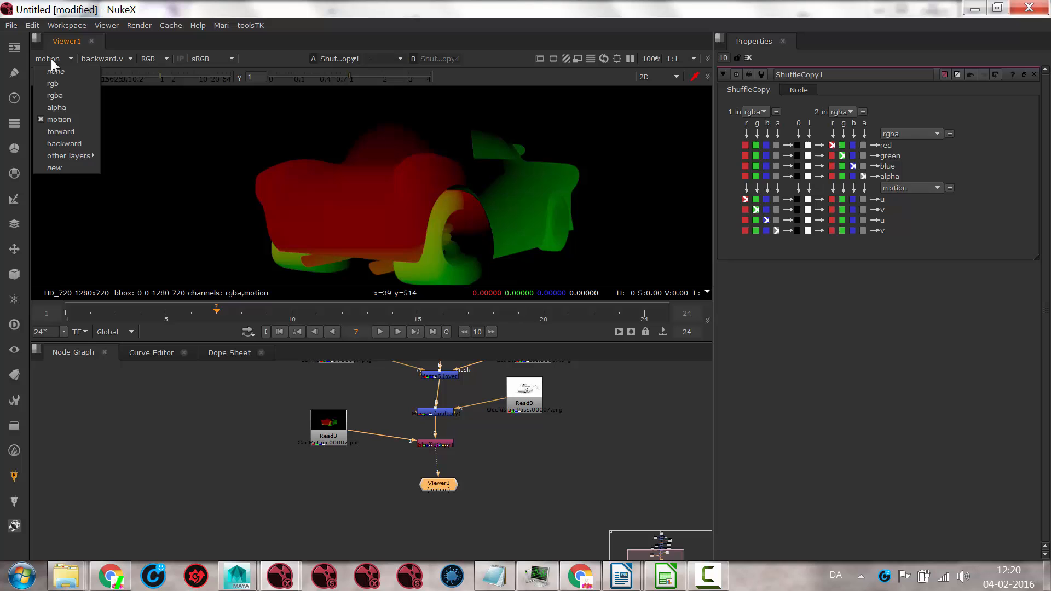
click(61, 98)
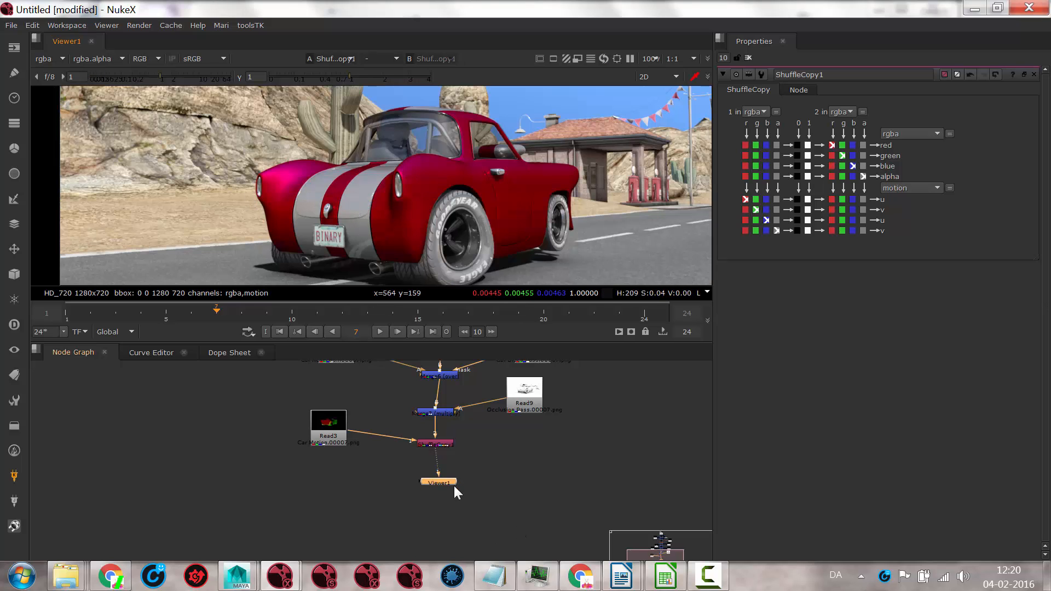
Move Viewer1 down and insert a VectorBlur node between ShuffleCopy1 and the viewer.
drag(436, 480, 432, 493)
click(436, 444)
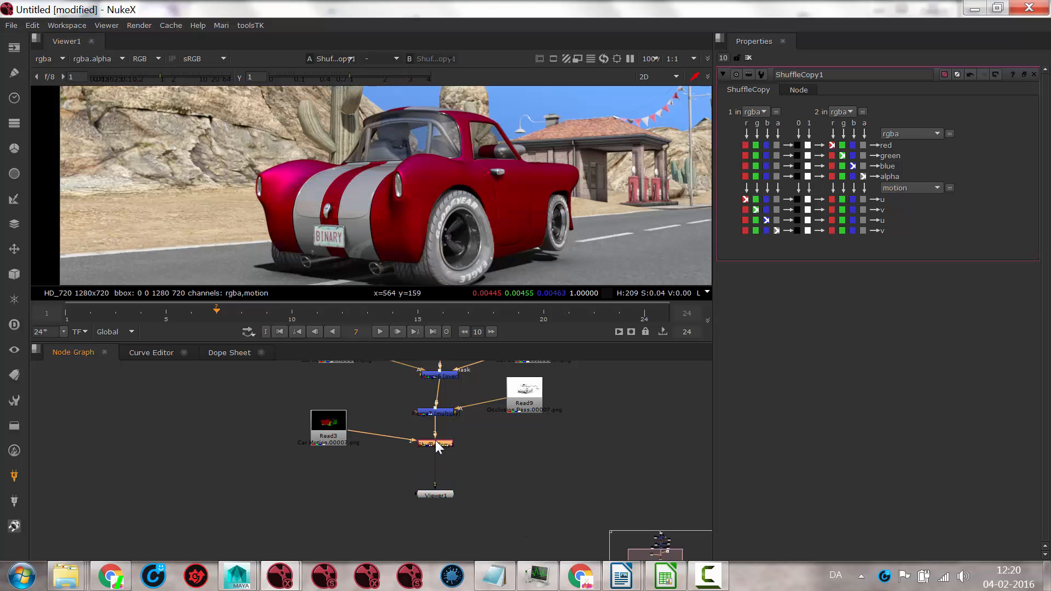
click(14, 173)
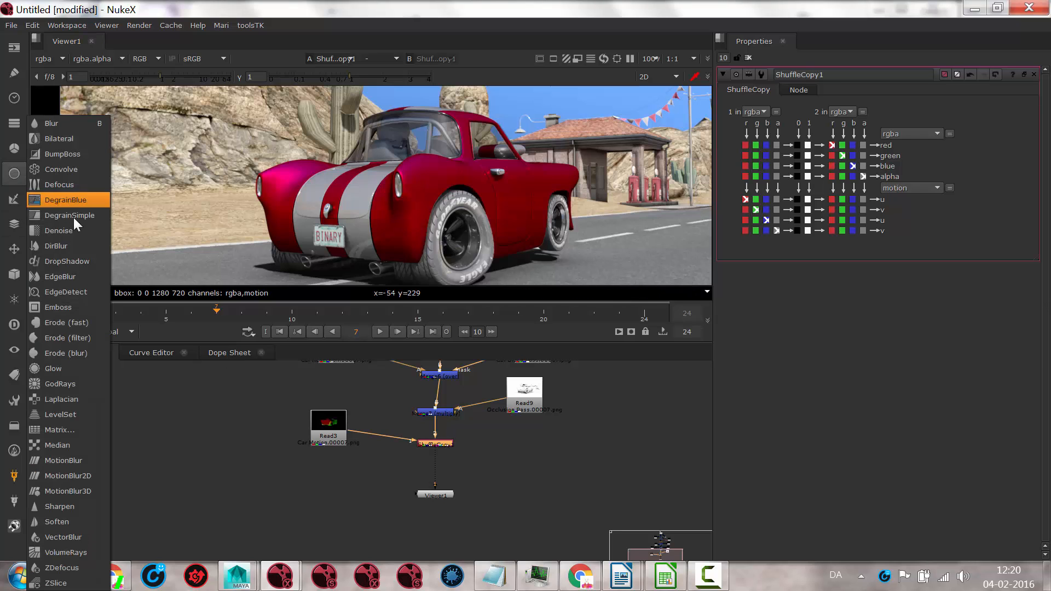
click(72, 535)
drag(435, 467, 431, 467)
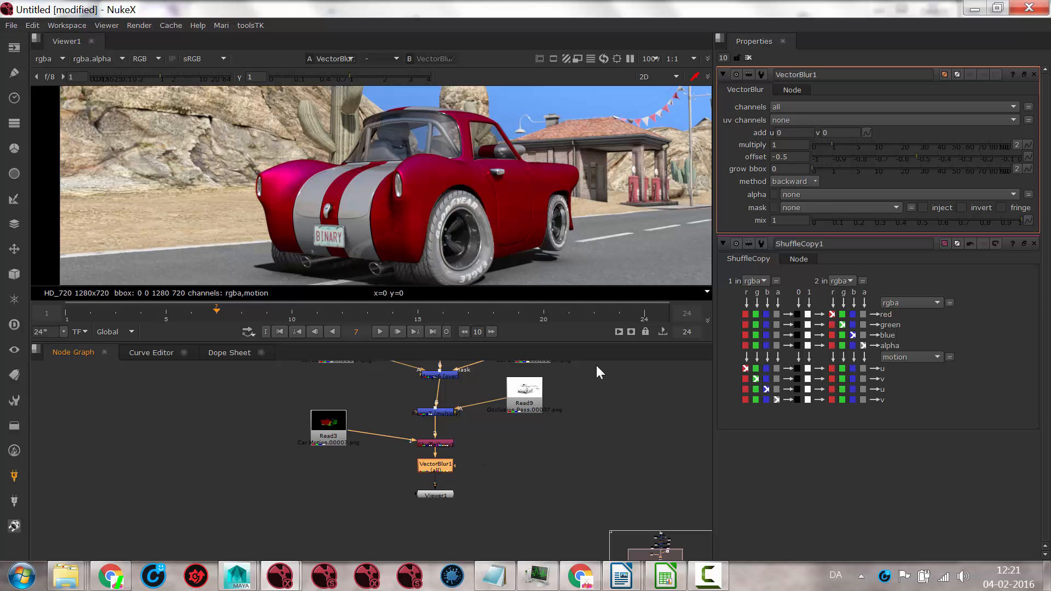
Set VectorBlur1's uv channels to motion and its multiply to 100.
click(804, 122)
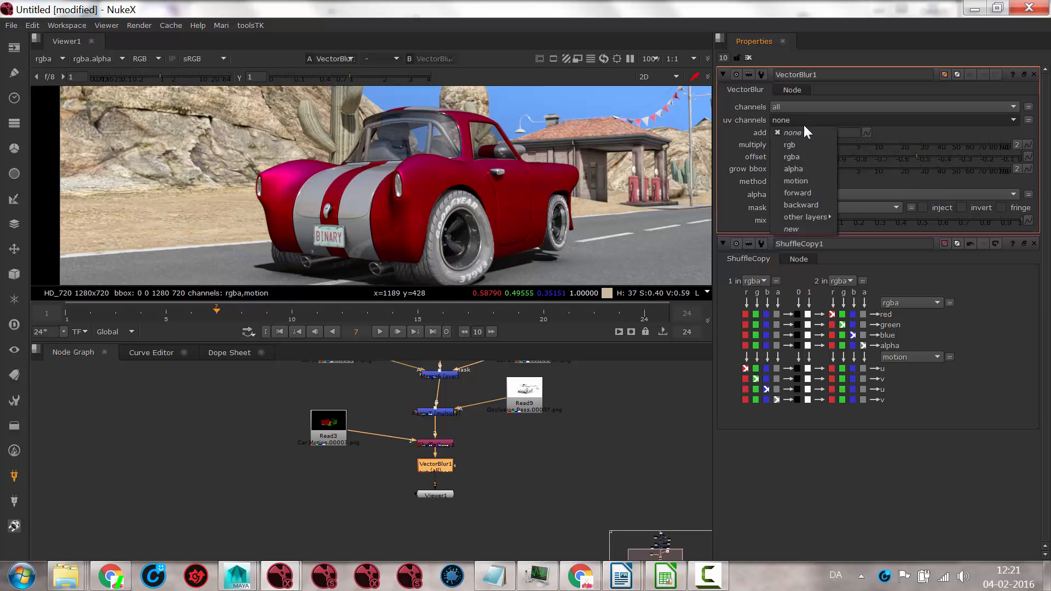
click(802, 184)
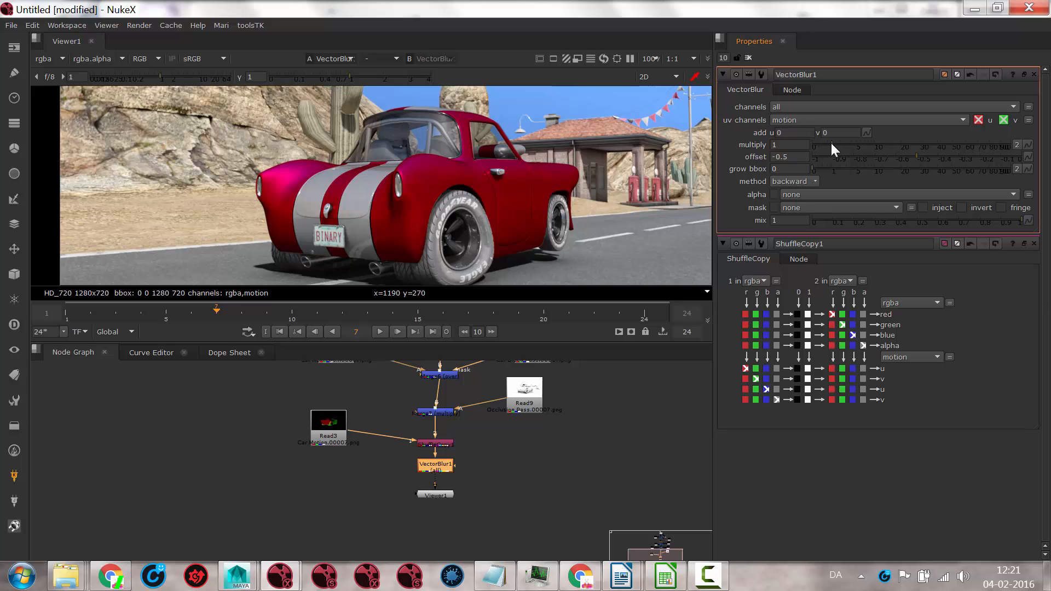
drag(831, 142, 1042, 148)
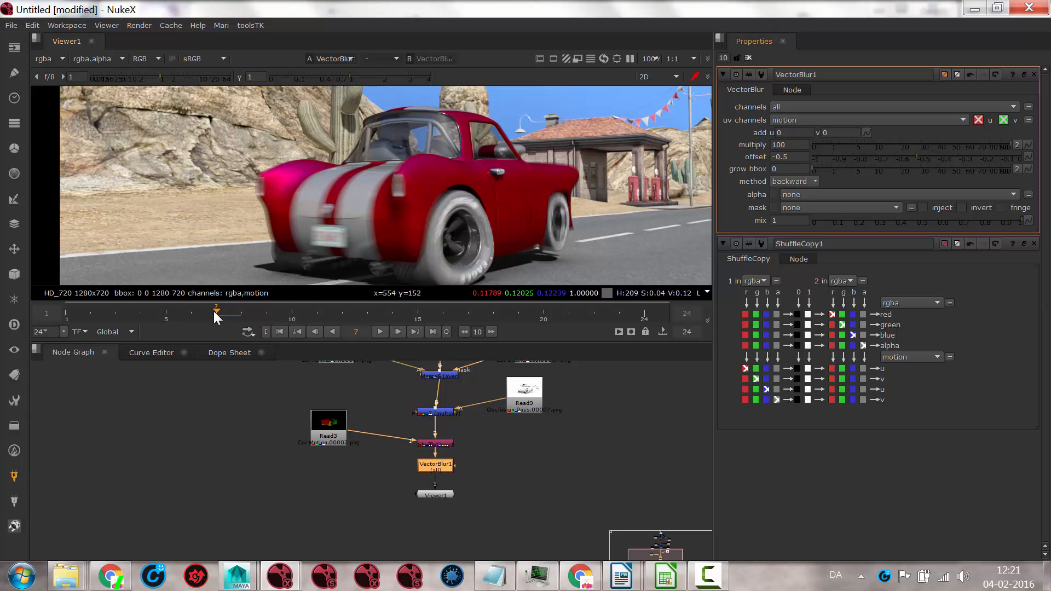
Go to frame 20, set VectorBlur1's multiply to 53.5 and play the sequence.
drag(213, 311, 549, 322)
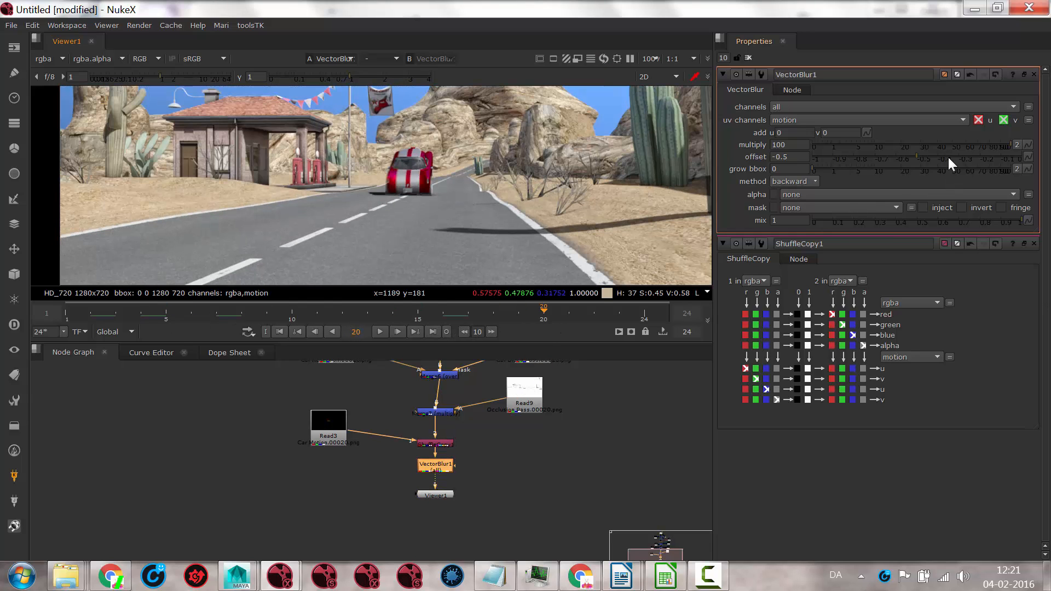
click(957, 145)
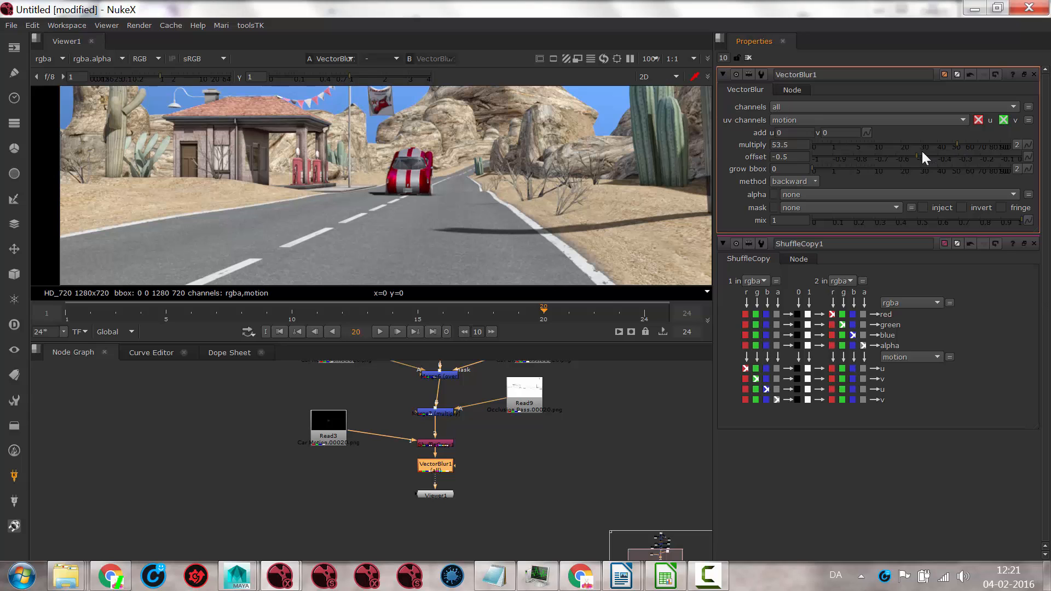
click(379, 332)
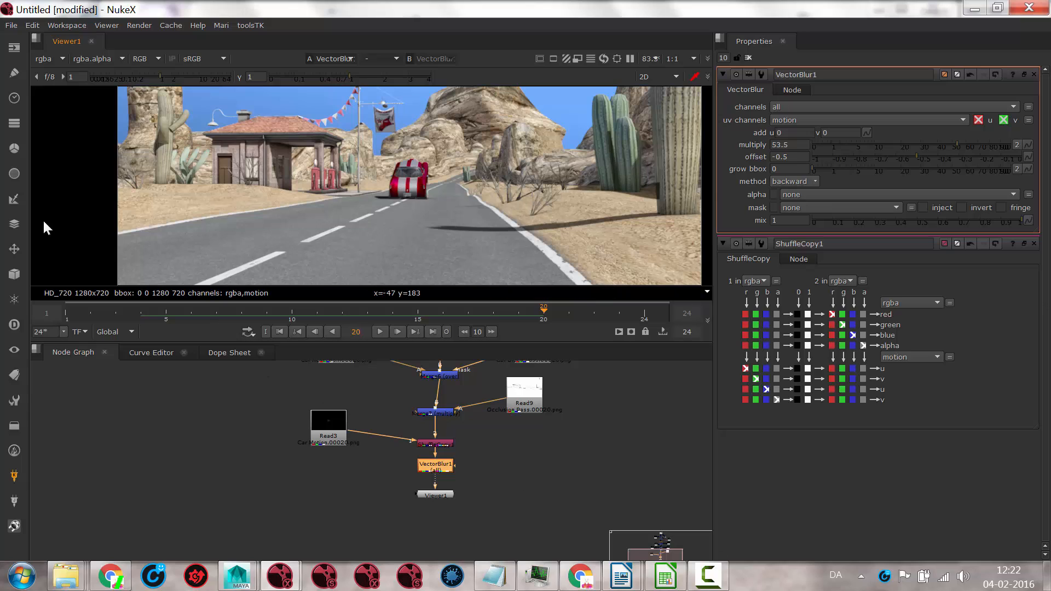
Add an unconnected MotionBlur node beside the tree to show its inputs and settings, and delete it again.
click(13, 172)
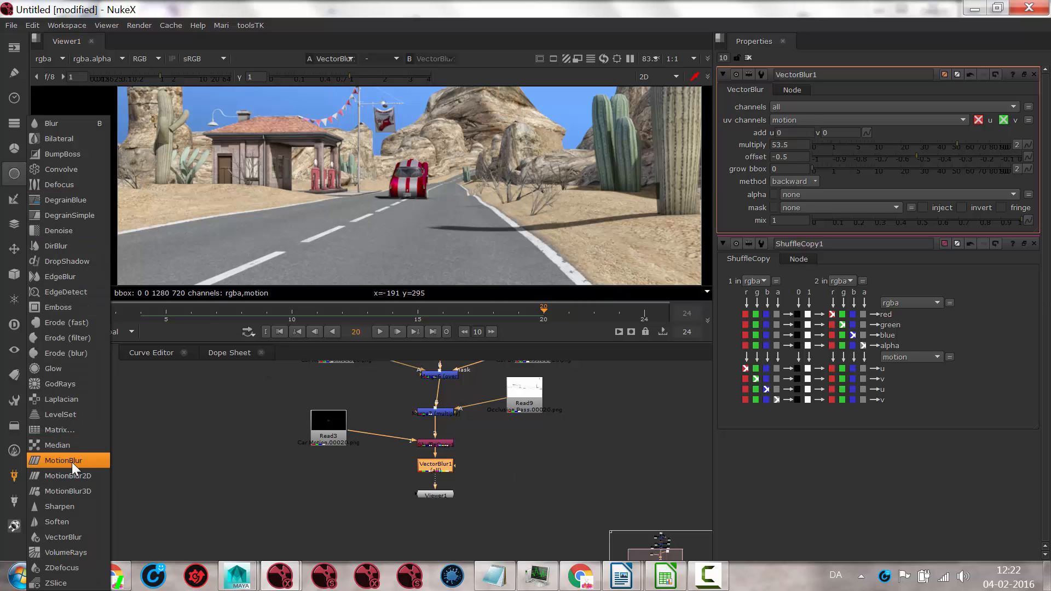
click(223, 468)
click(13, 173)
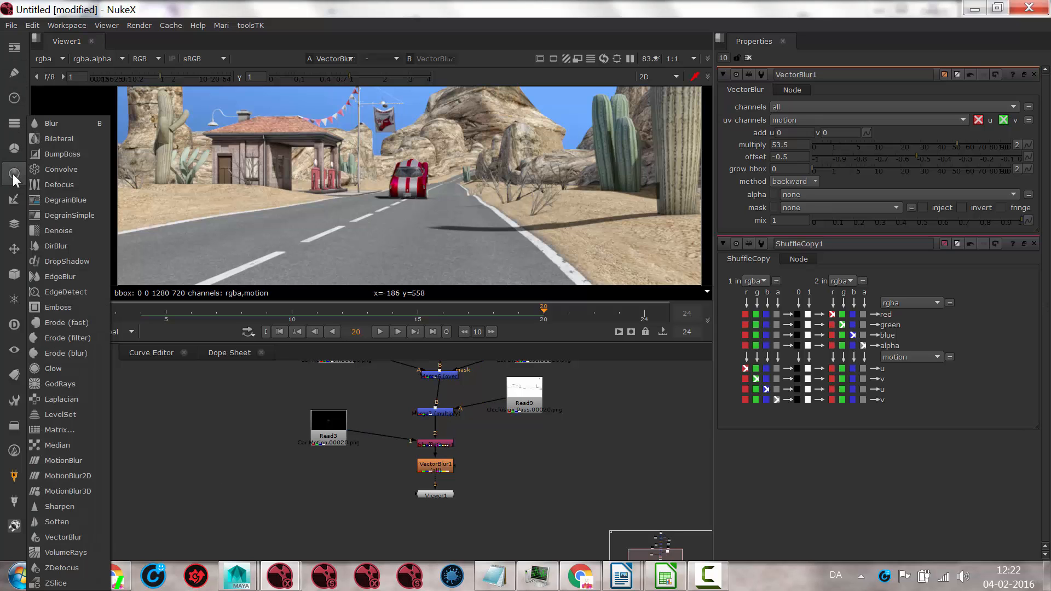
click(85, 462)
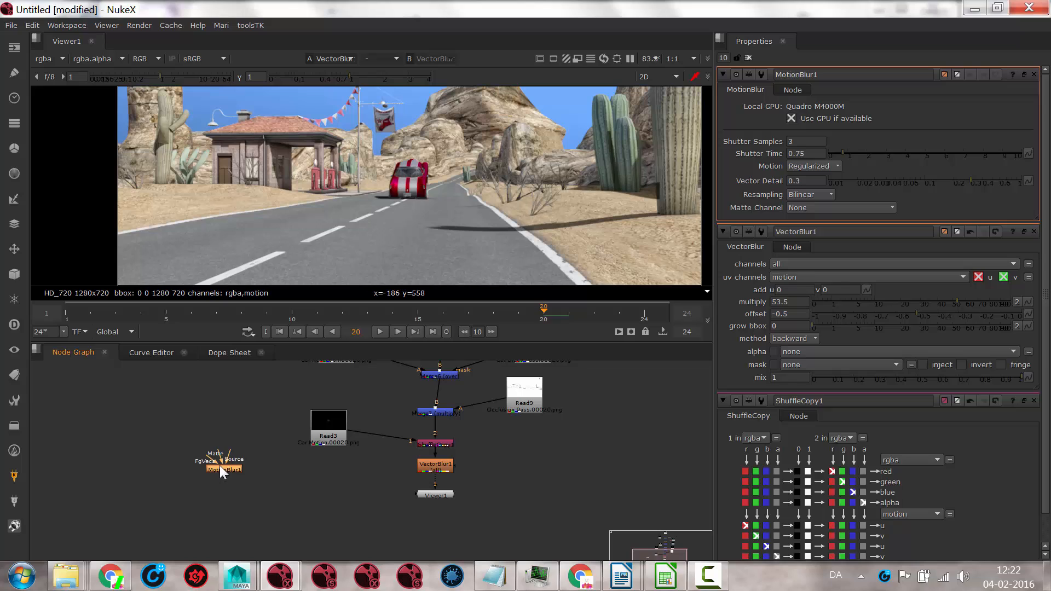
drag(219, 468, 241, 474)
key(Delete)
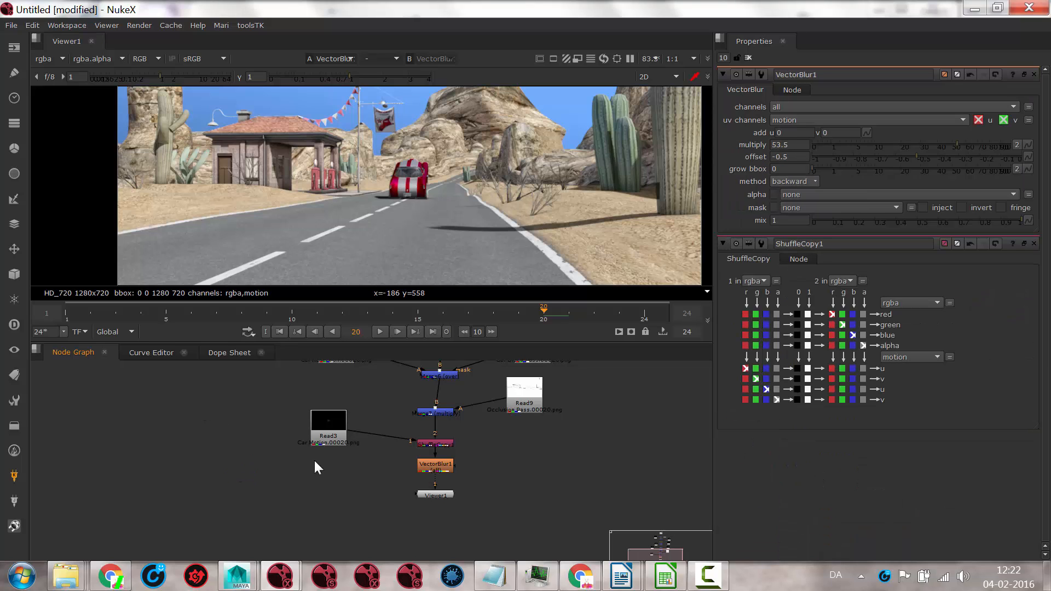
Go to frame 14 and delete the disabled ZDefocus node and the unconnected ShuffleCopy node beside Read8.
click(400, 314)
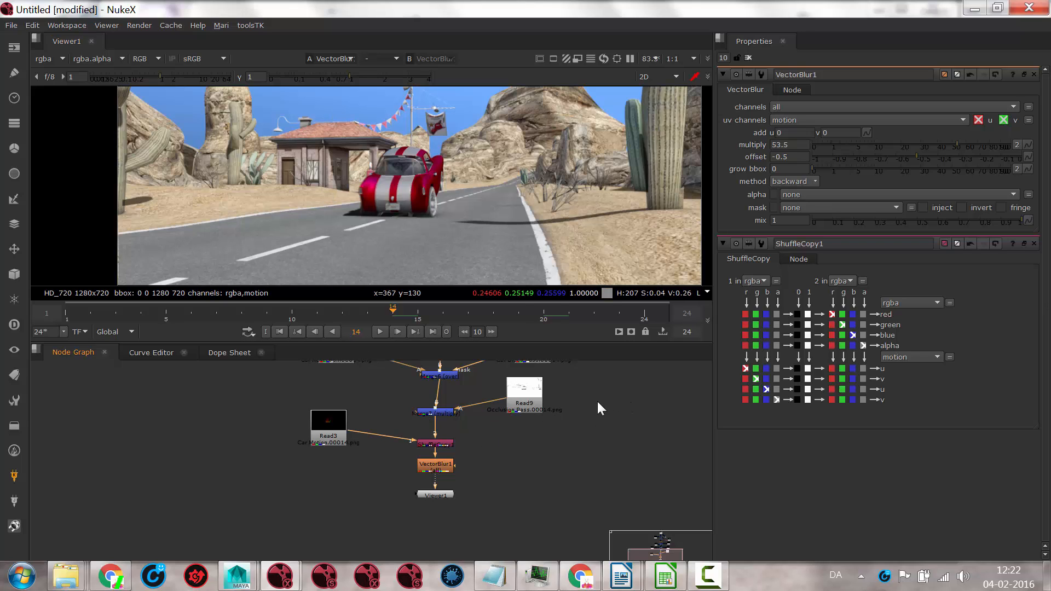
alt+middle_drag(596, 402, 617, 405)
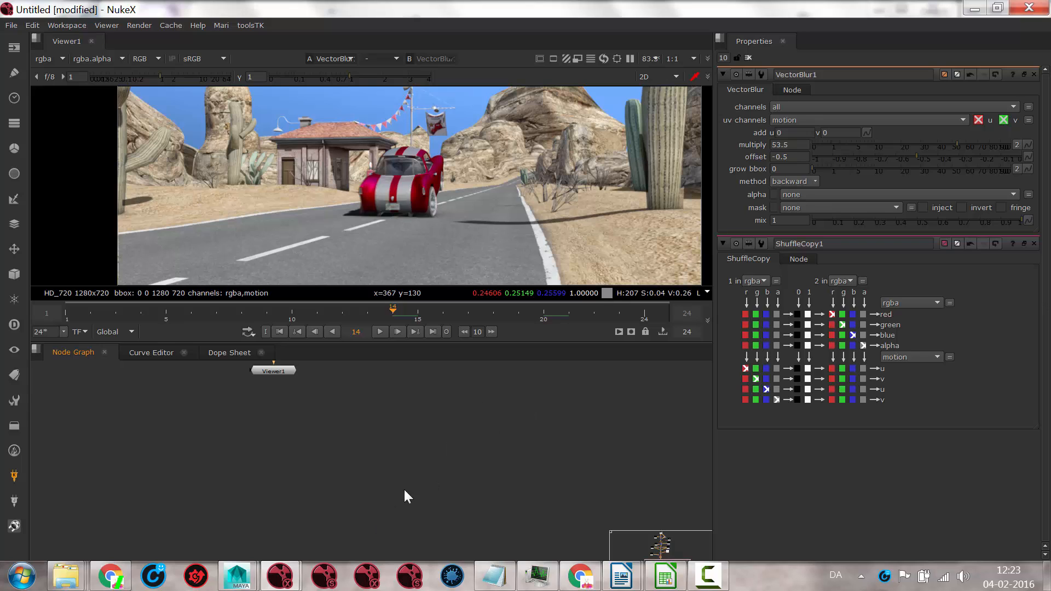
click(677, 547)
drag(667, 542, 657, 533)
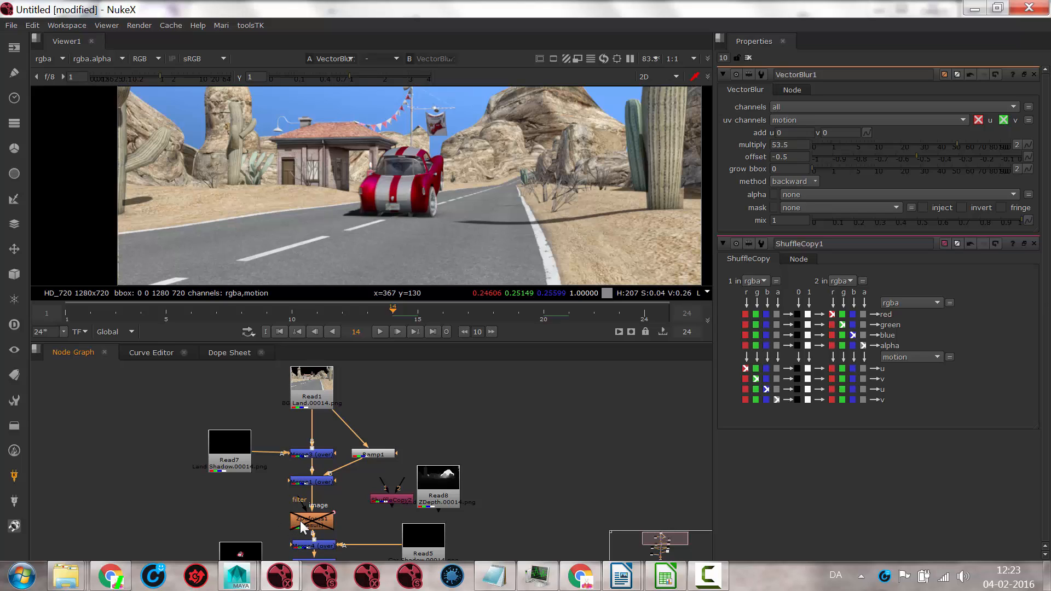
key(Delete)
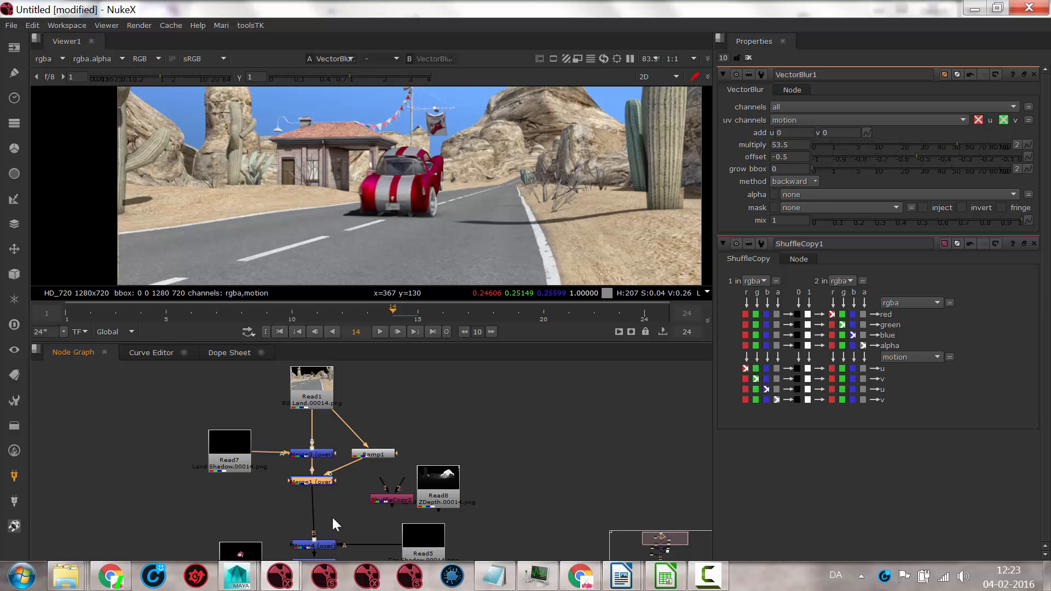
click(397, 499)
key(Delete)
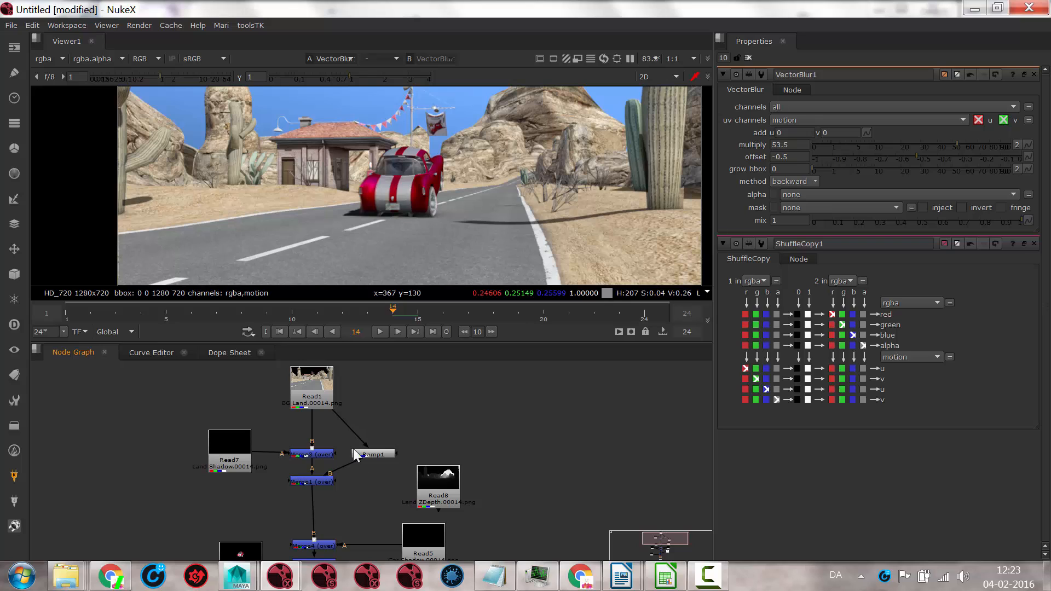
Move the Read8 depth pass away from the tree, and view it followed by the Merge1 composite in the viewer.
drag(425, 475, 458, 437)
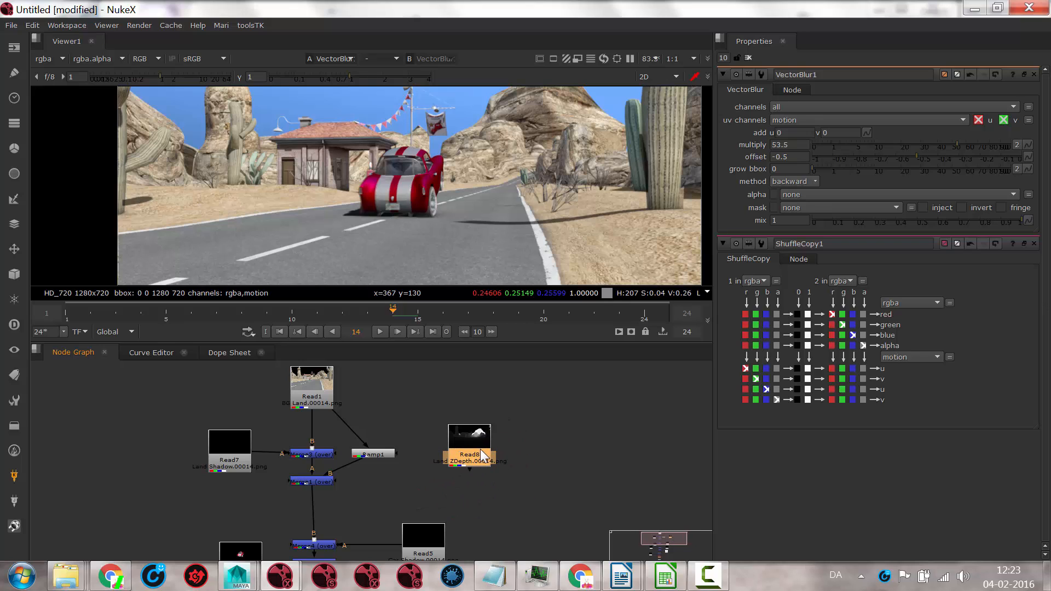
scroll(482, 453, up, 3)
key(1)
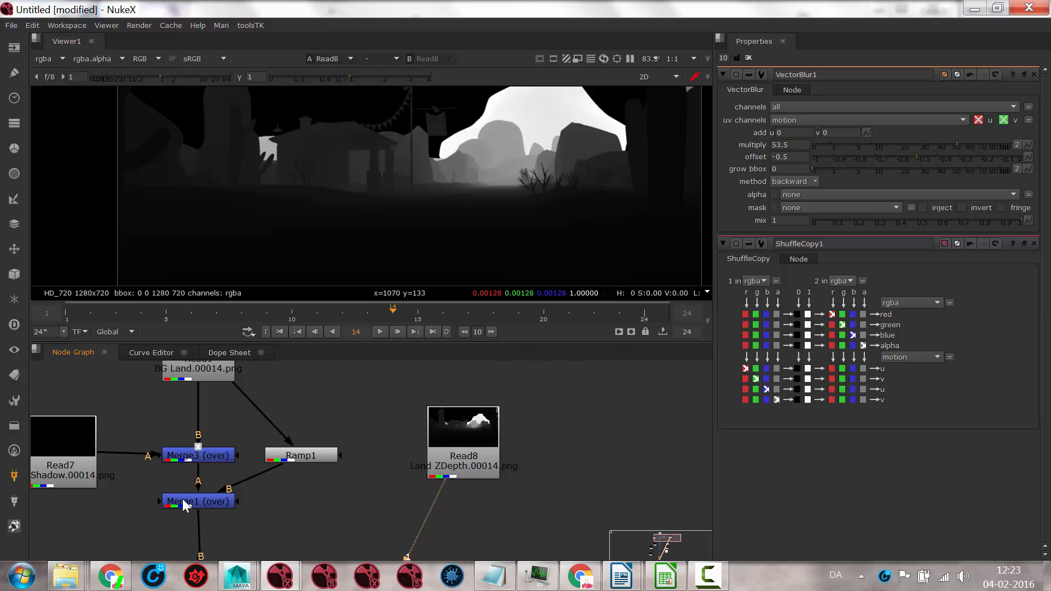
click(211, 501)
key(1)
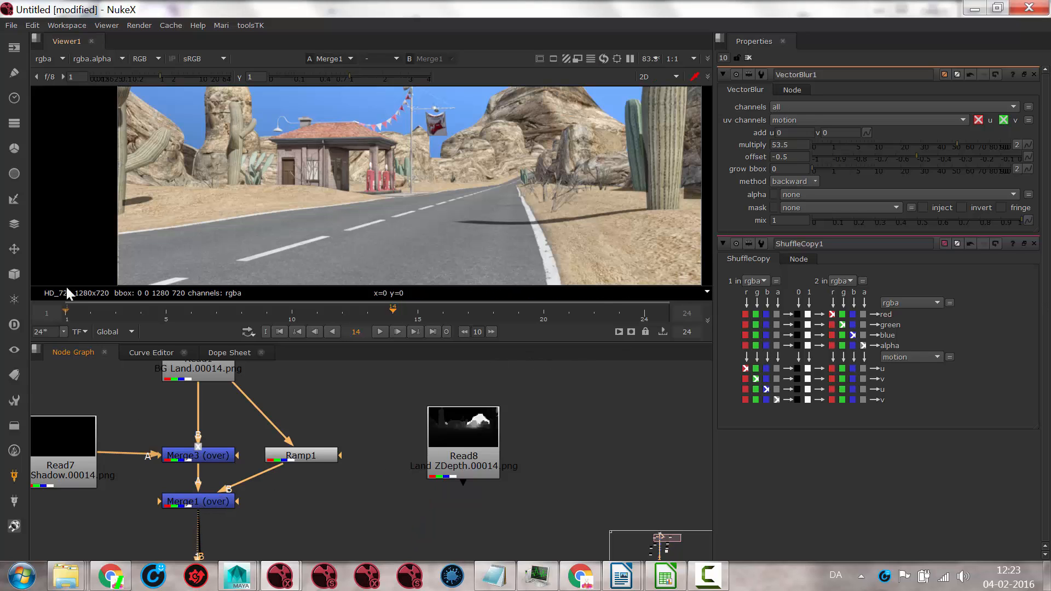
Add a ShuffleCopy node directly below Merge1 and show its output in the viewer.
click(15, 121)
click(75, 136)
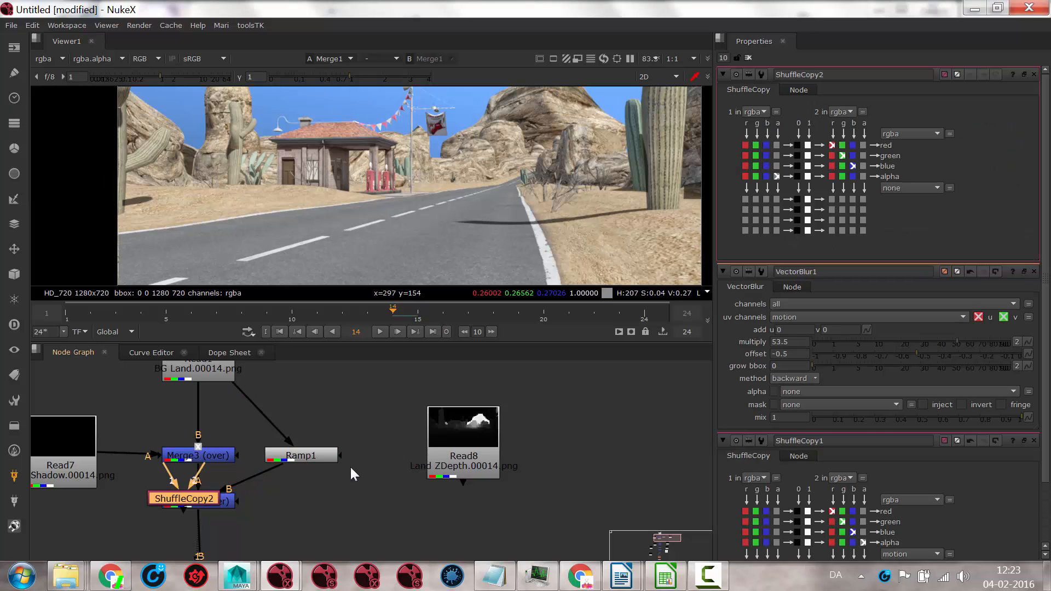
drag(185, 497, 192, 536)
key(1)
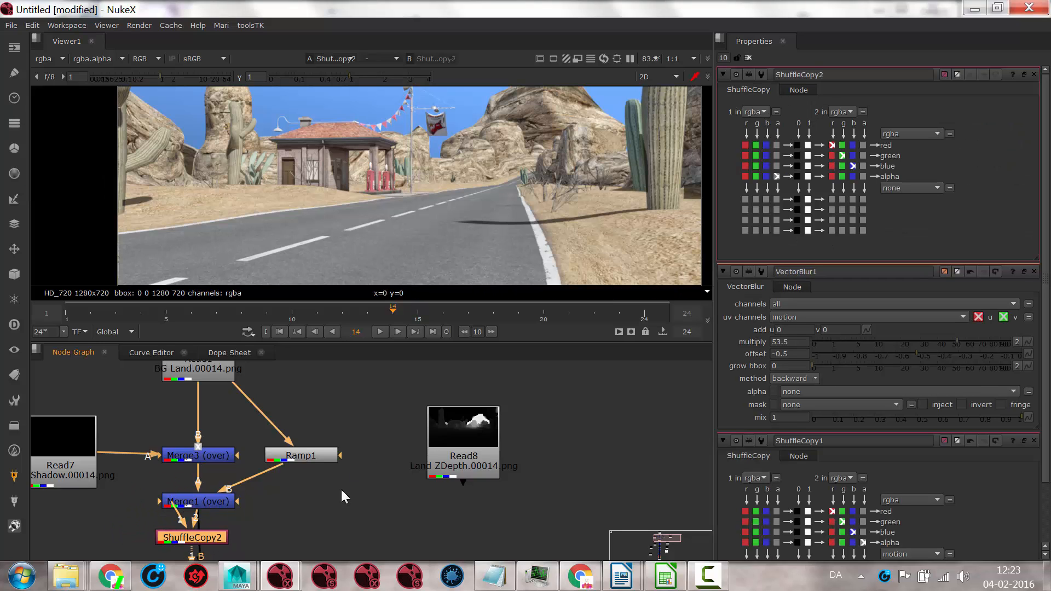
Connect ShuffleCopy2's input 1 to the Read8 depth pass and align the node between Merge1 and Merge4.
middle_drag(201, 551, 265, 420)
drag(276, 394, 333, 409)
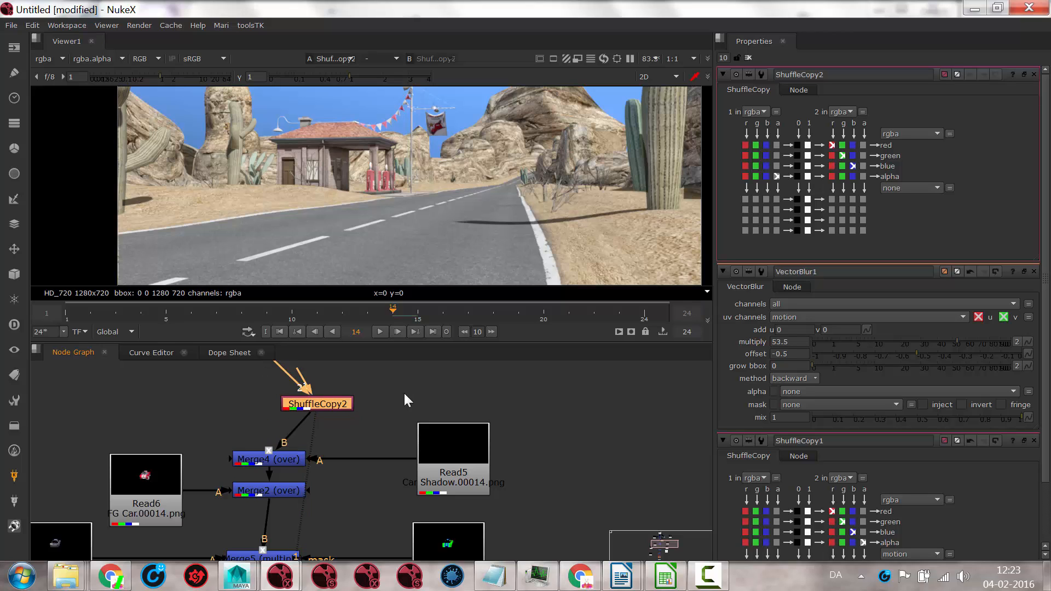
middle_drag(403, 391, 421, 479)
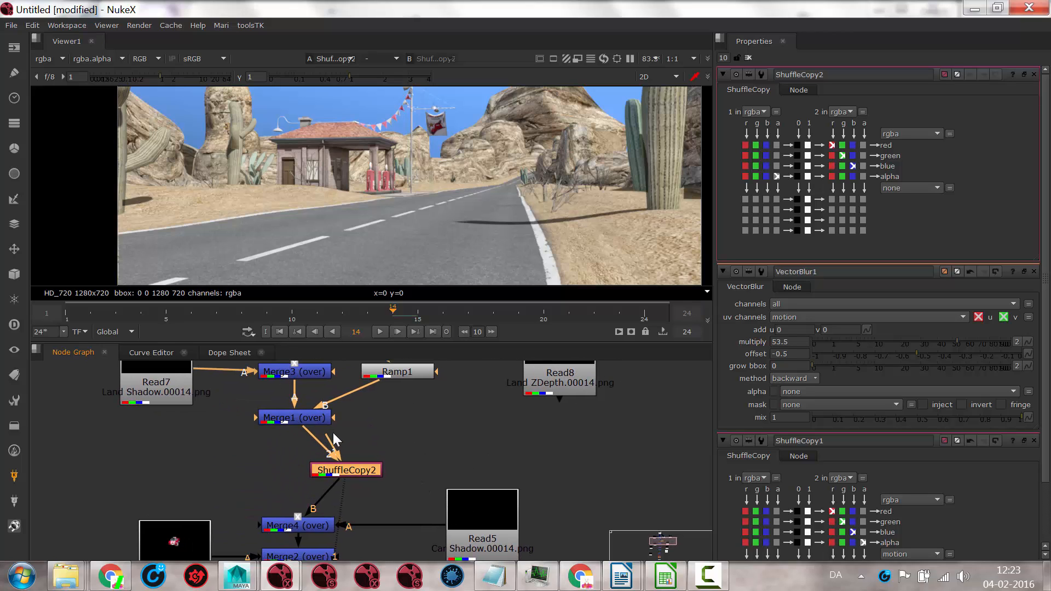
drag(334, 437, 546, 388)
drag(347, 468, 295, 463)
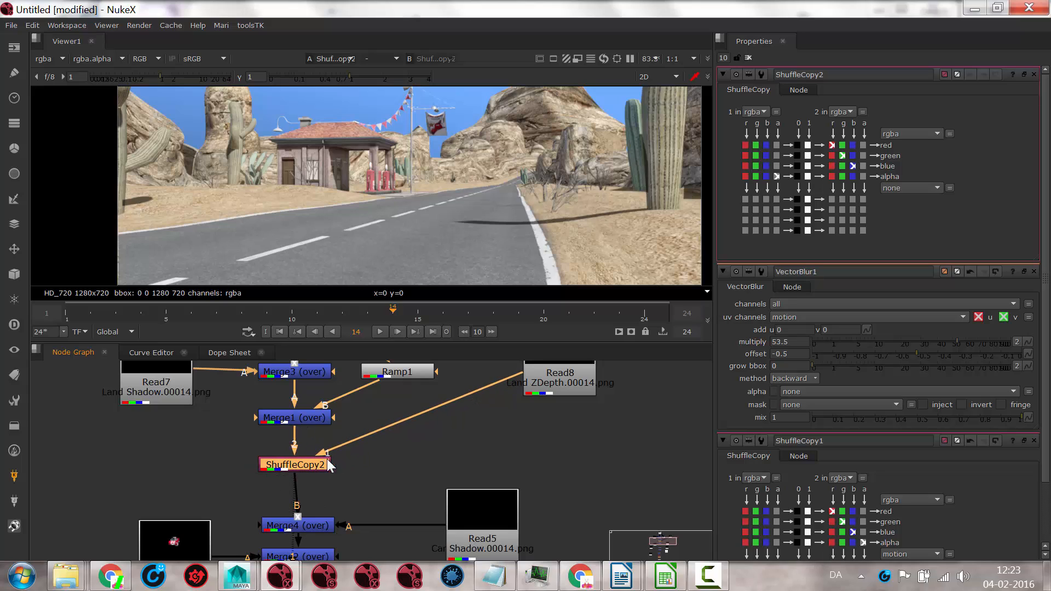
Set ShuffleCopy2's second output layer to depth and take its rgba alpha from input 2's alpha channel.
click(899, 188)
mouse_move(915, 249)
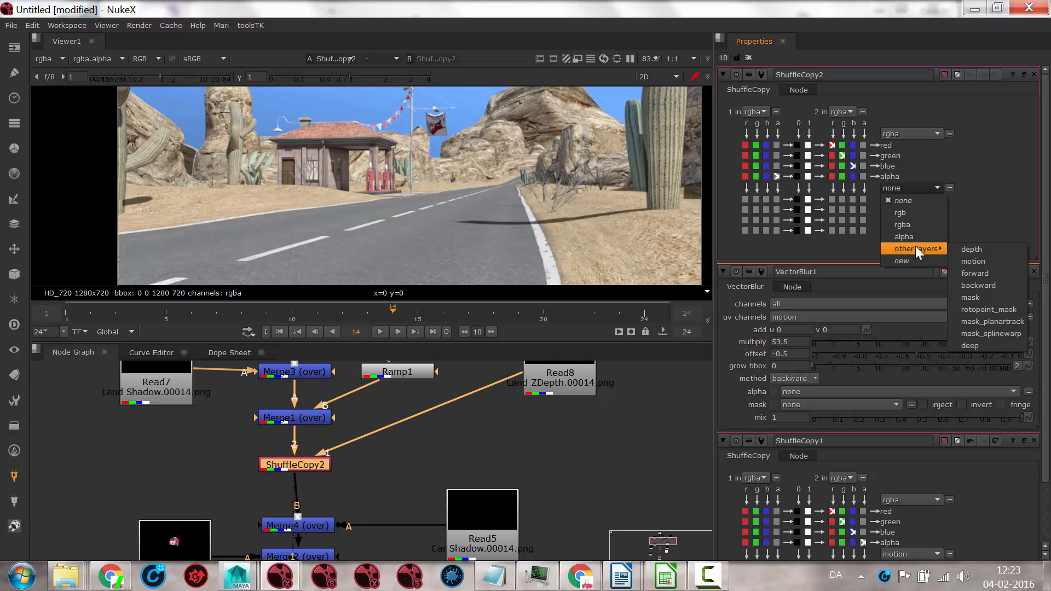
click(975, 252)
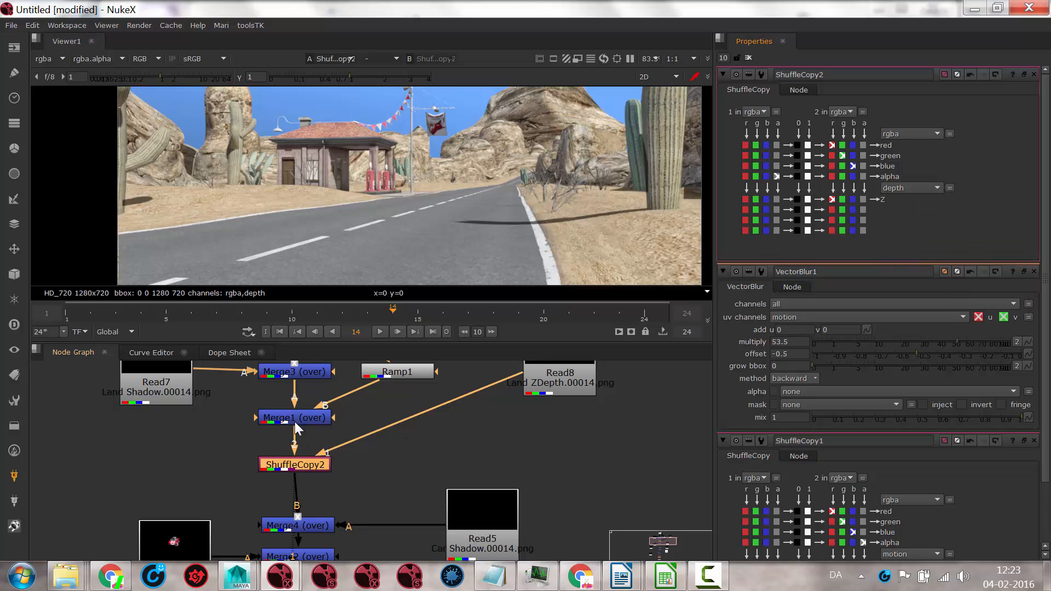
click(863, 176)
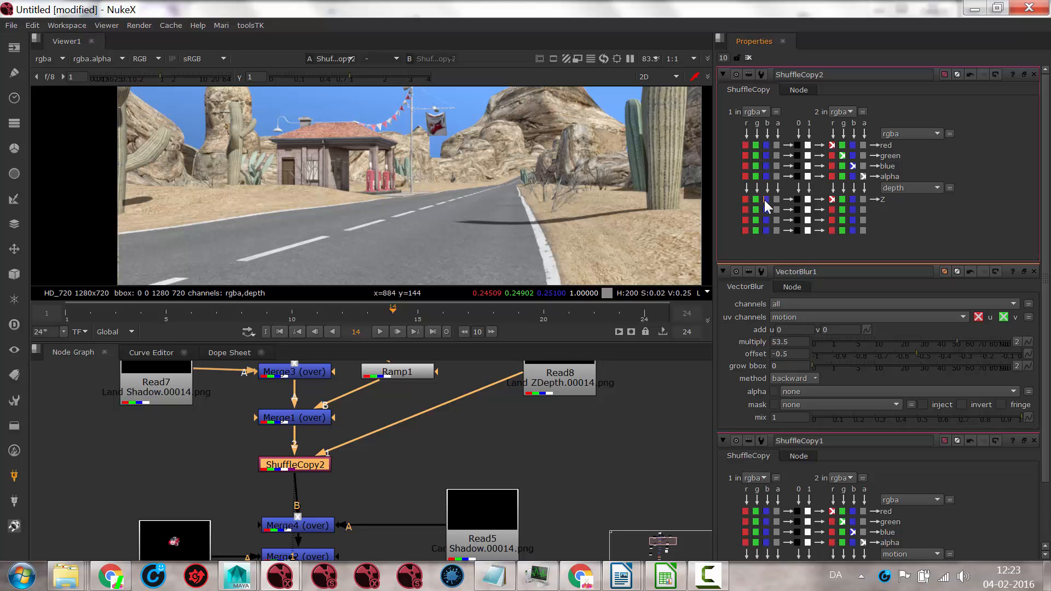
View the Read8 depth pass, route input 1's red channel into ShuffleCopy2's depth Z, and shift Read8 slightly closer to the tree.
click(566, 402)
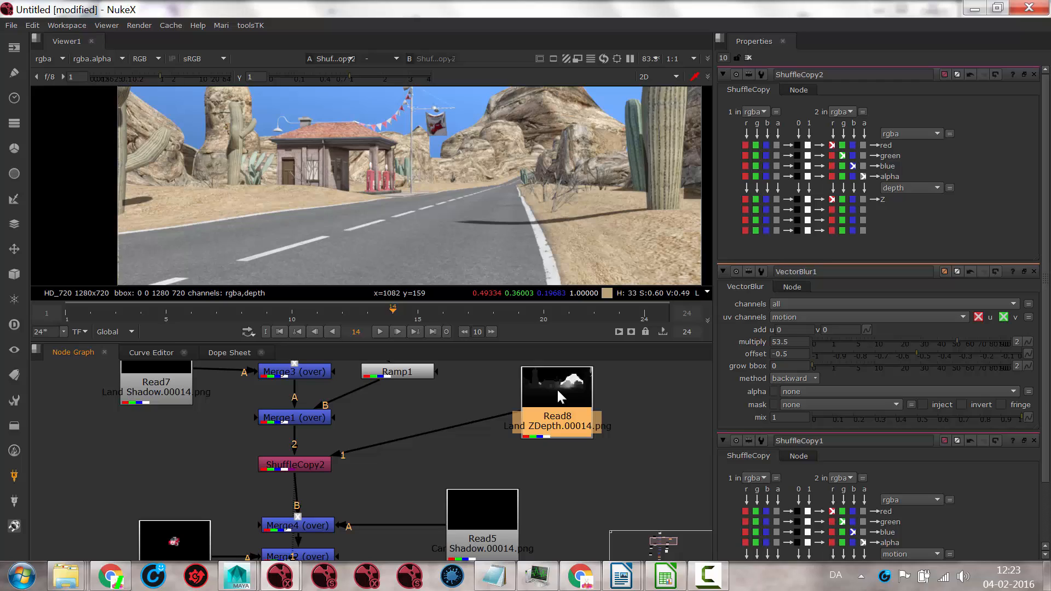
key(1)
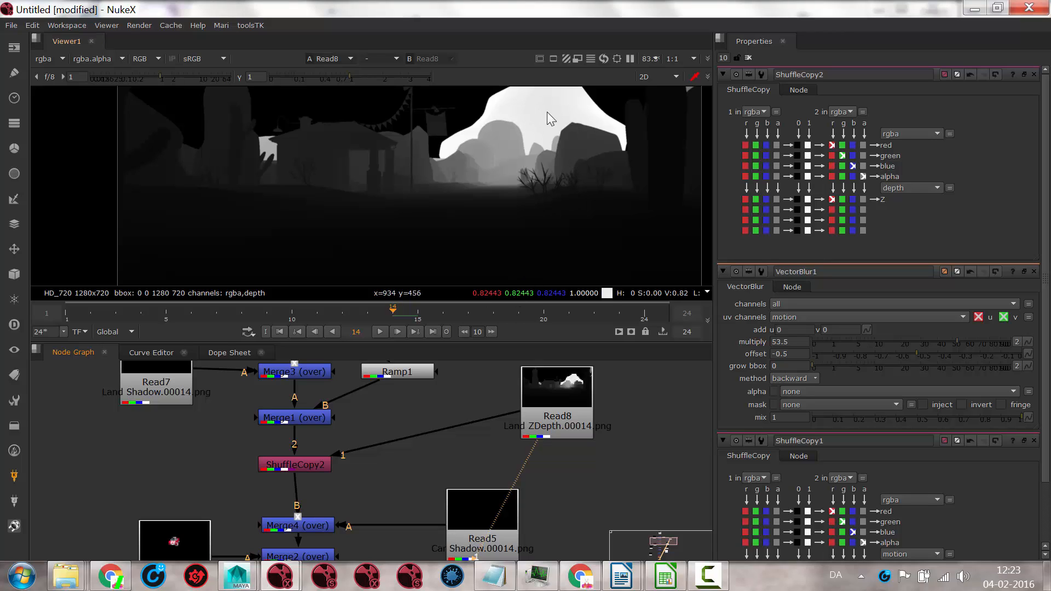
click(743, 201)
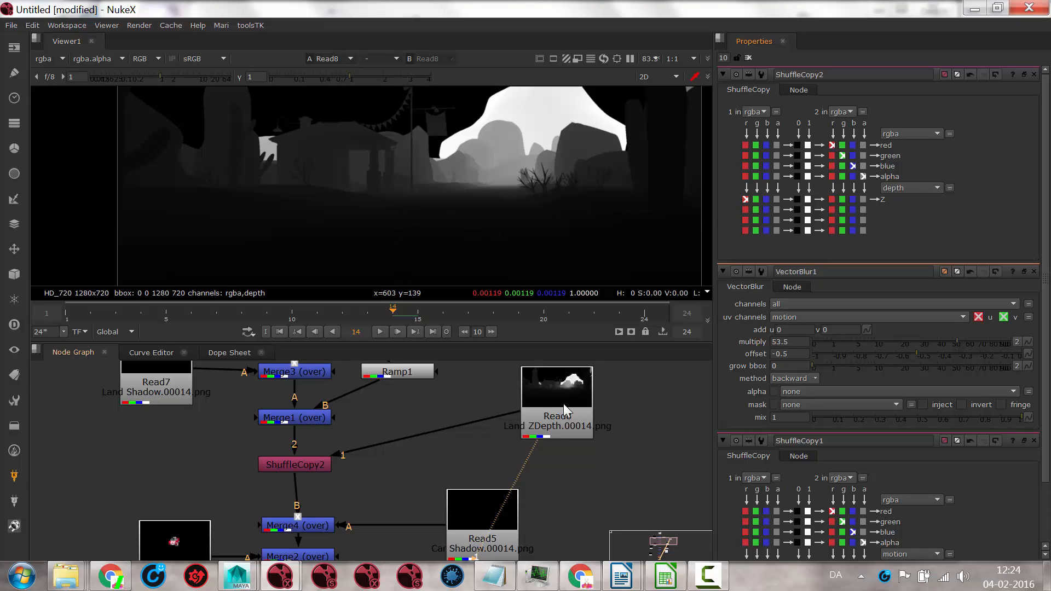
drag(563, 403, 550, 407)
Show ShuffleCopy2's output, inspect its depth layer in the viewer, and return the display to rgba.
click(301, 464)
key(1)
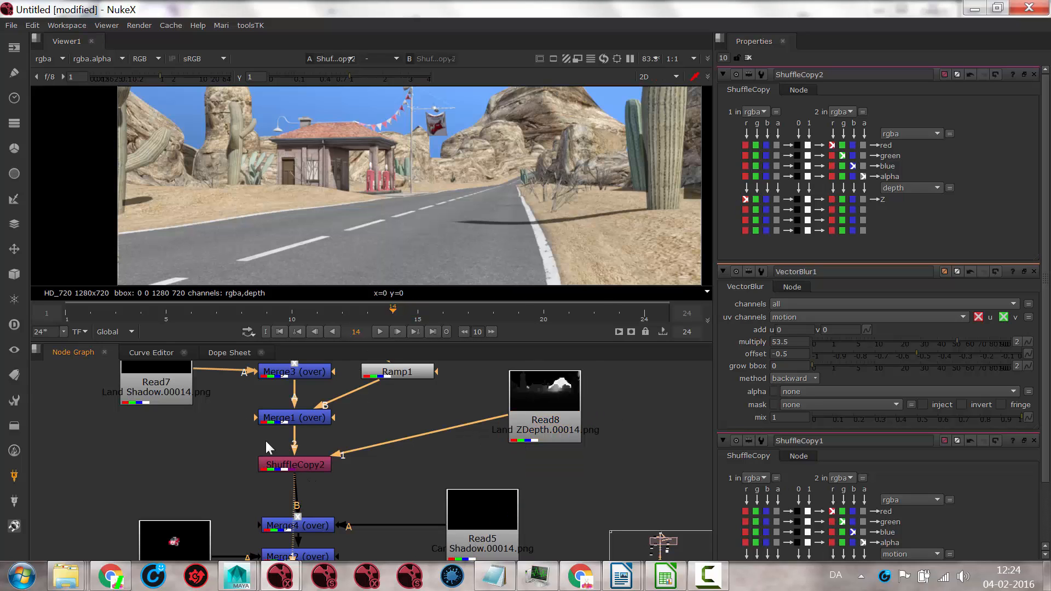
scroll(416, 153, down, 2)
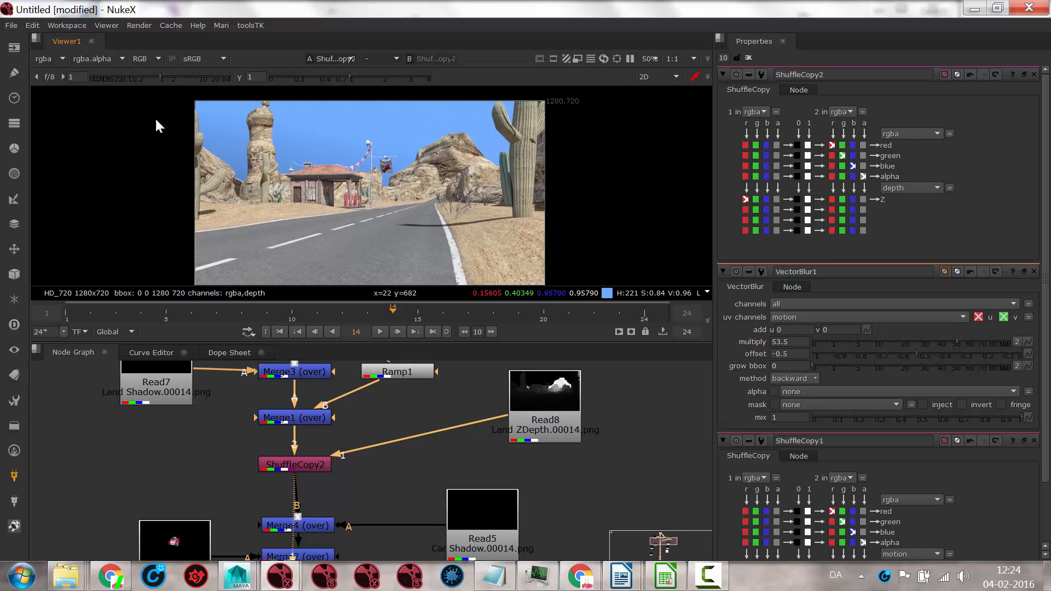
click(57, 58)
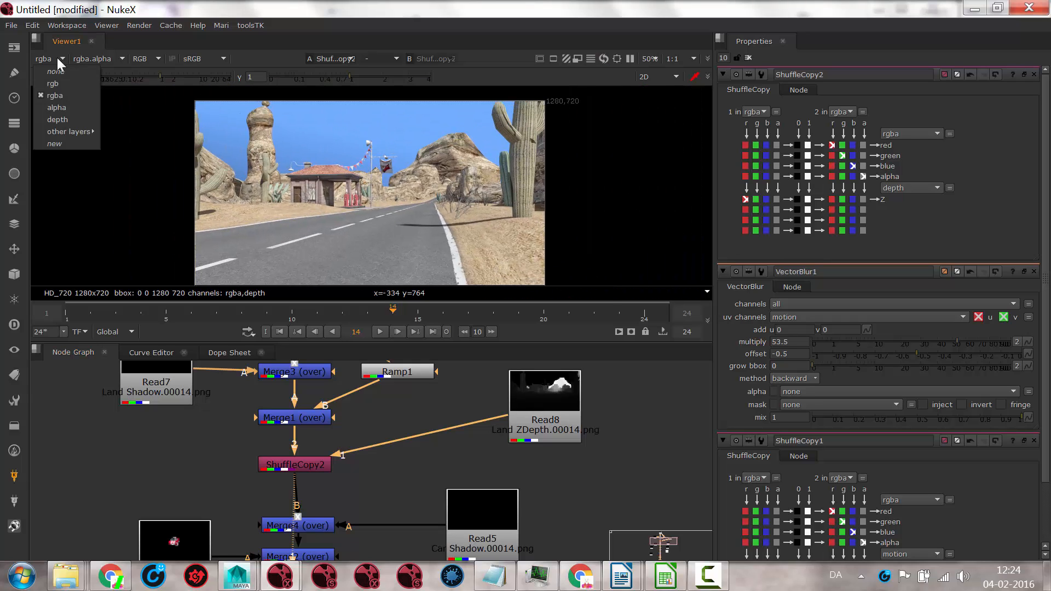
click(57, 117)
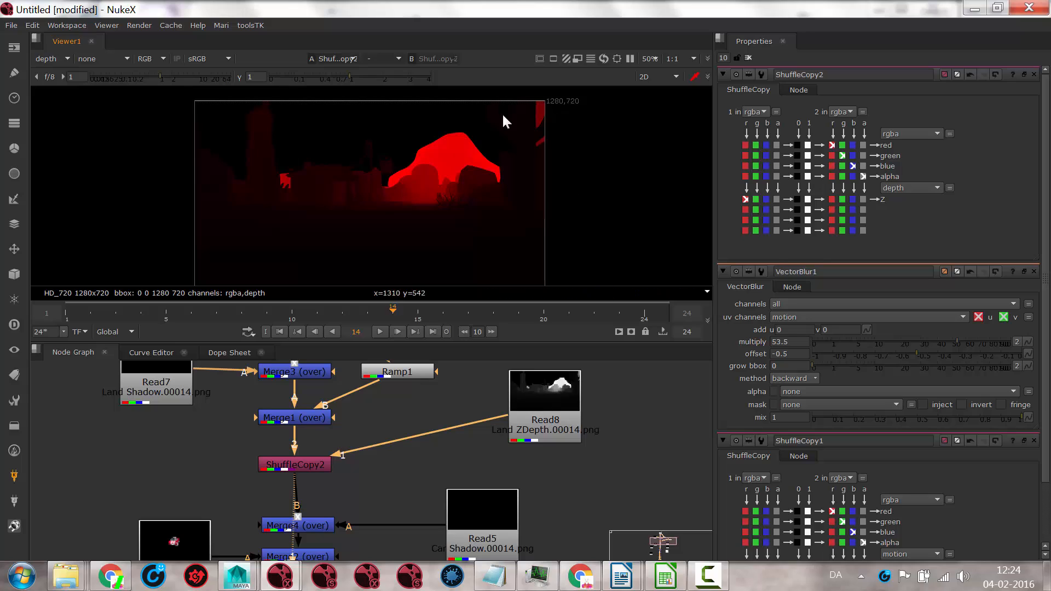
click(48, 58)
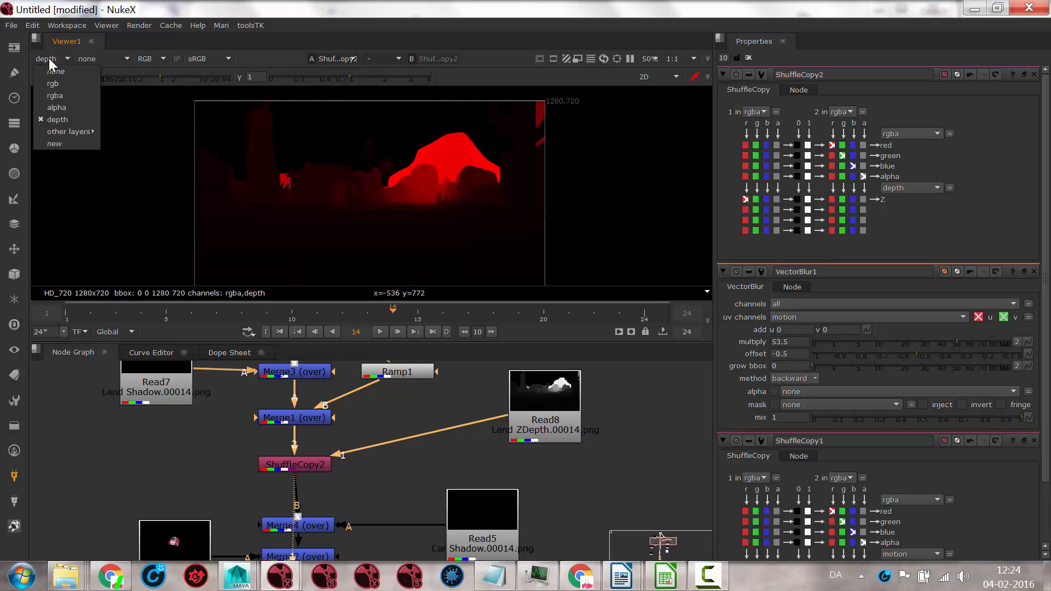
click(64, 94)
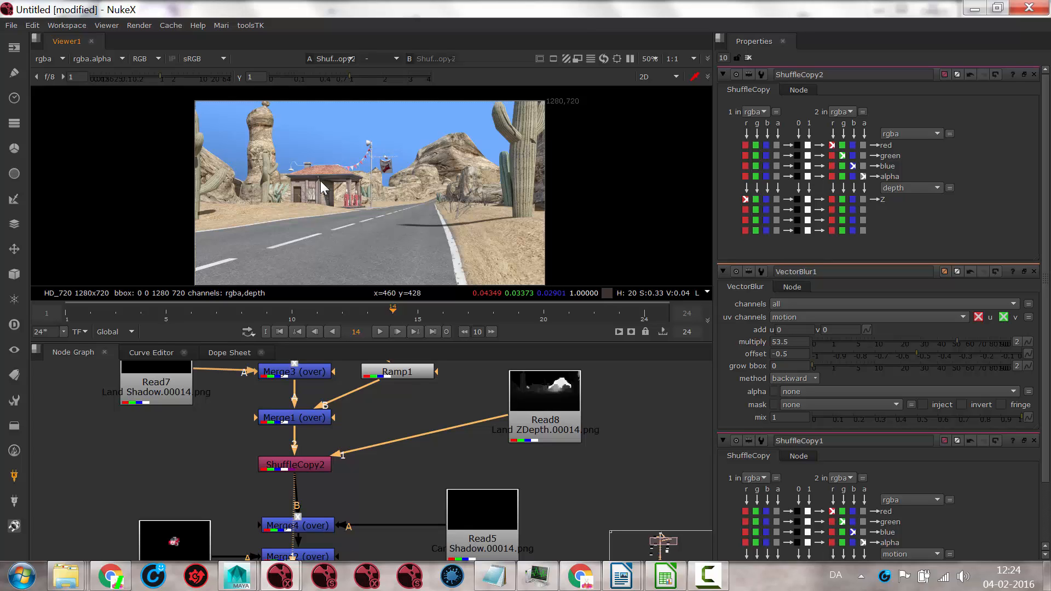
Align ShuffleCopy2 above Merge4, insert a ZDefocus node directly below it, and set the defocus size to 13.
middle_drag(241, 524, 238, 344)
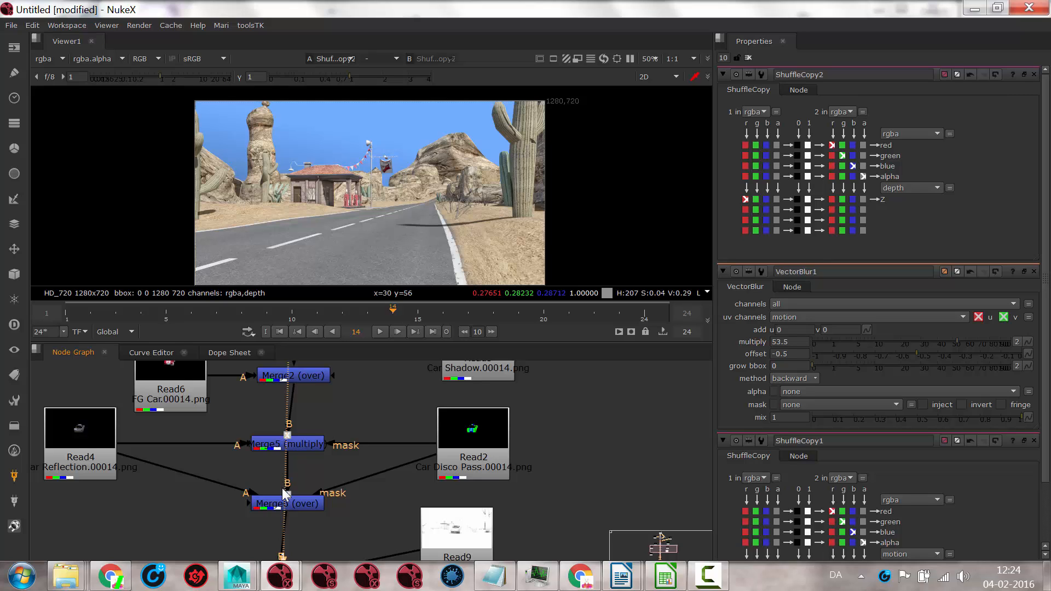
middle_drag(378, 396, 395, 514)
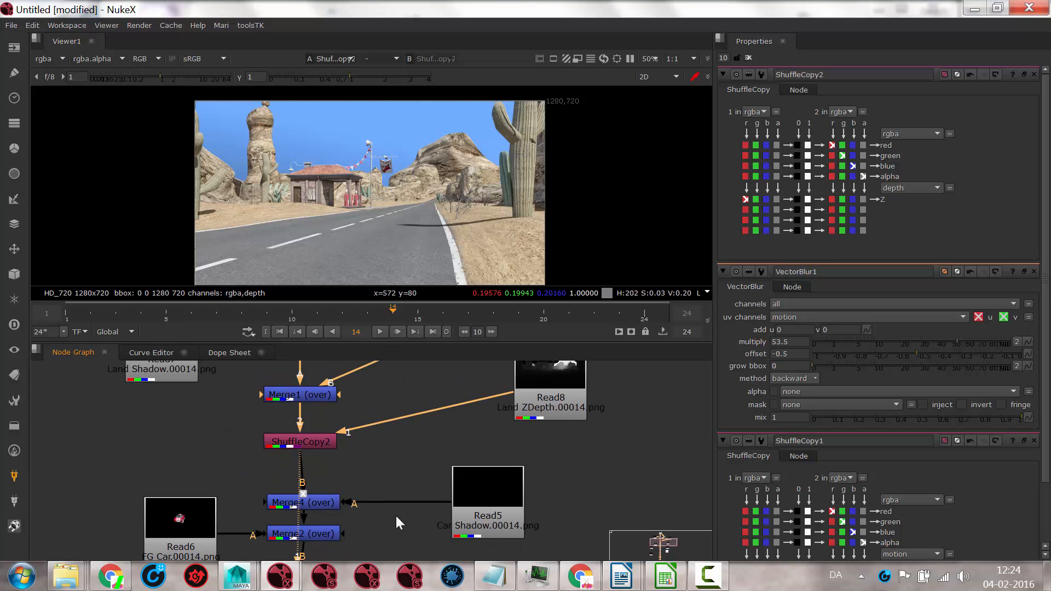
click(310, 442)
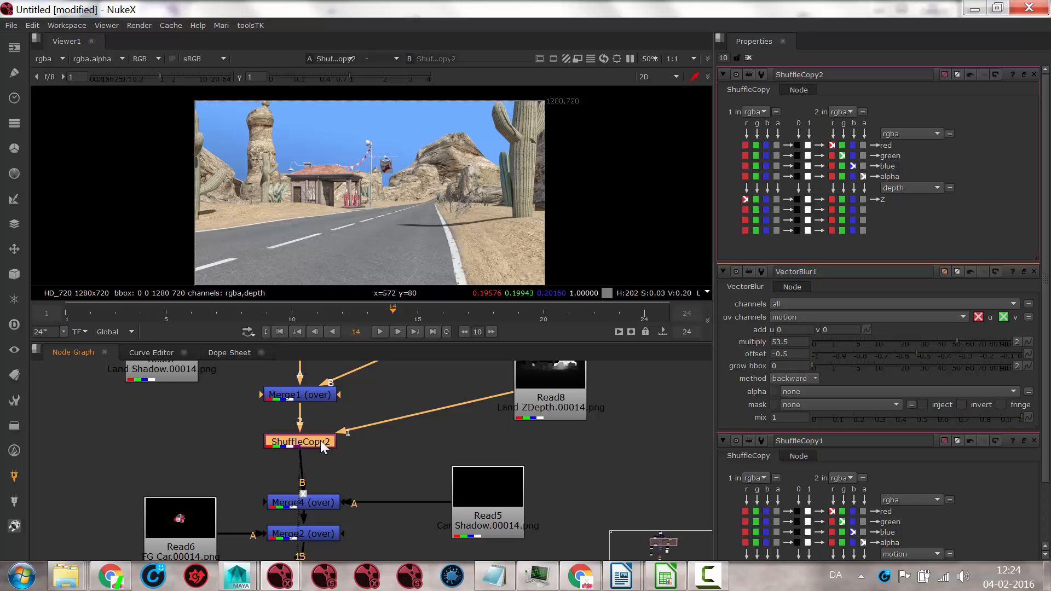
drag(320, 440, 332, 433)
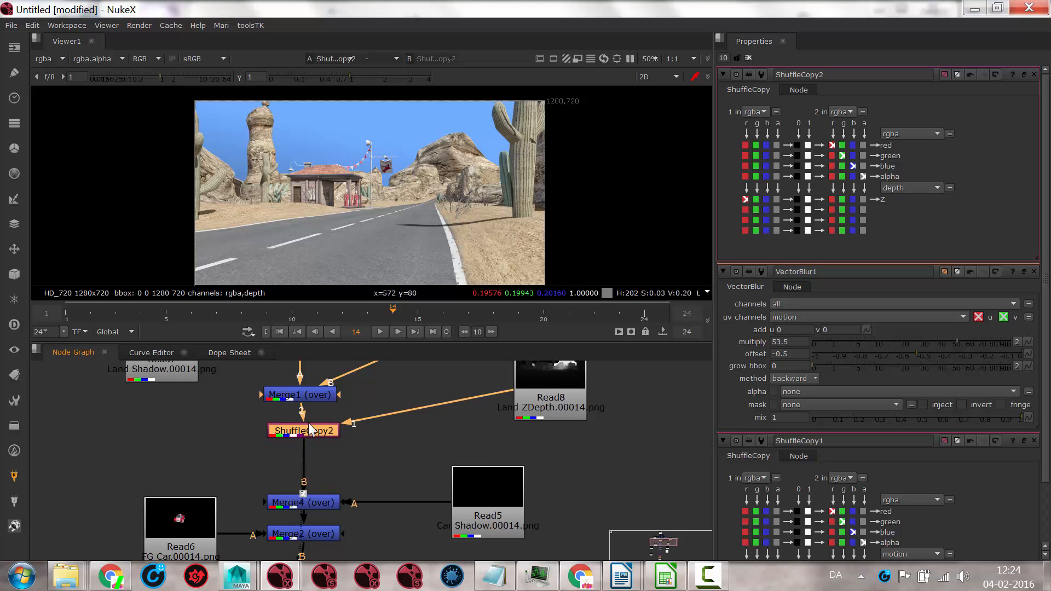
click(13, 174)
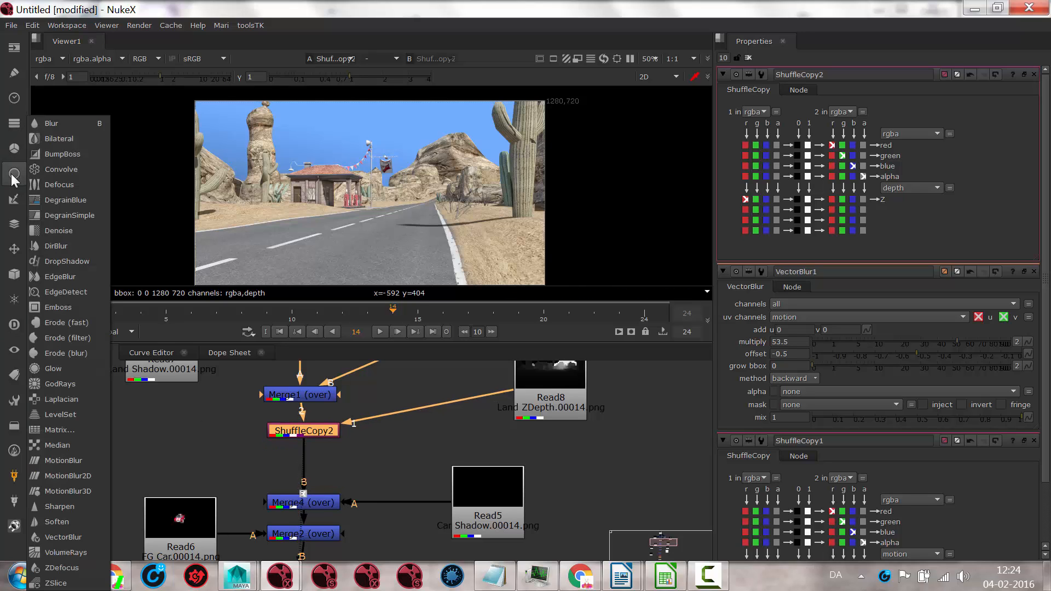
click(54, 568)
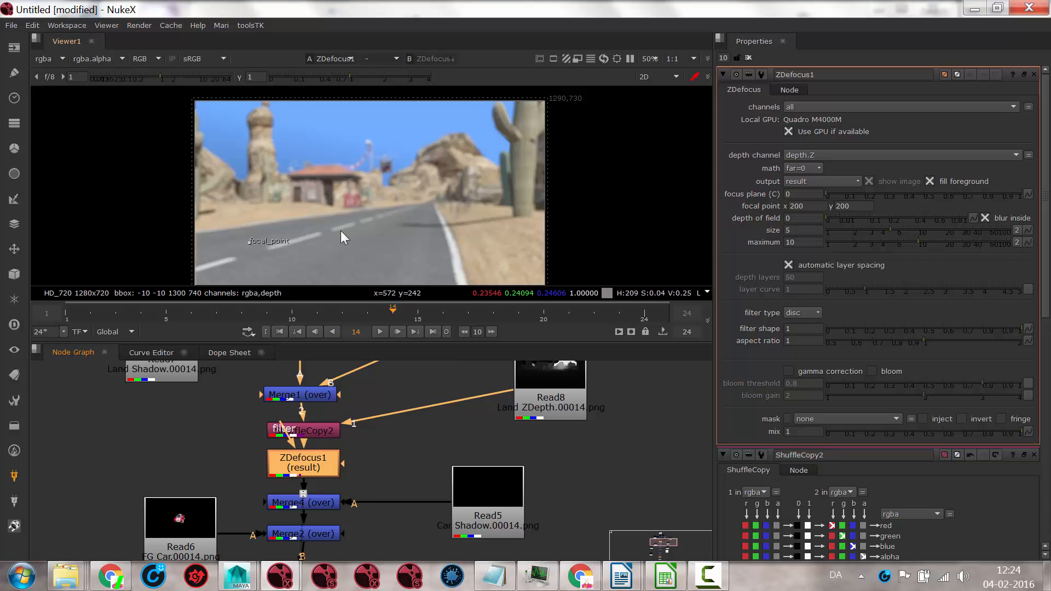
scroll(336, 173, up, 1)
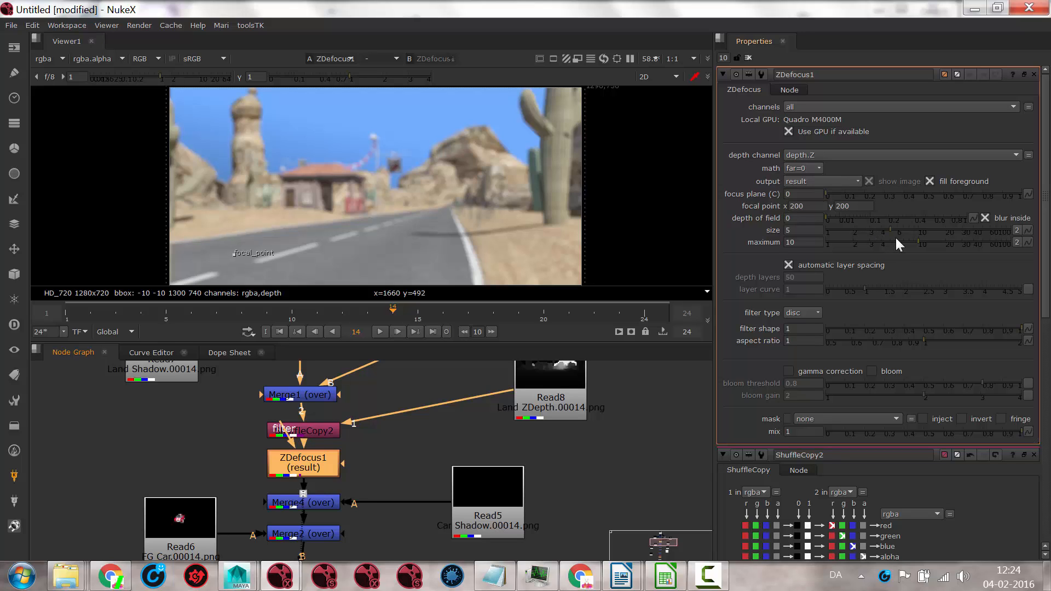
drag(891, 228, 928, 227)
Compare the Read8 depth pass with the ZDefocus1 result in the viewer, and set the ZDefocus1 depth math to far=1.
drag(553, 395, 538, 426)
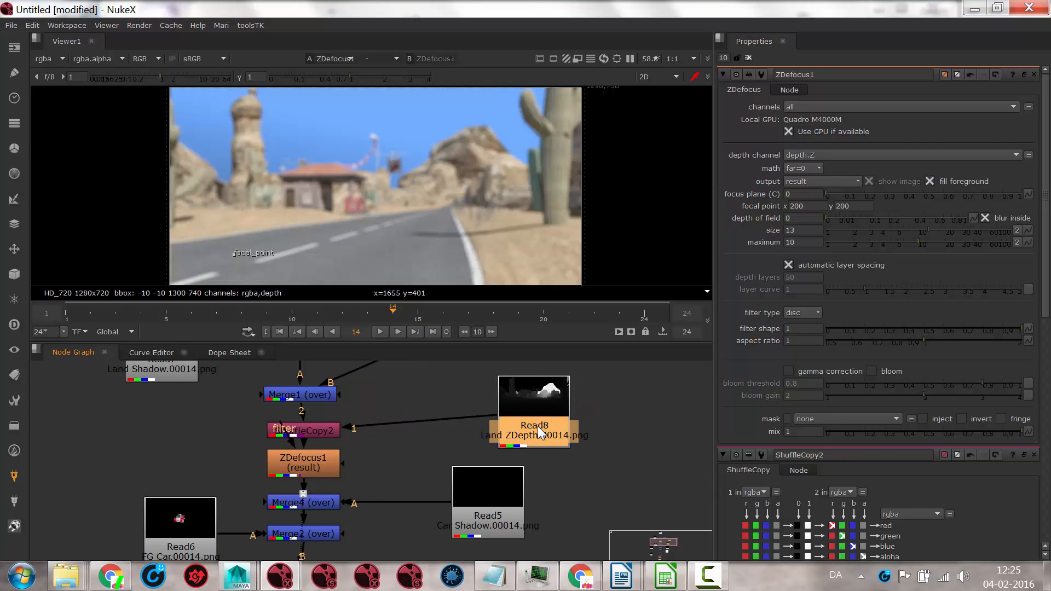
key(1)
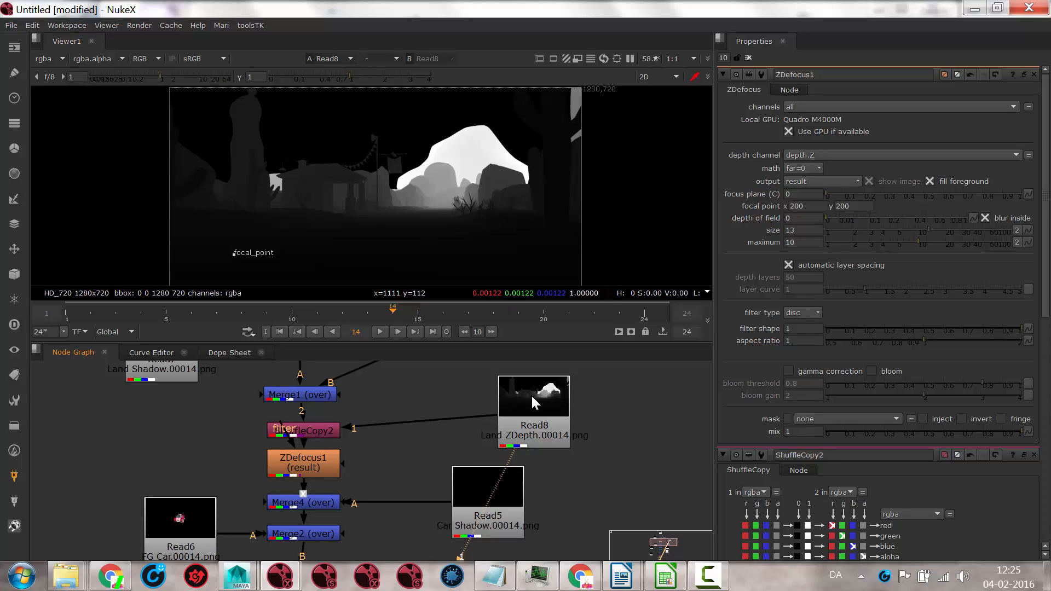
click(312, 461)
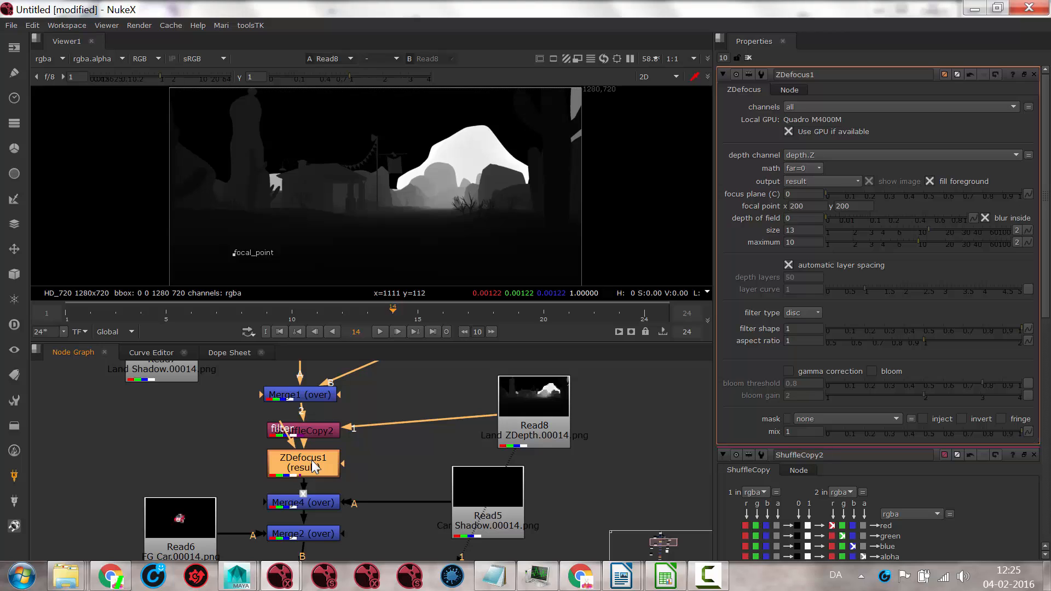
key(1)
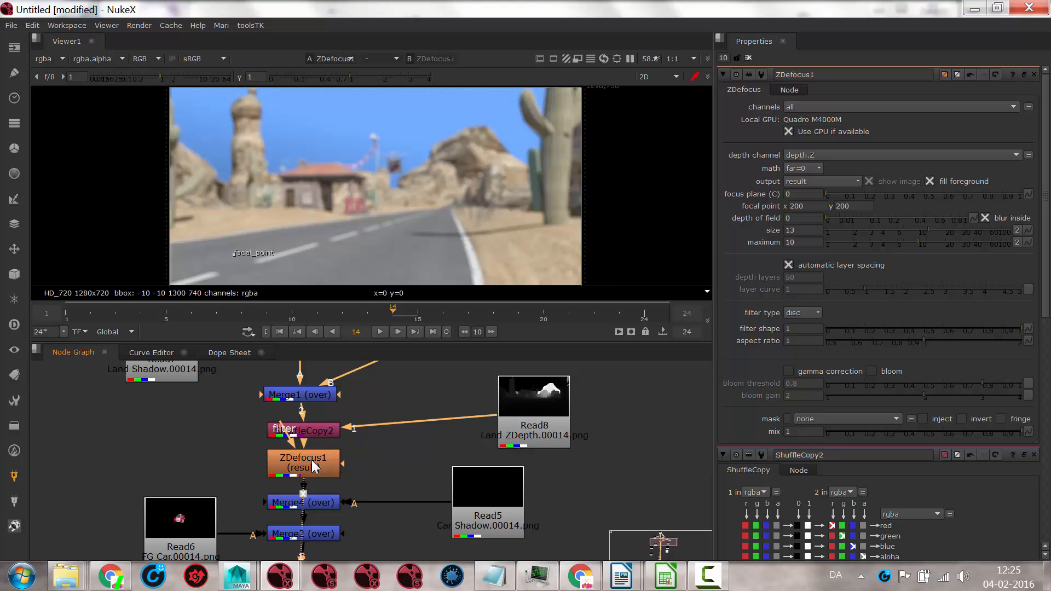
click(802, 168)
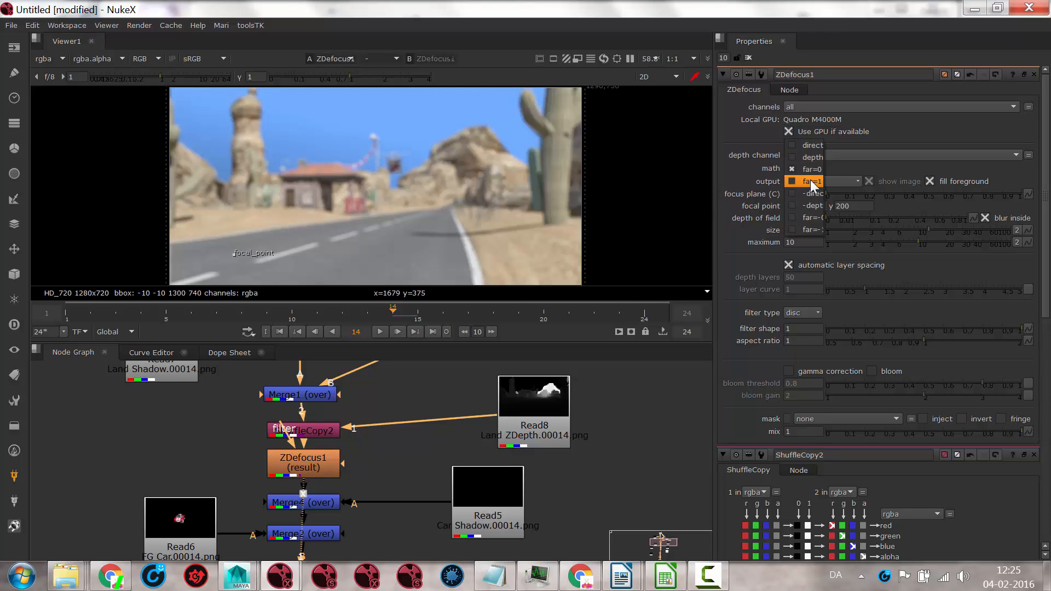
click(810, 179)
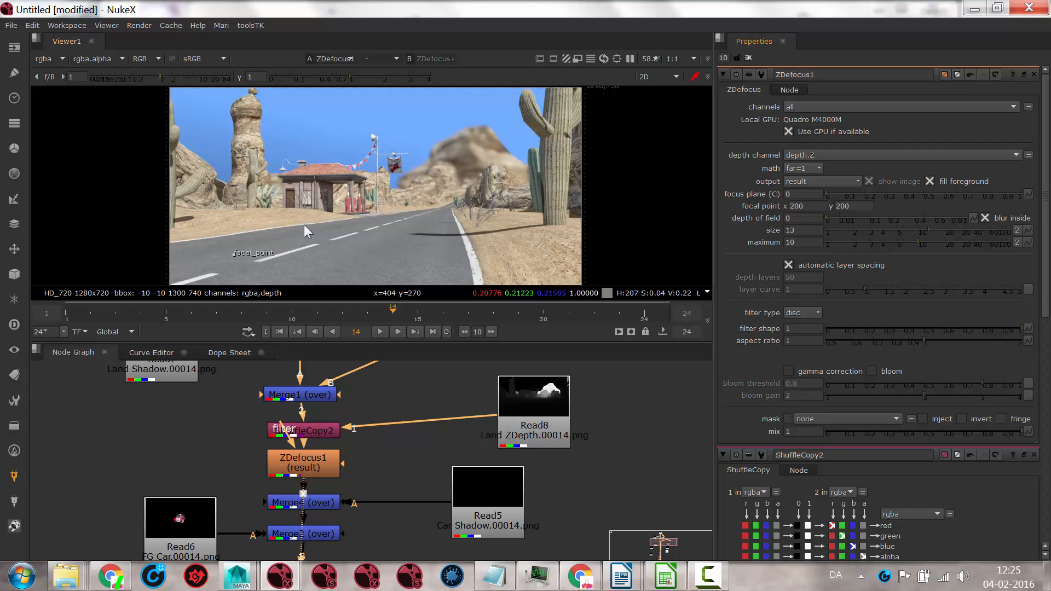
Try the focal point on the distant rock and on the gas station, with a depth of field of 0.63 followed by 0.007.
drag(232, 254, 471, 138)
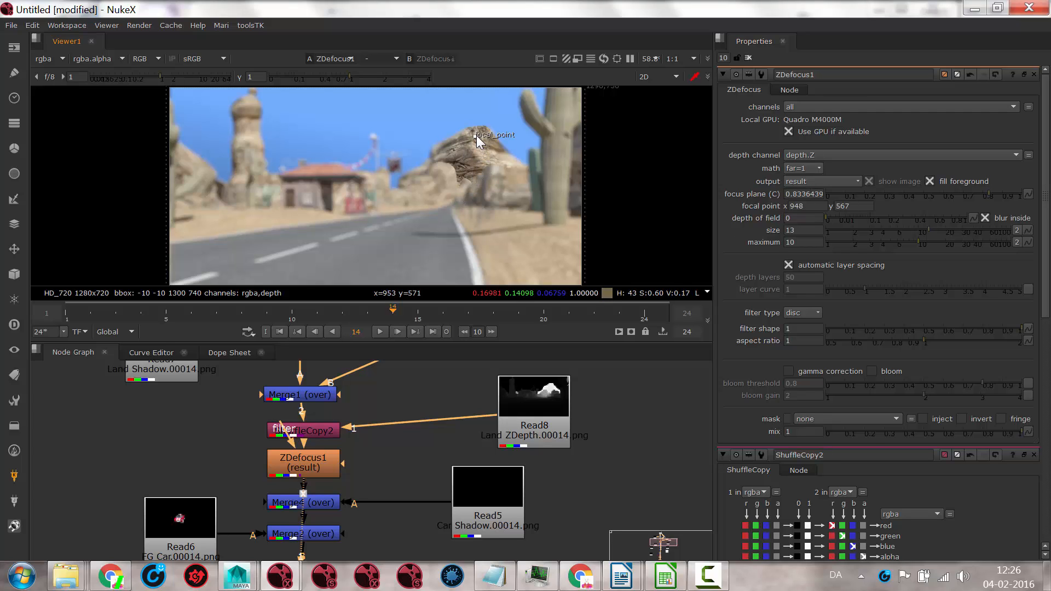
drag(476, 135, 333, 170)
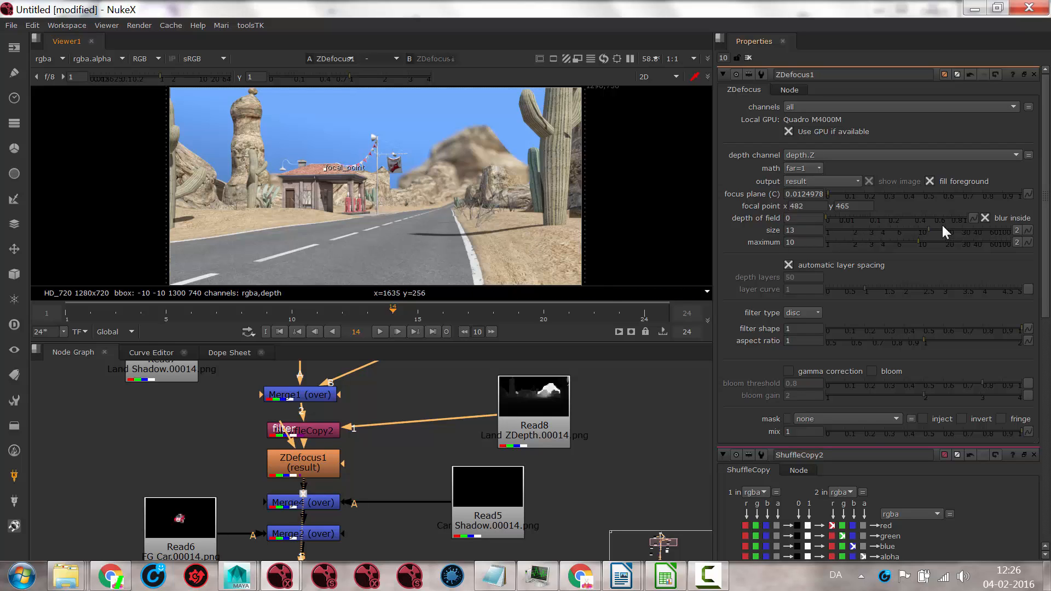
drag(828, 217, 936, 218)
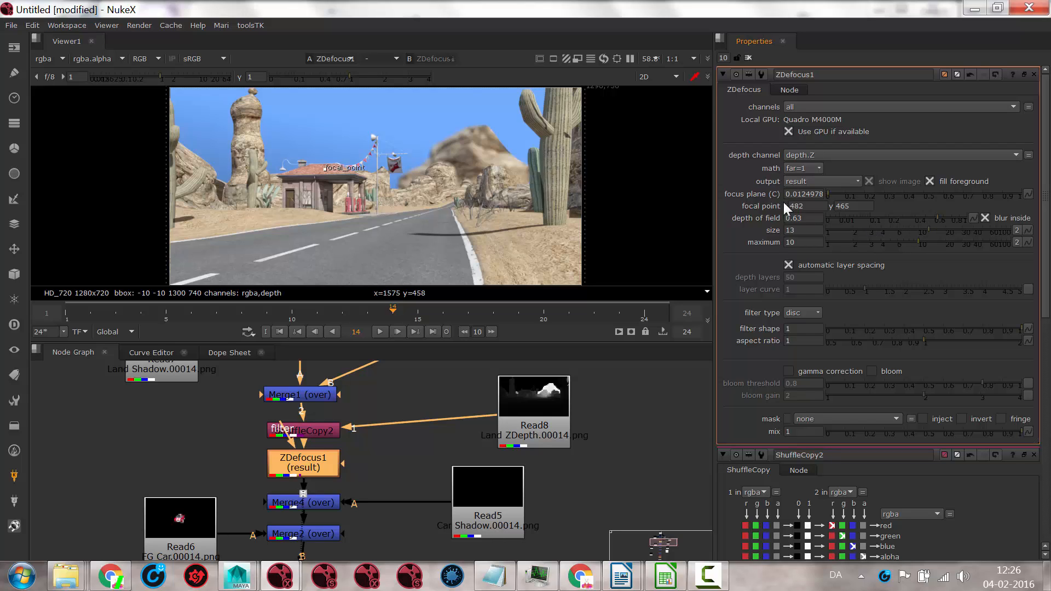
drag(935, 216, 836, 216)
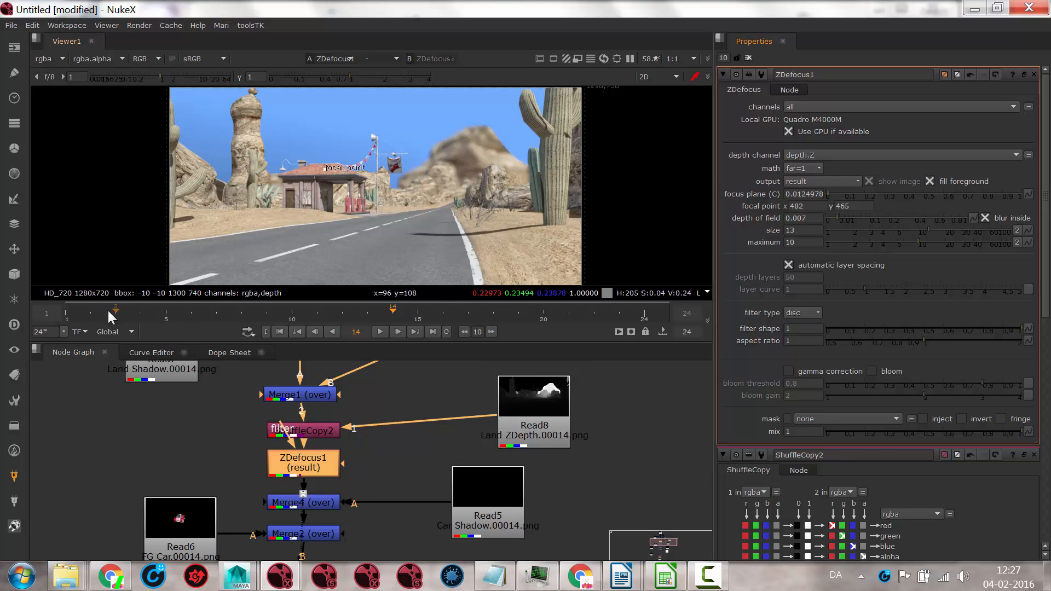
Go to frame 1 and show the VectorBlur1 output at the end of the node tree in the viewer.
click(71, 310)
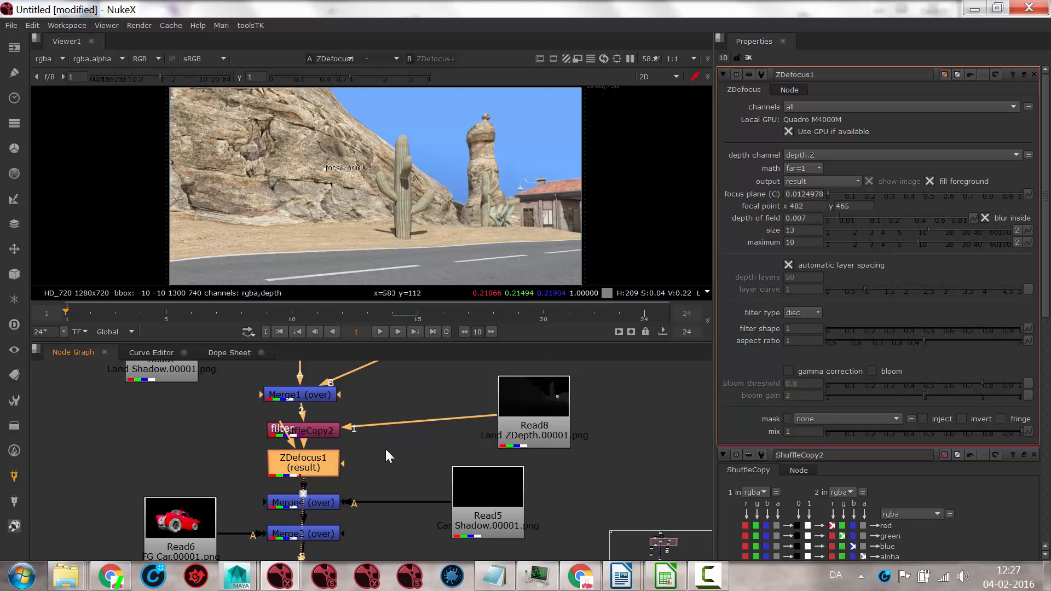
middle_drag(409, 547, 412, 393)
middle_drag(412, 504, 412, 375)
middle_drag(331, 549, 344, 429)
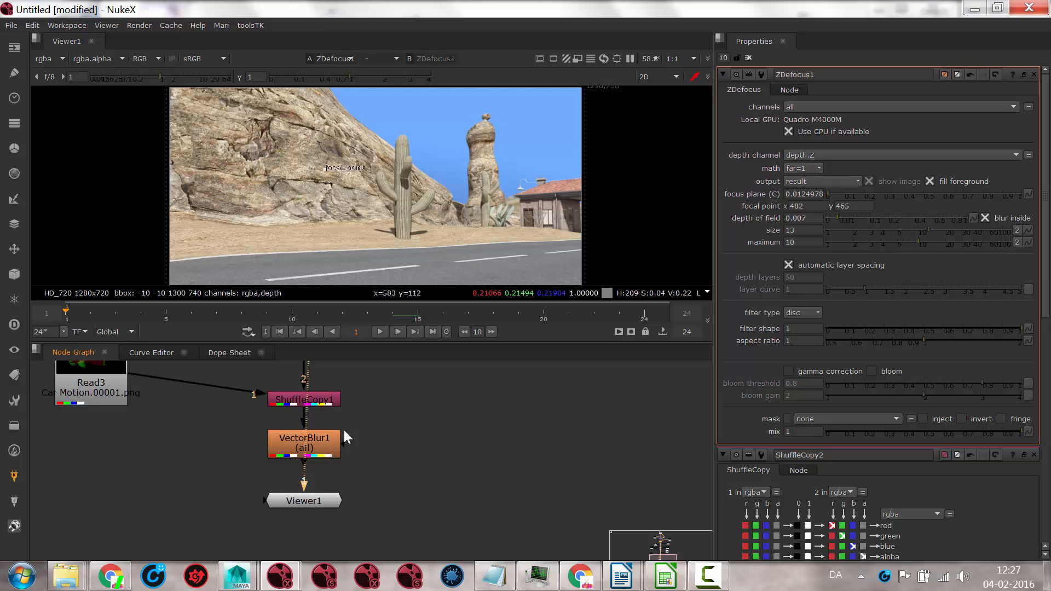
click(322, 449)
key(1)
middle_drag(421, 439, 418, 544)
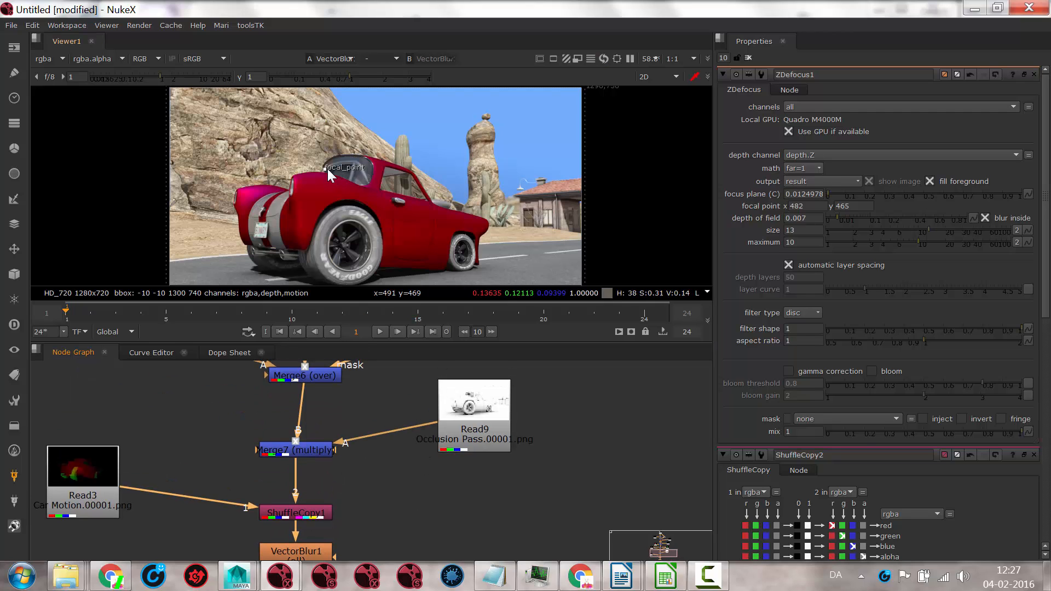
Move the ZDefocus1 focal point to x 222, y 124, and set its depth of field to 0 and size to 80.
drag(325, 168, 487, 123)
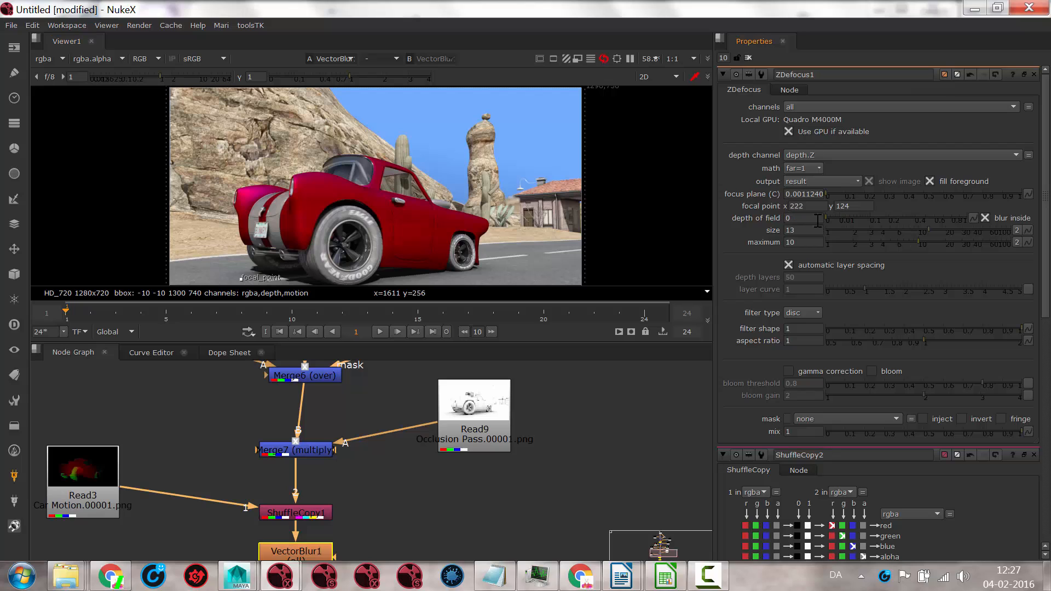
drag(834, 216, 825, 218)
click(1001, 232)
Show the Read8 land depth pass in the viewer and examine how it feeds ZDefocus1.
middle_drag(453, 374, 391, 435)
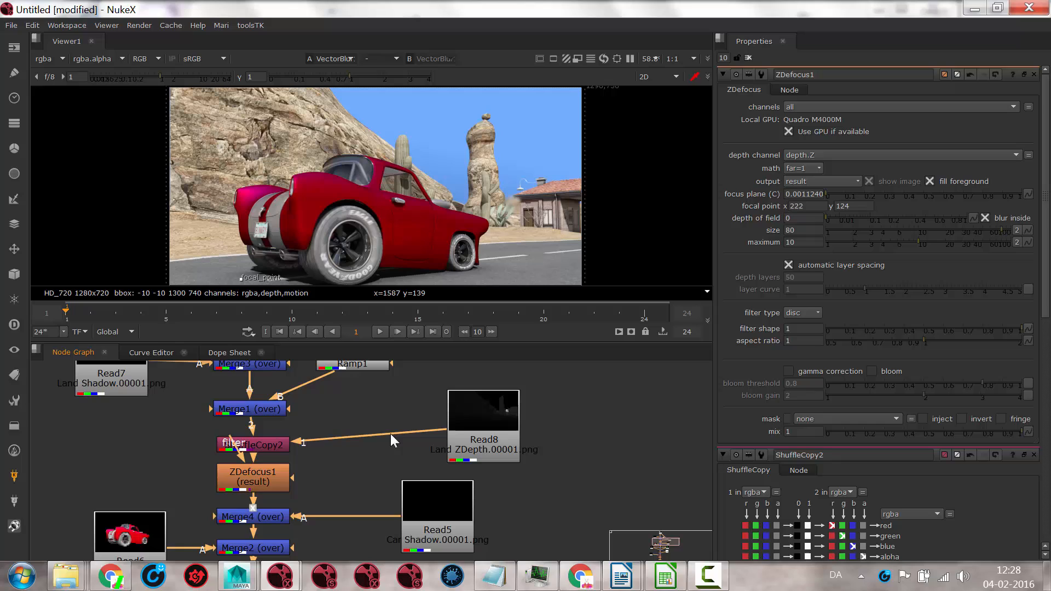
click(483, 424)
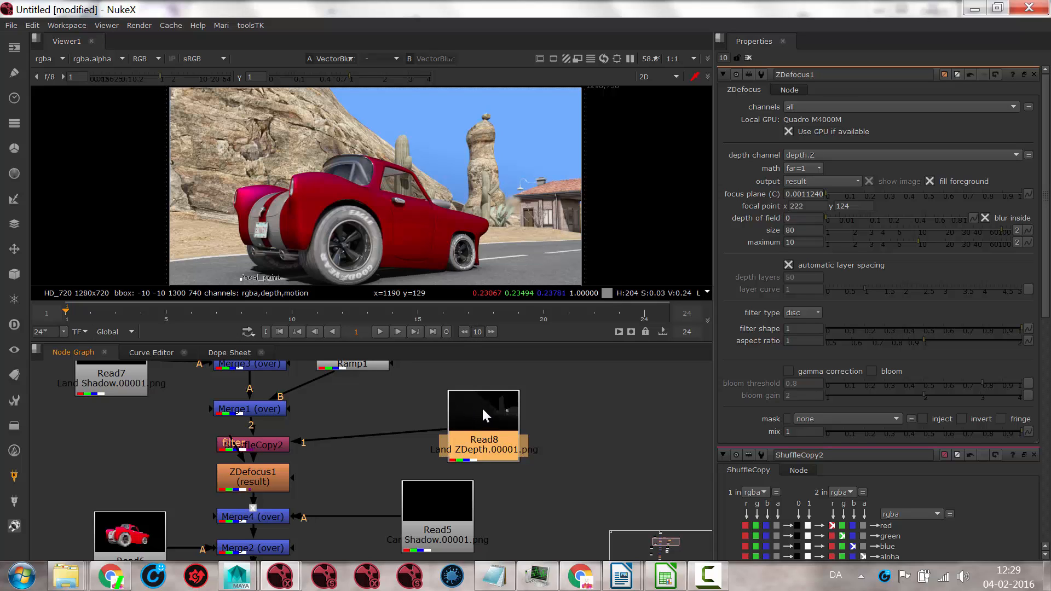
key(1)
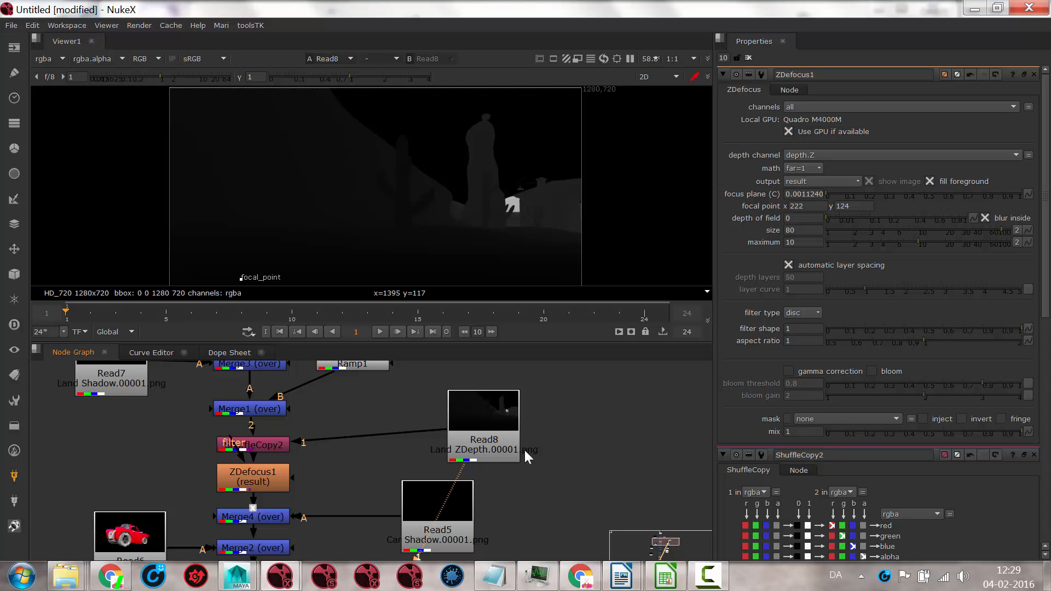
click(482, 436)
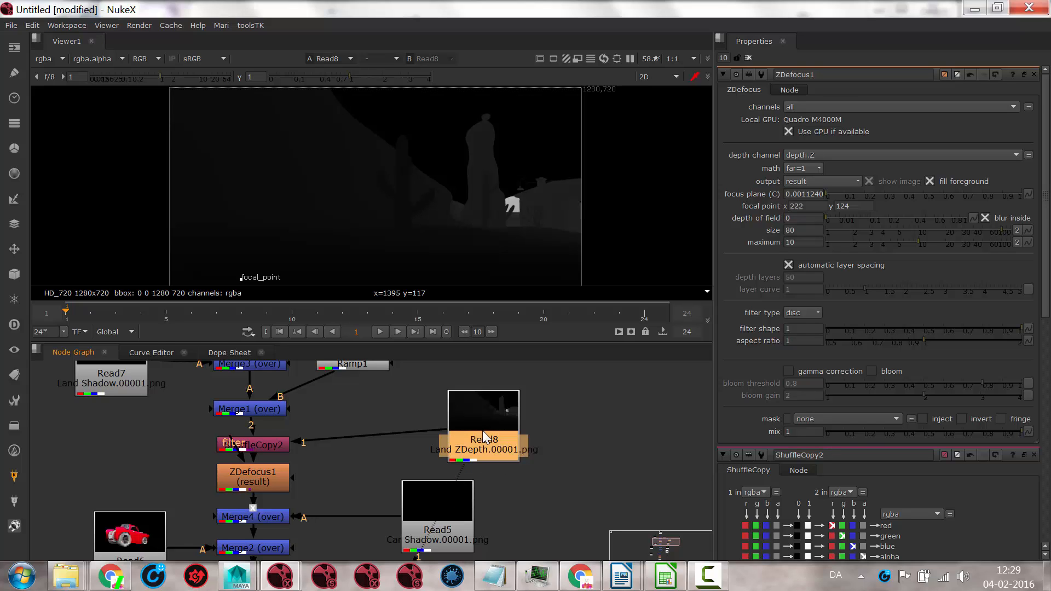
click(238, 489)
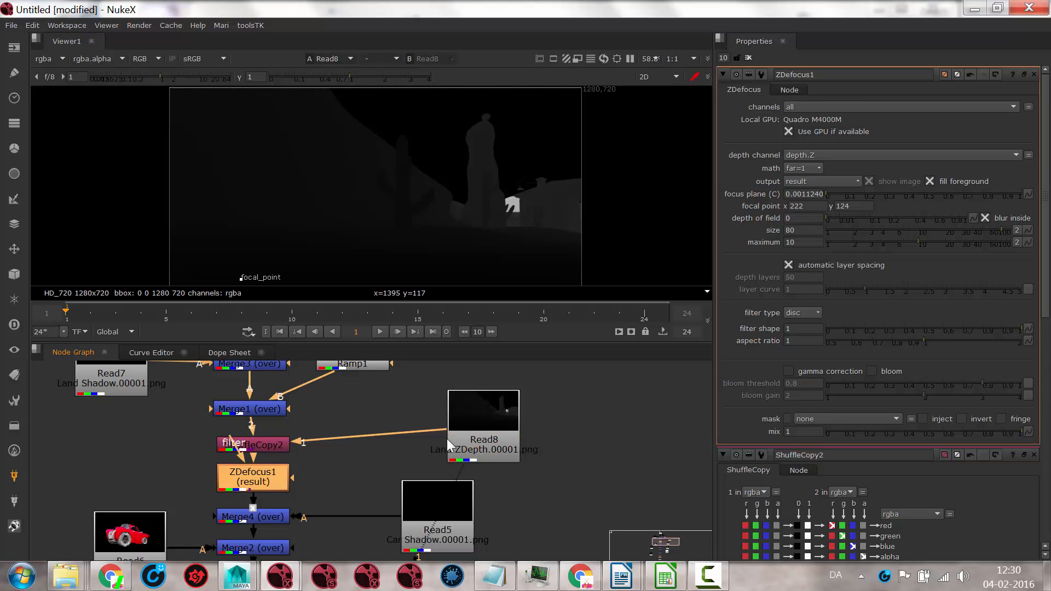
Show the VectorBlur1 output at the end of the node tree in the viewer again.
scroll(264, 408, down, 3)
middle_drag(242, 446, 229, 315)
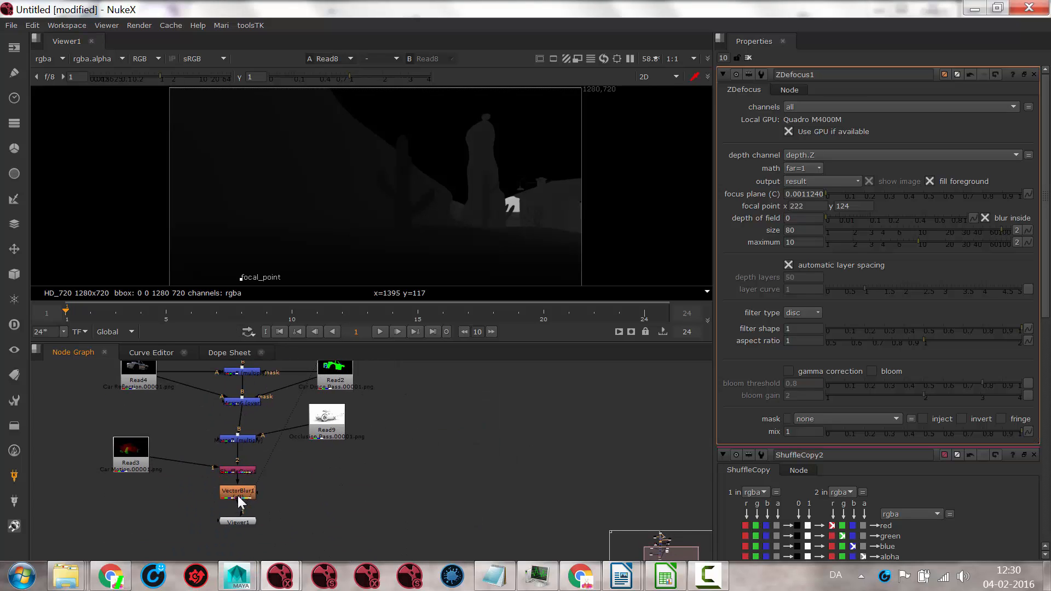
click(237, 491)
key(1)
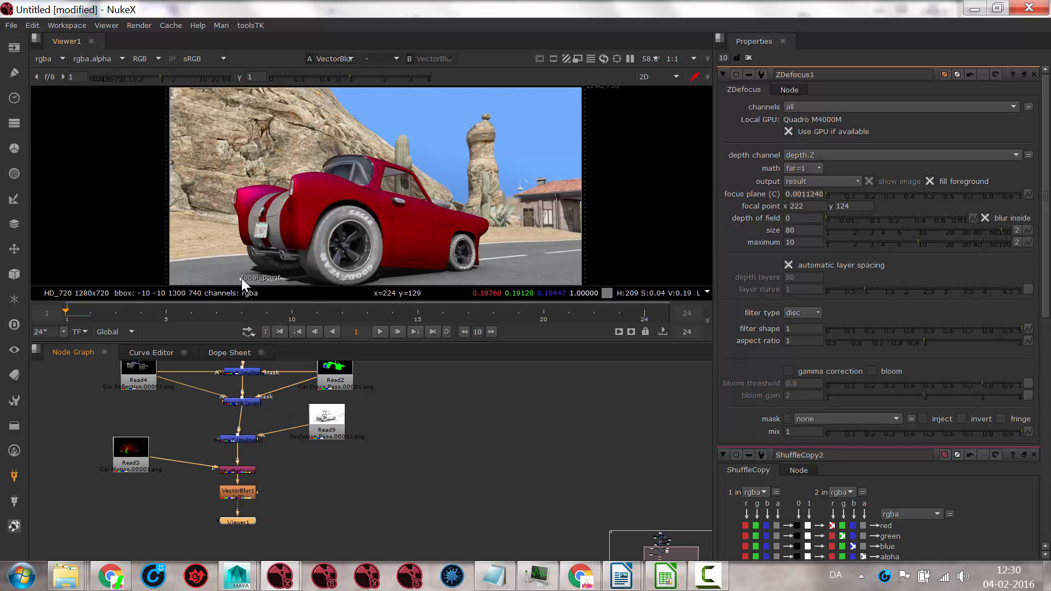
Place the ZDefocus1 focal point on the tall rock at x 989, y 450, and set a focus plane key at frame 1.
drag(241, 278, 487, 132)
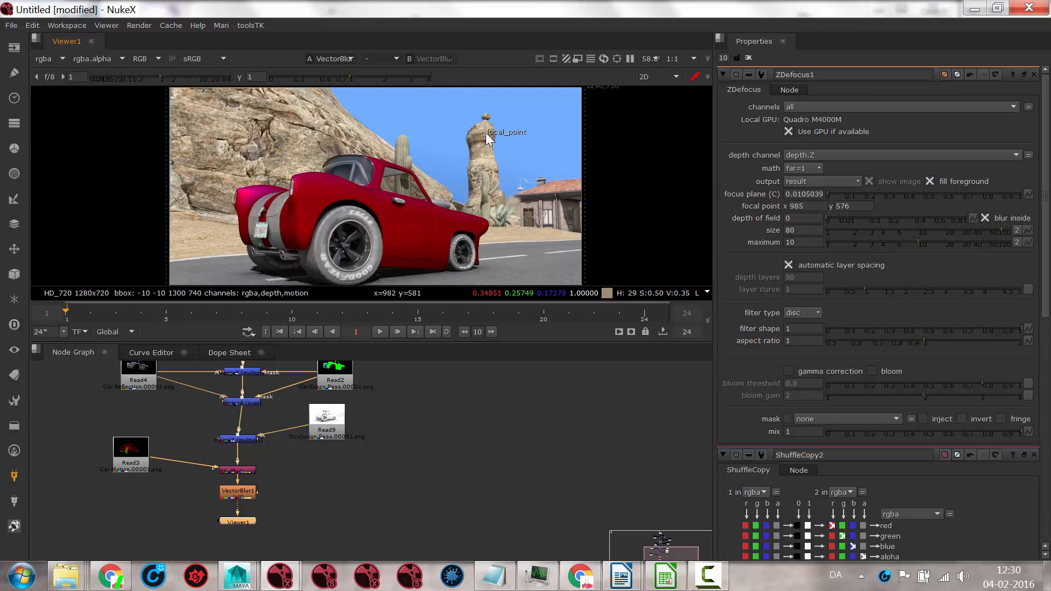
drag(486, 132, 510, 199)
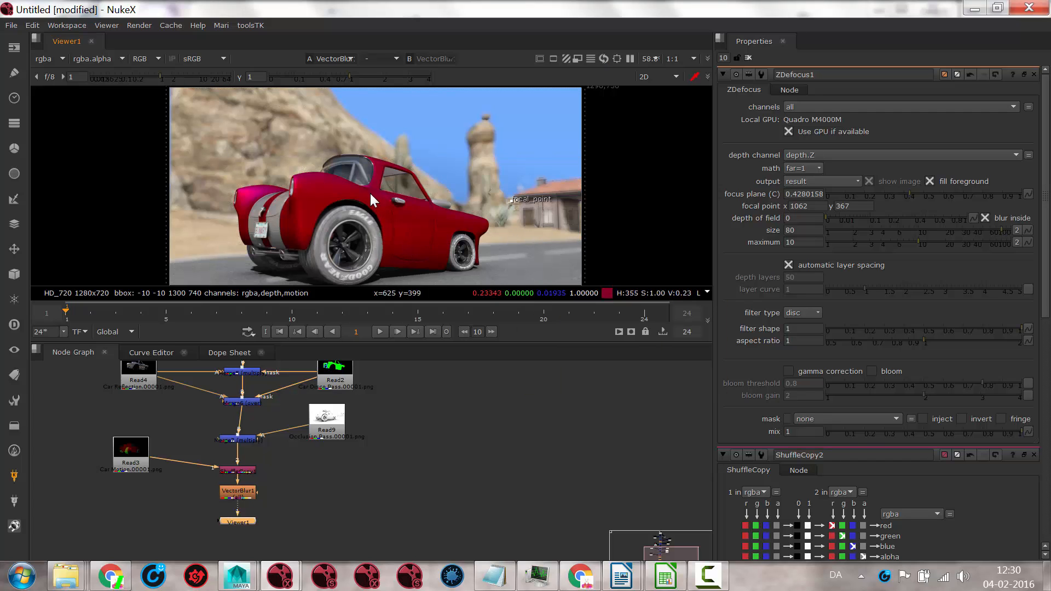
drag(511, 202, 487, 177)
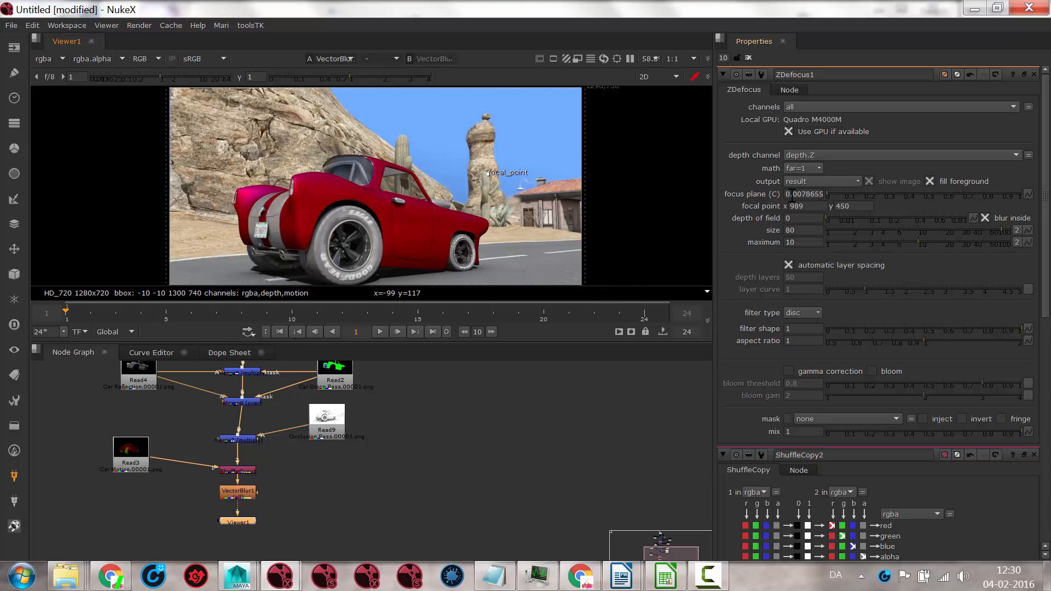
click(1027, 194)
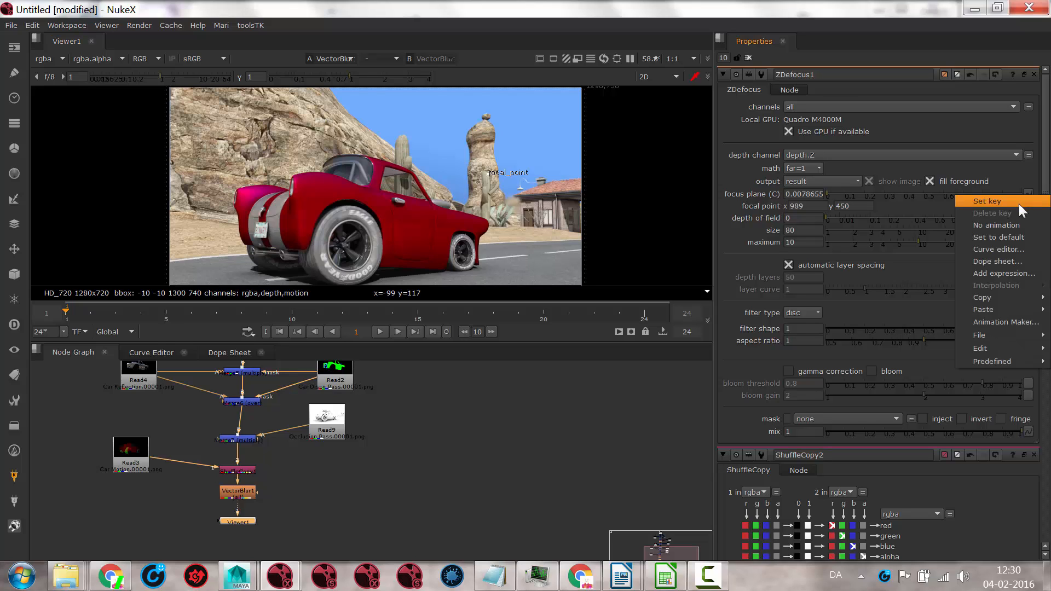
click(1019, 204)
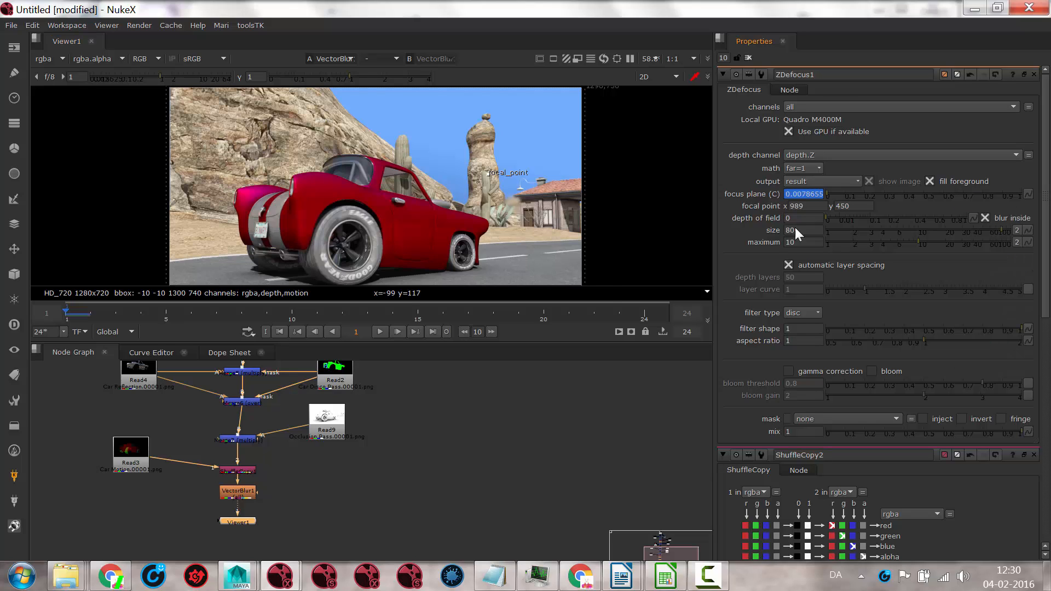
Key the focus plane at frame 10 with the focal point at x 664, y 220, and at frame 24 with it at x 693, y 357.
click(281, 311)
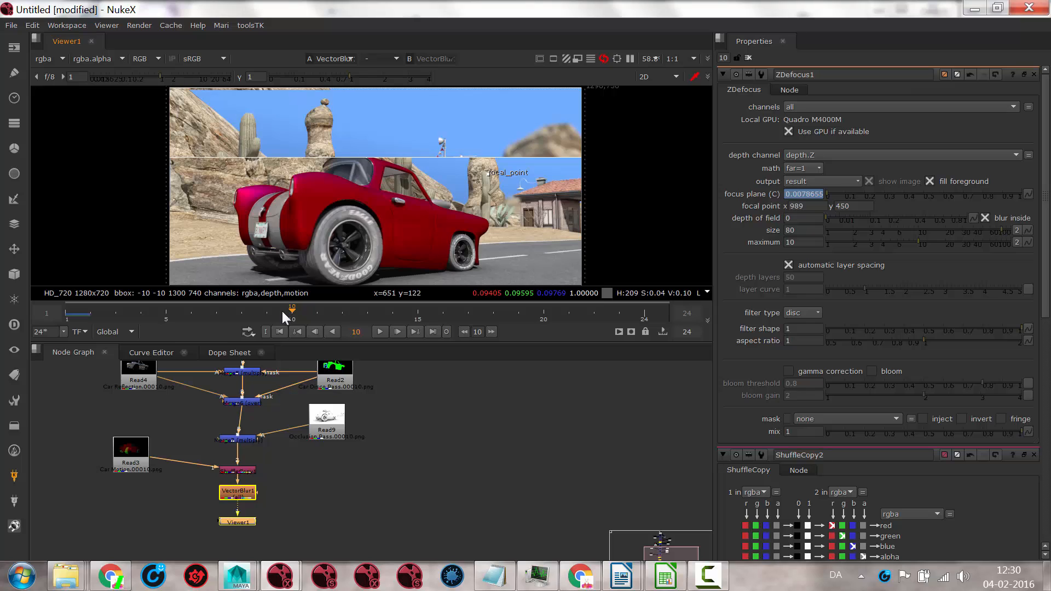
drag(487, 173, 383, 246)
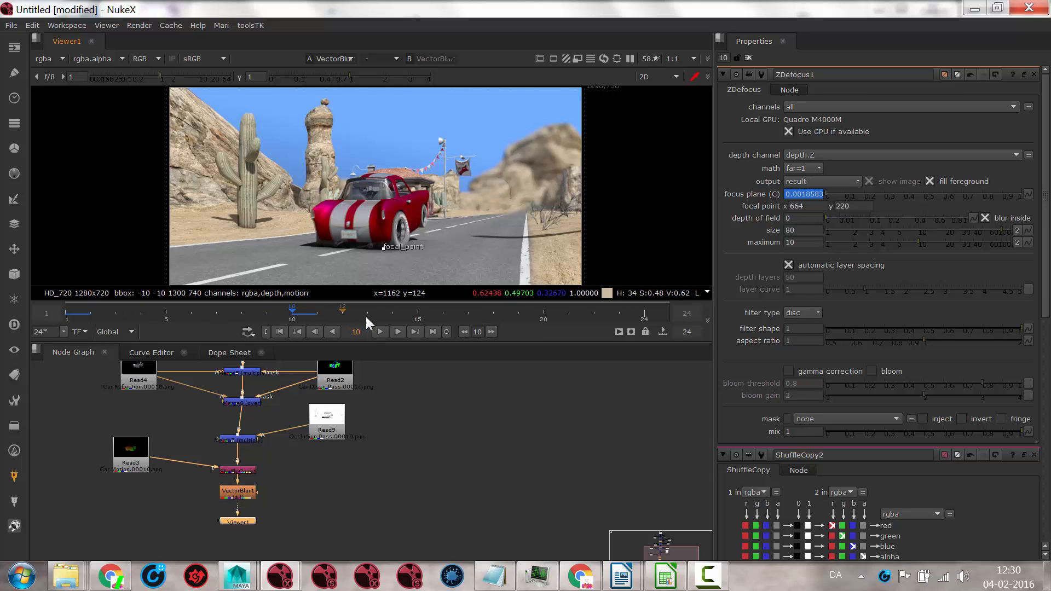
click(644, 317)
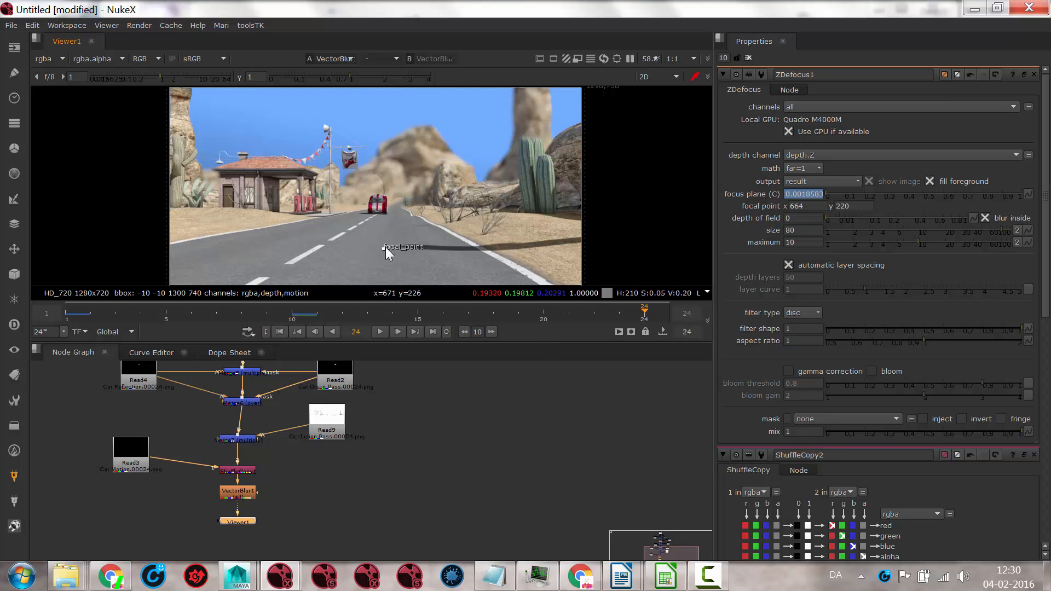
drag(385, 248, 392, 184)
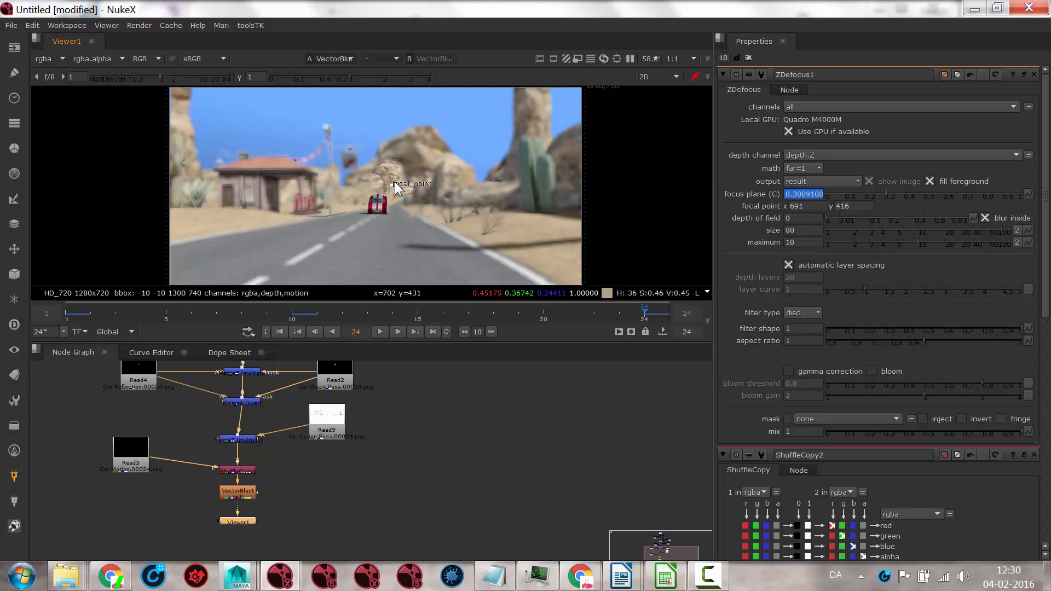
drag(393, 183, 393, 202)
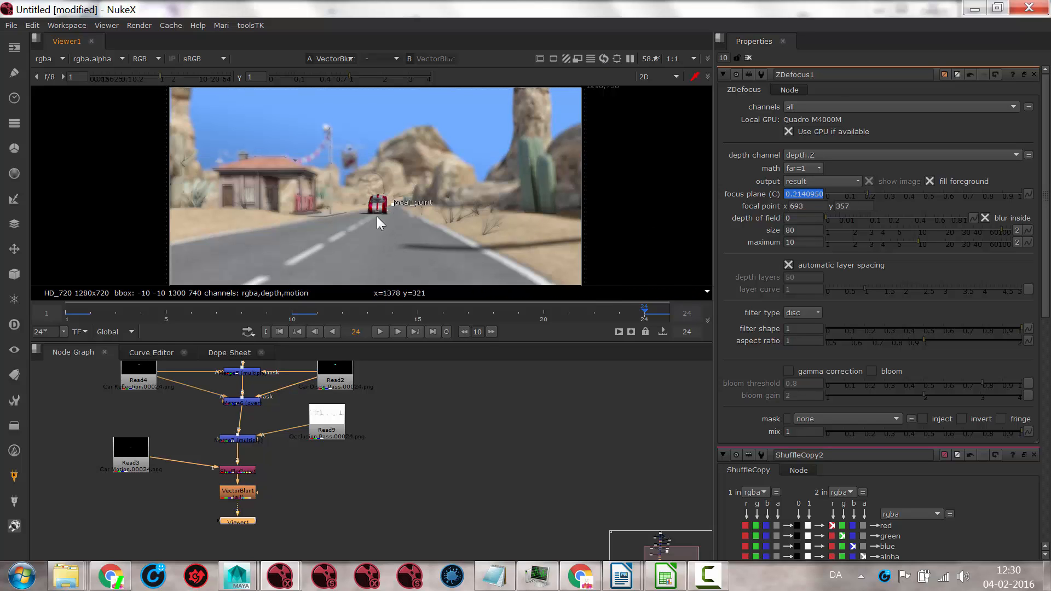
Set the ZDefocus1 size to 10 and enable bloom.
click(796, 230)
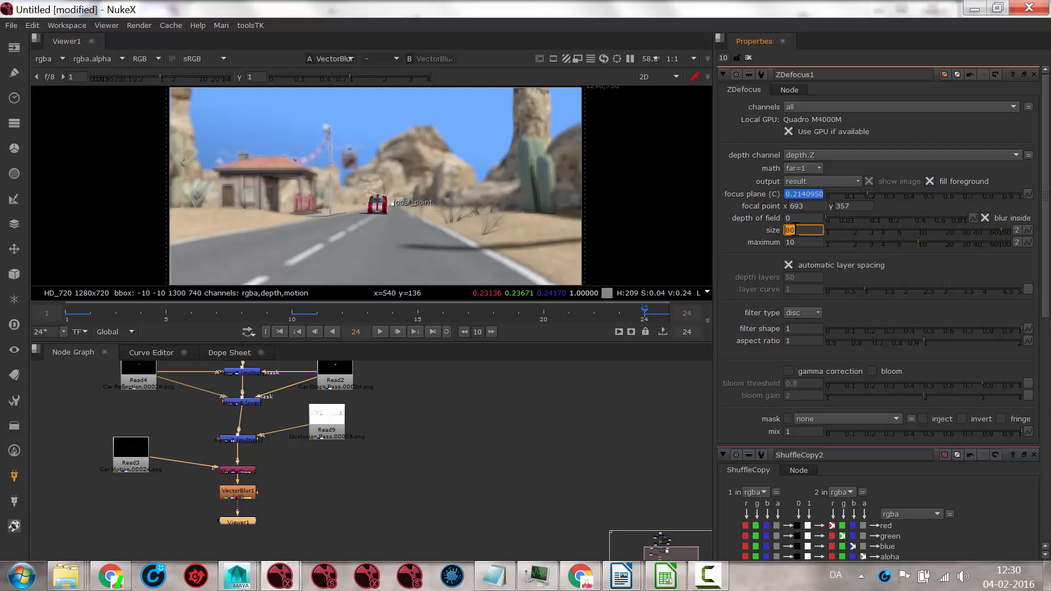
text(10)
key(Return)
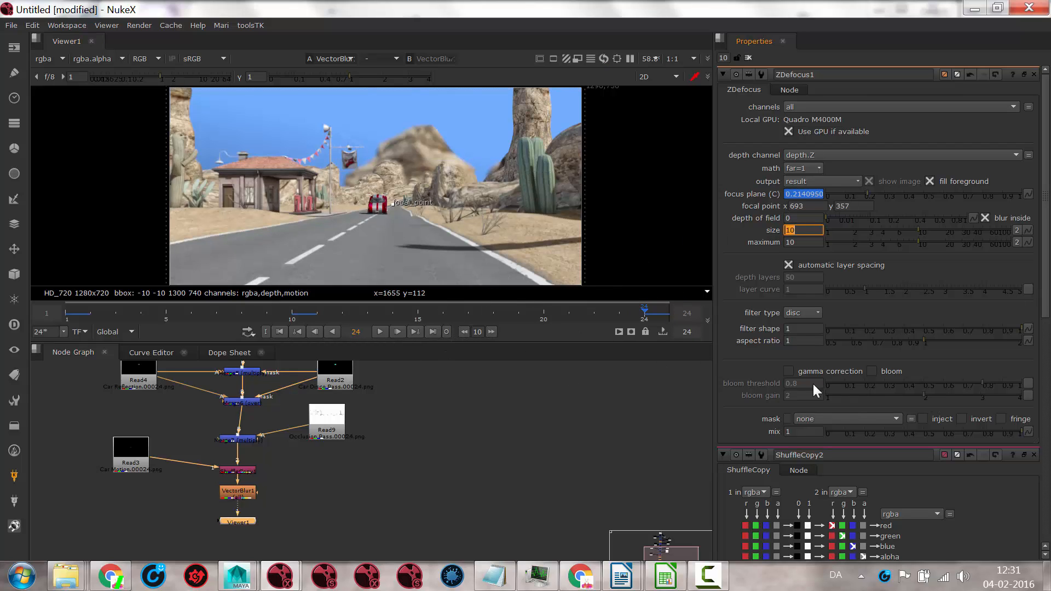
click(872, 371)
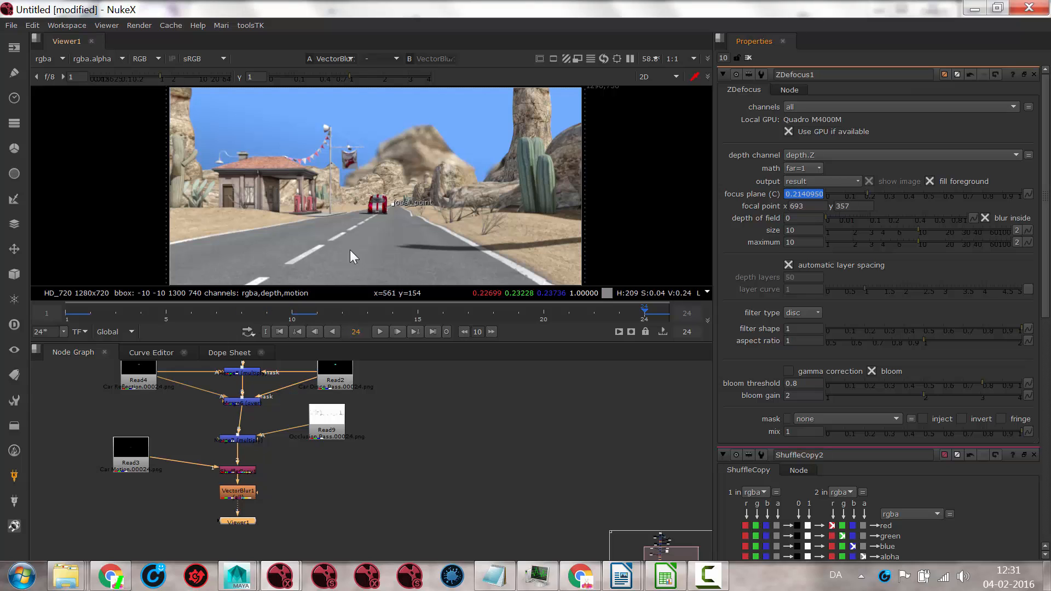
Play the composite from frame 1 to review the animated focus, and close all open node properties.
click(278, 332)
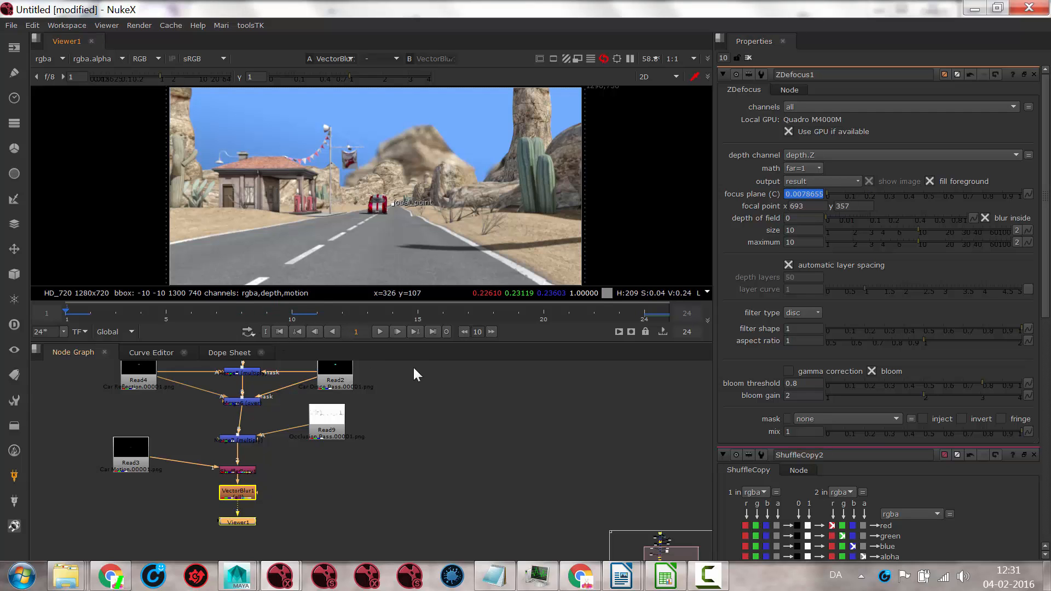
click(378, 331)
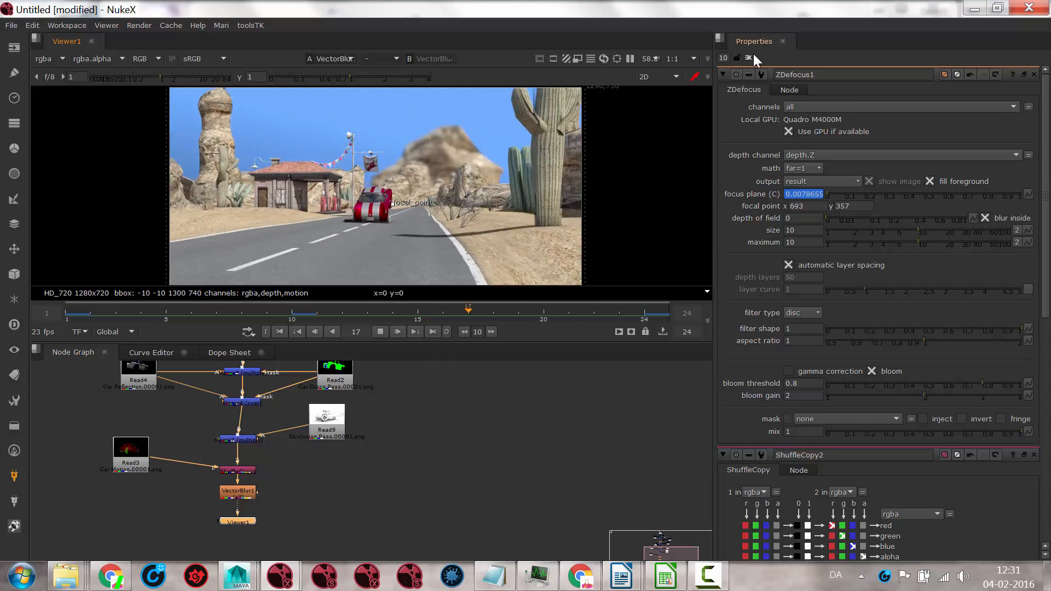
click(749, 58)
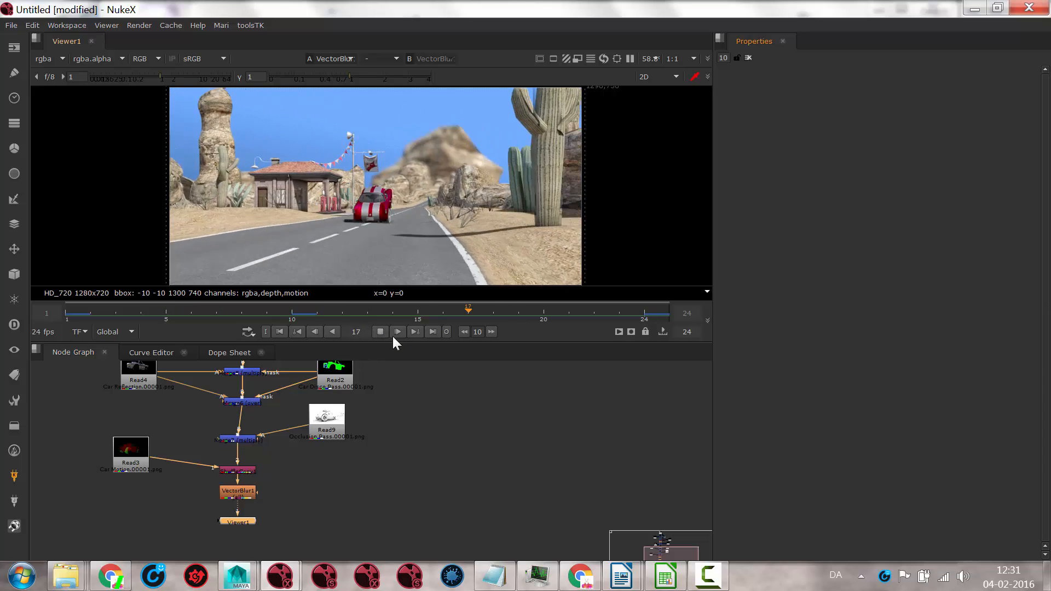
click(381, 332)
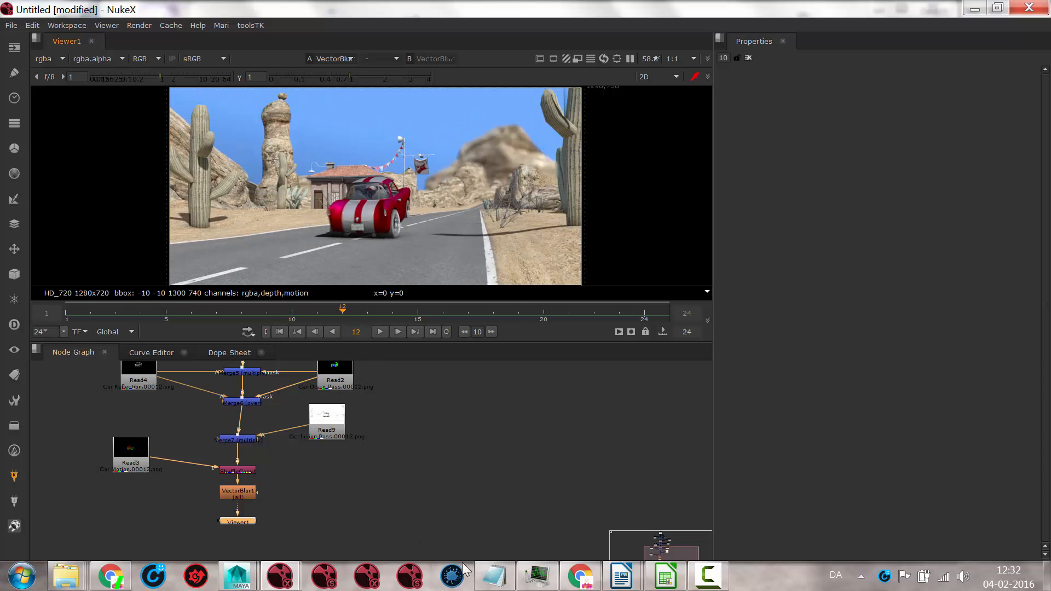
Show the Read6 car pass in the viewer and move its node farther from the merge to make room.
middle_drag(336, 503, 481, 488)
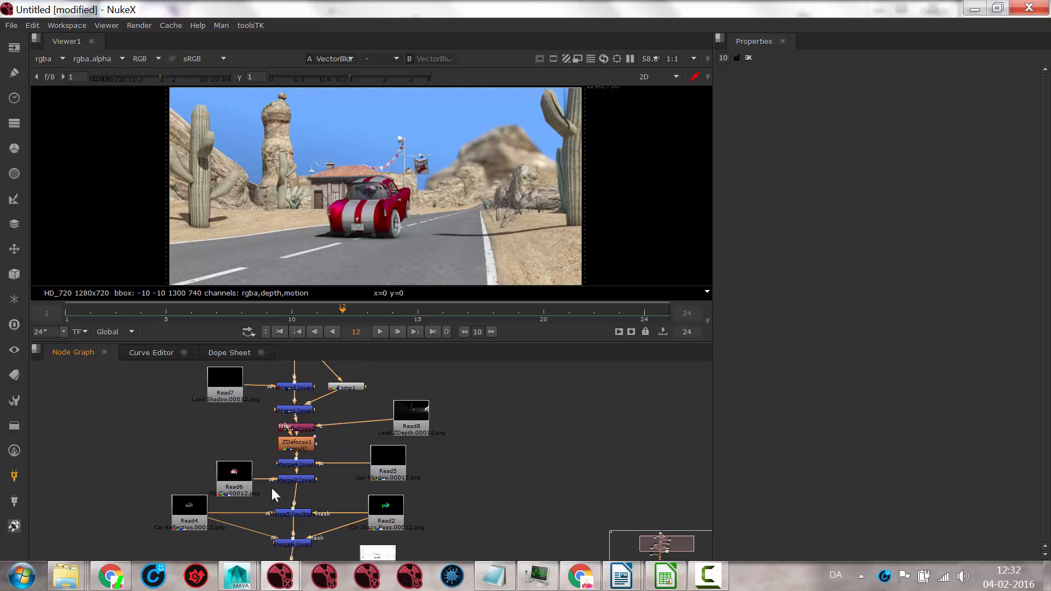
click(234, 483)
key(1)
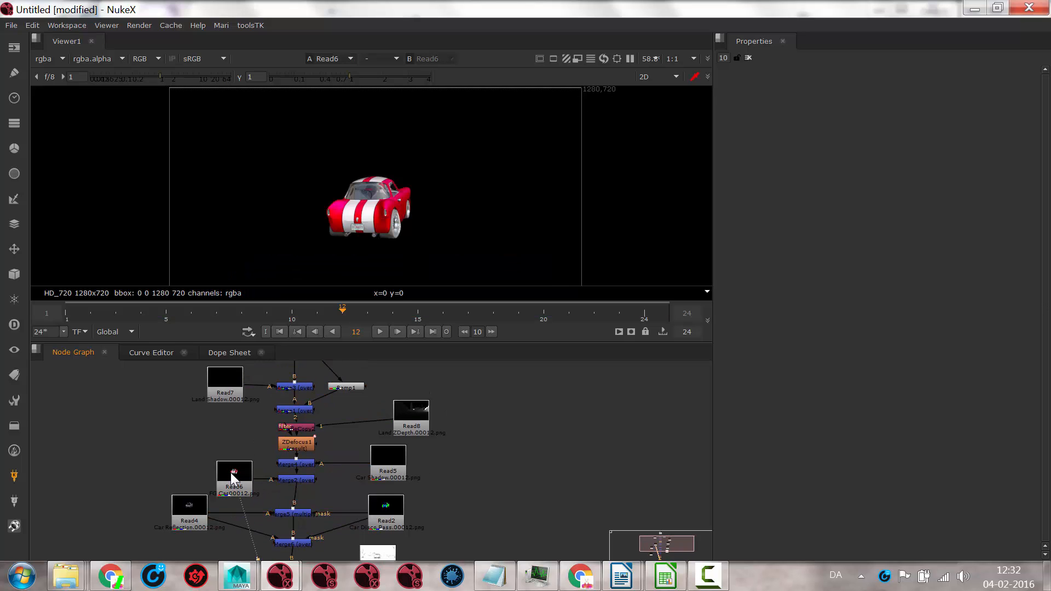
drag(235, 483, 170, 451)
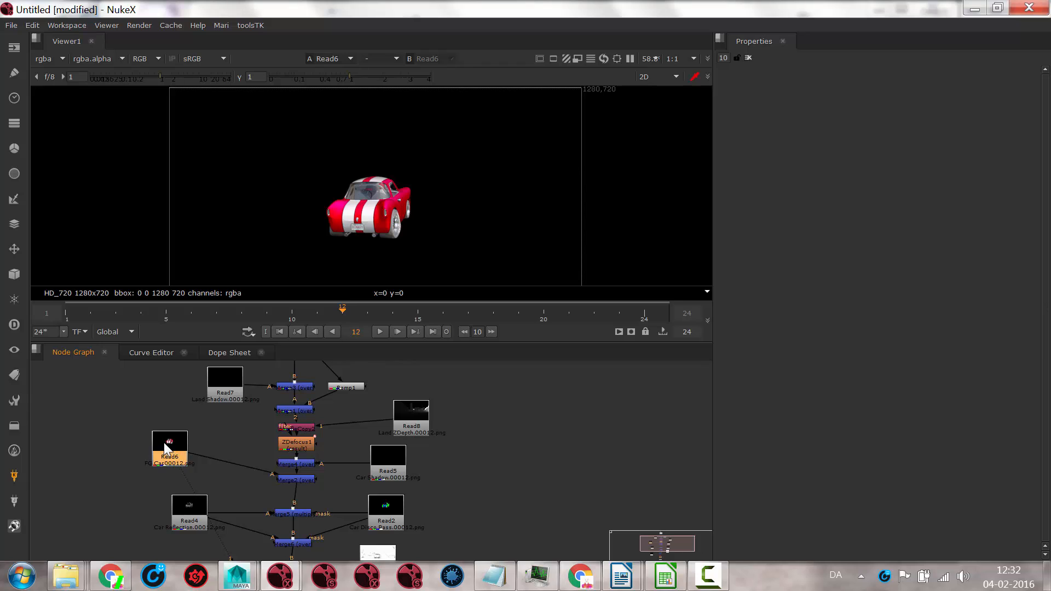
click(14, 155)
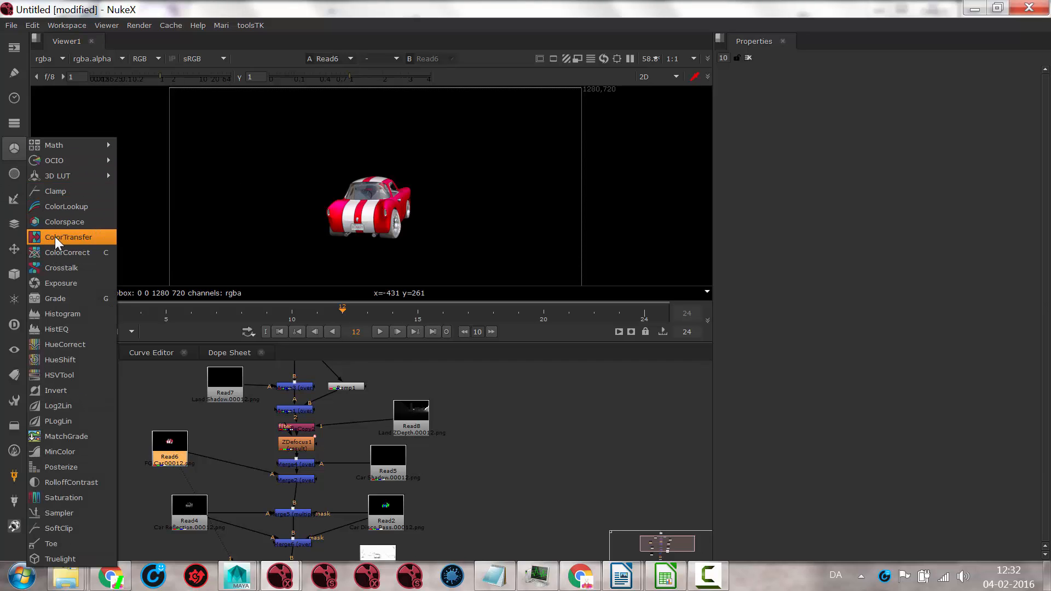
click(60, 252)
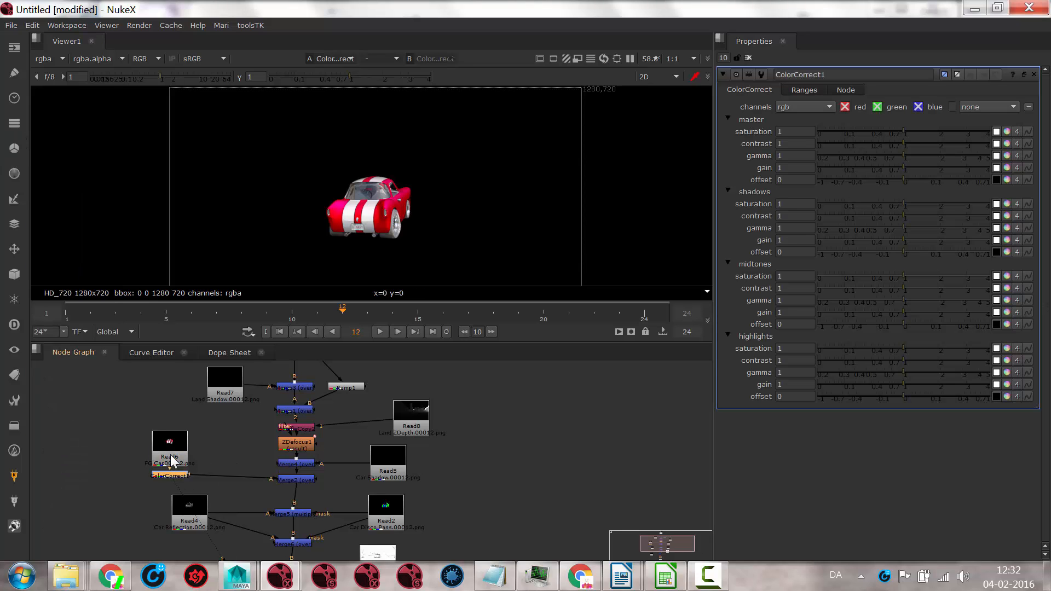
drag(170, 479, 227, 458)
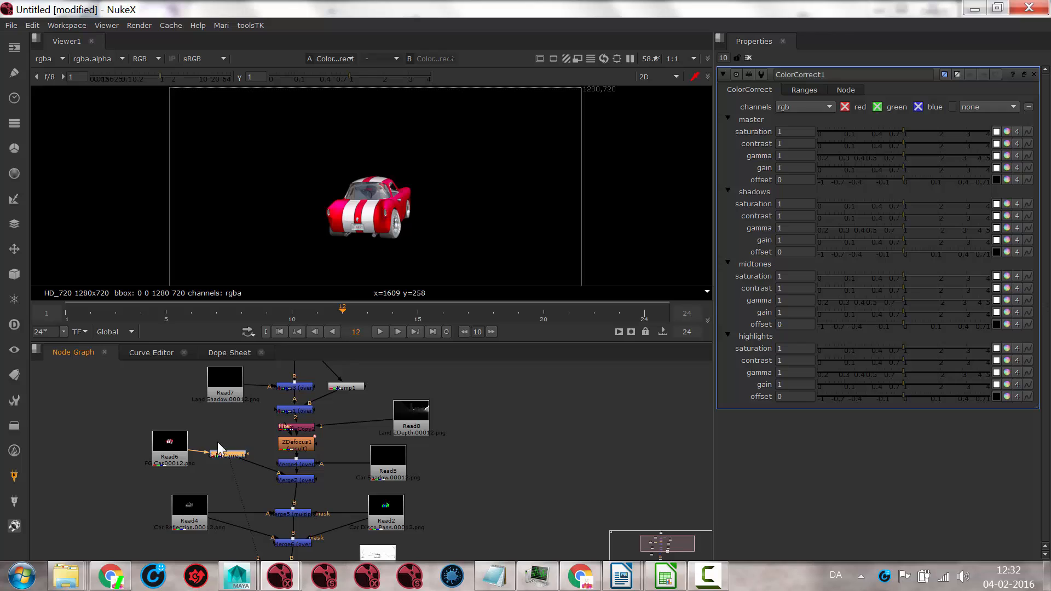
key(Delete)
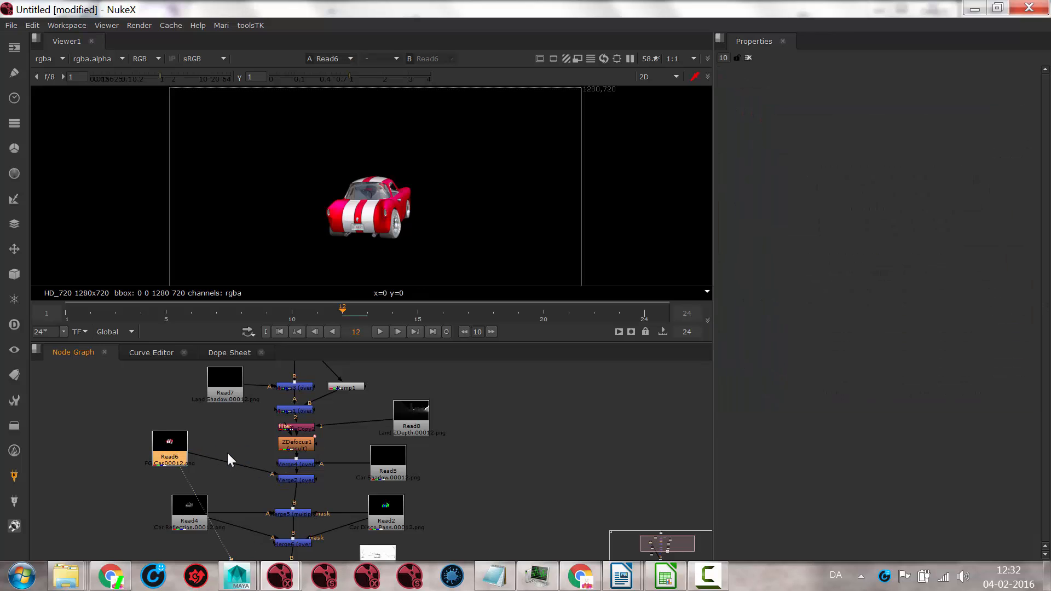
Insert a HueShift node between Read6 and its merge, and set the hue rotation to -140 to turn the car blue.
click(20, 152)
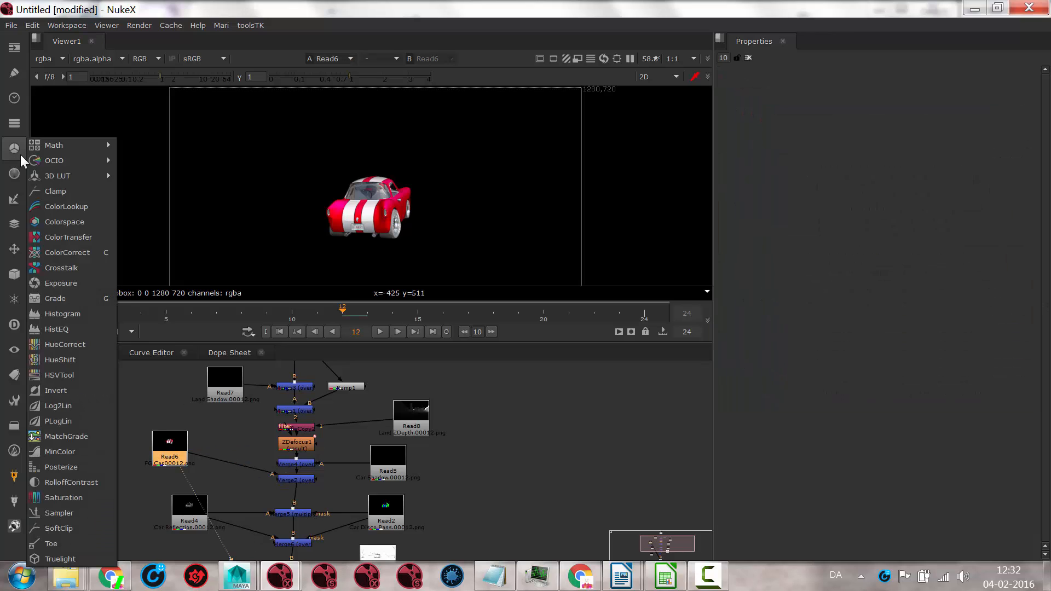
click(64, 360)
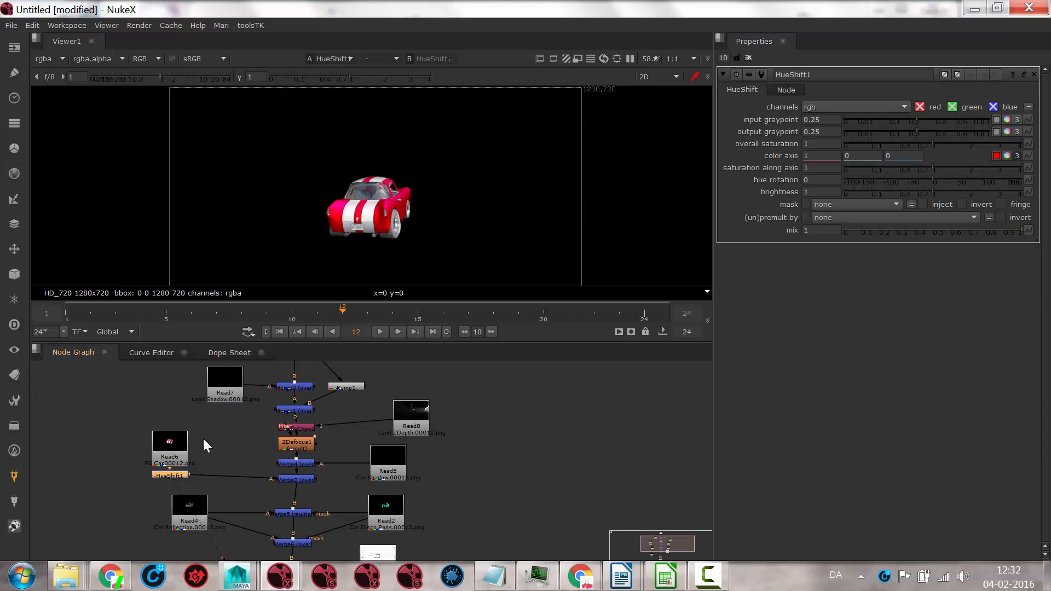
drag(186, 474, 224, 461)
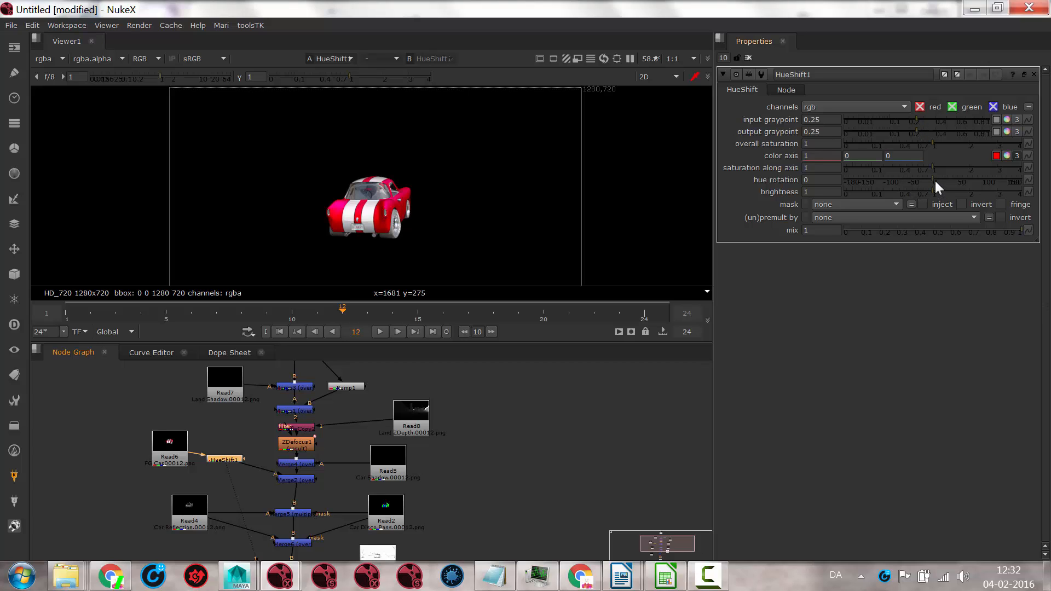
drag(934, 181, 863, 193)
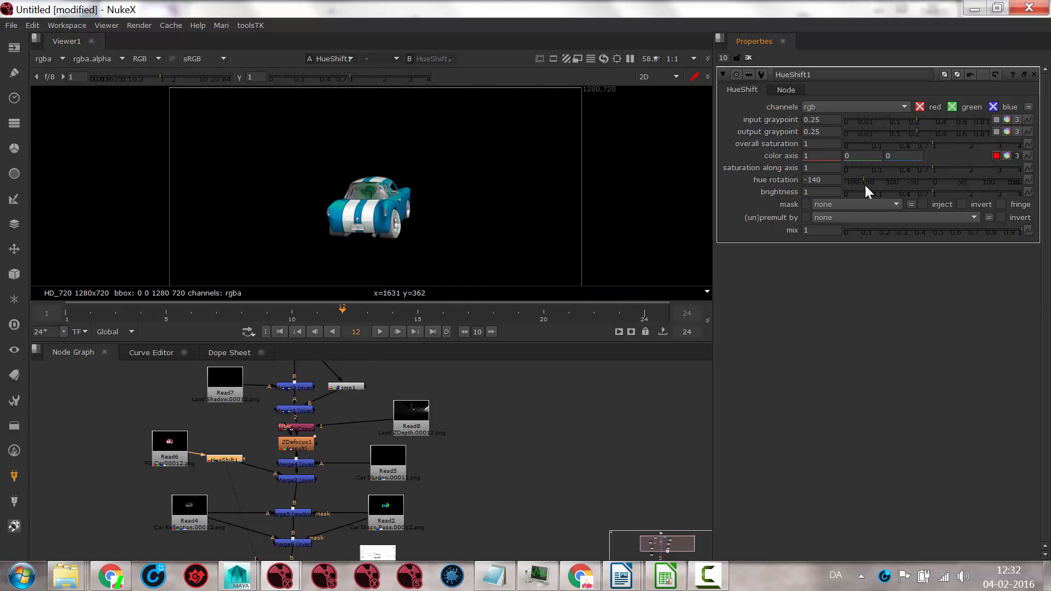
Connect the HueShift1 mask input to the Read2 car pass and set the mask channel to rgba.green.
double_click(826, 181)
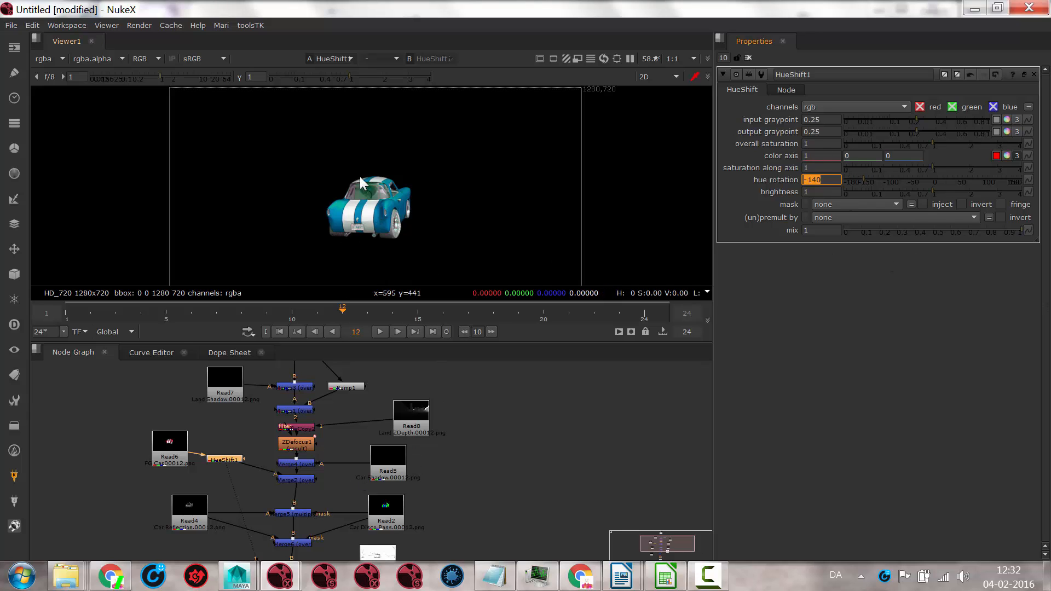
scroll(360, 176, up, 6)
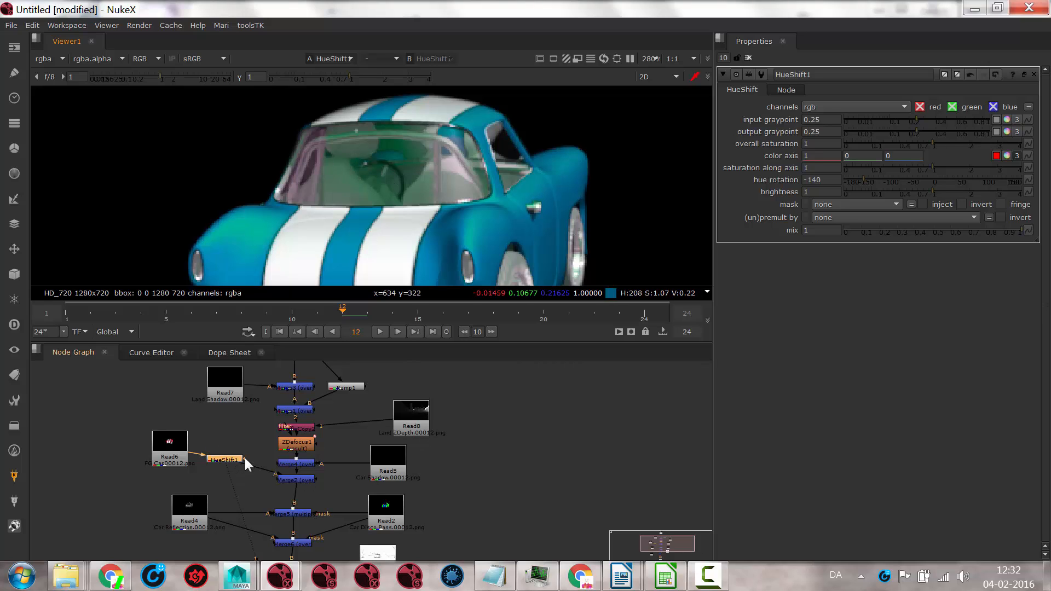
drag(245, 457, 390, 514)
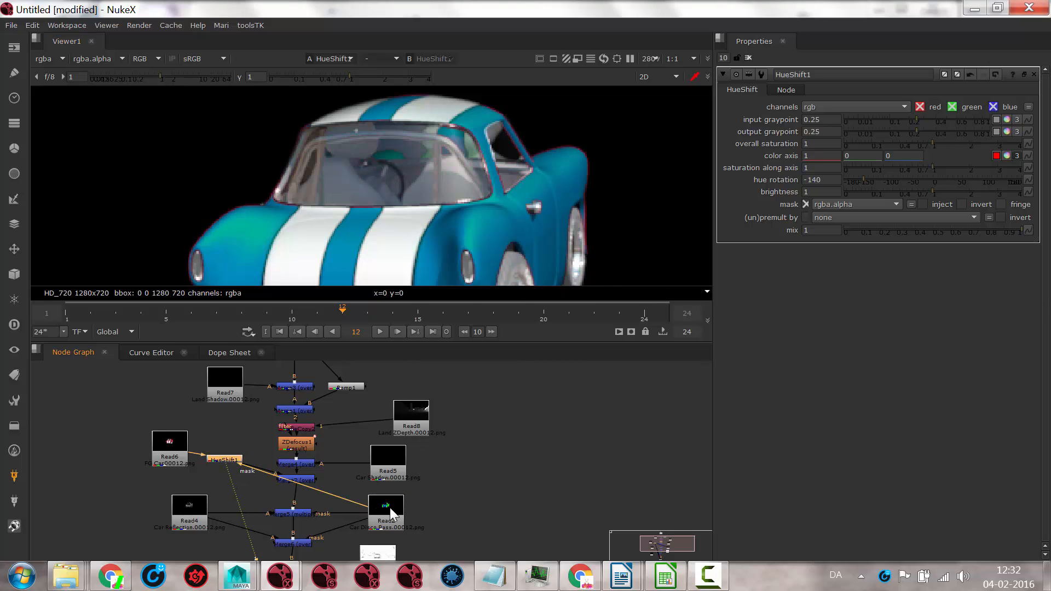
click(858, 204)
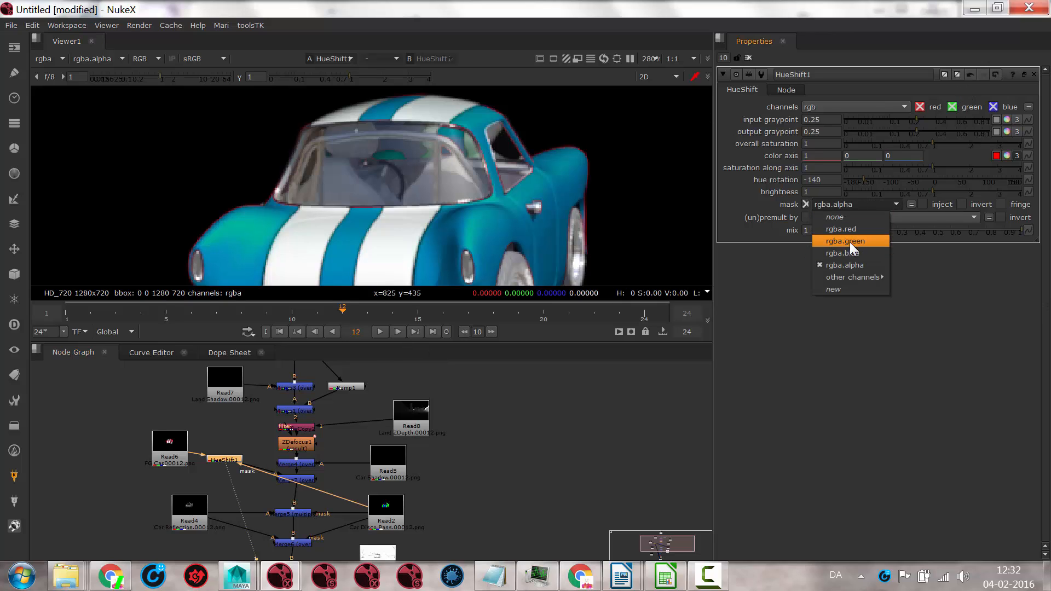
click(847, 241)
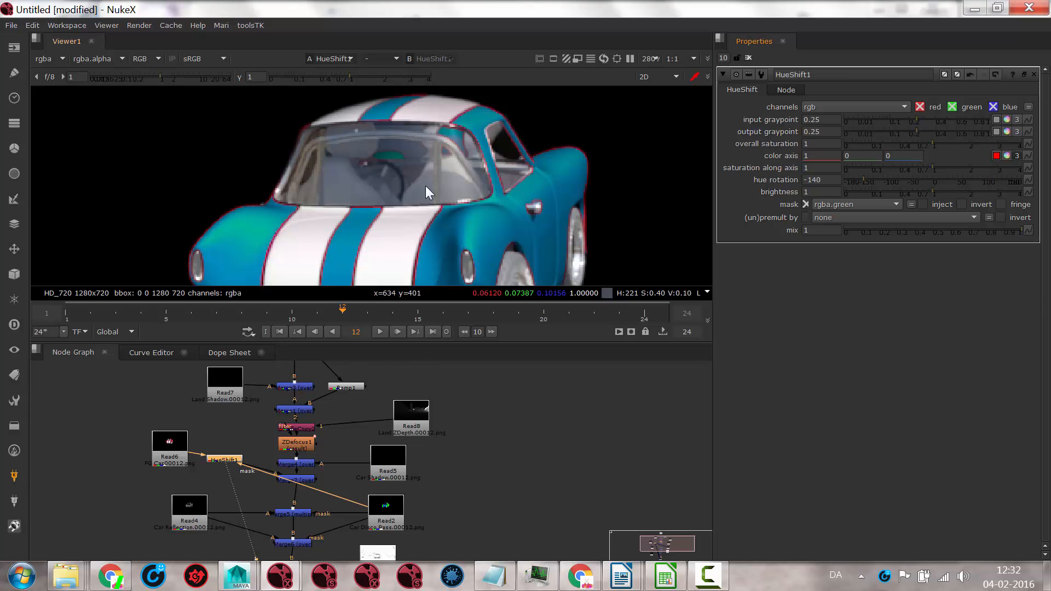
Try the fringe option on the HueShift1 mask around the car's paint edges.
middle_drag(367, 185, 356, 163)
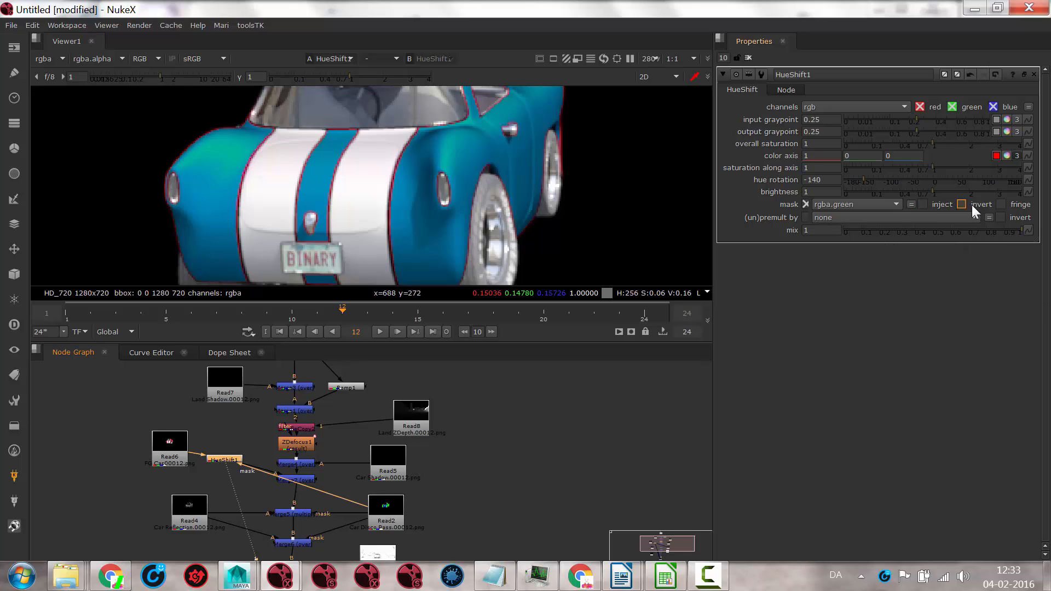
click(1001, 205)
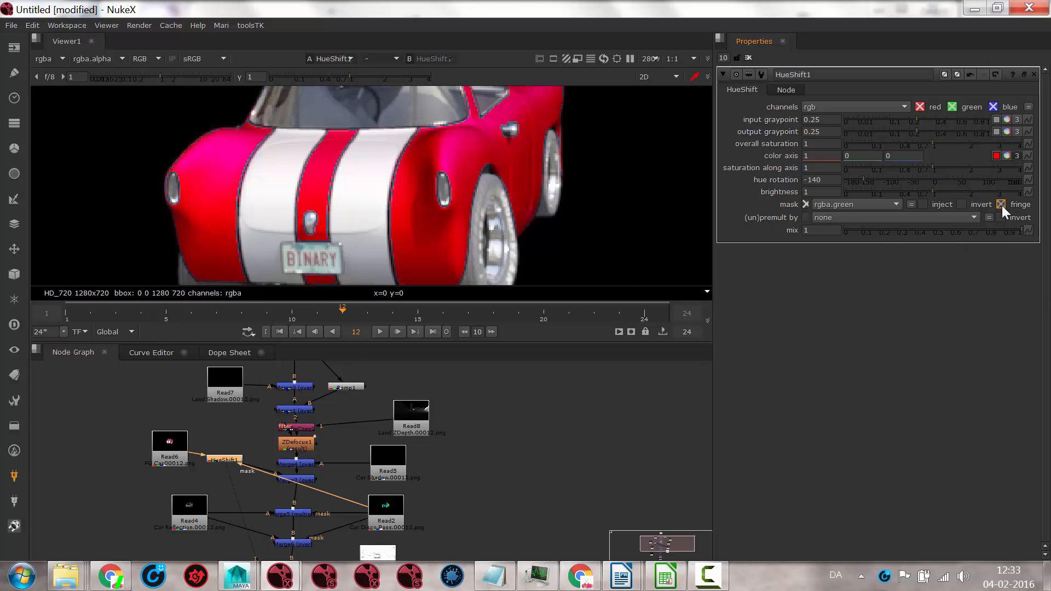
click(1001, 204)
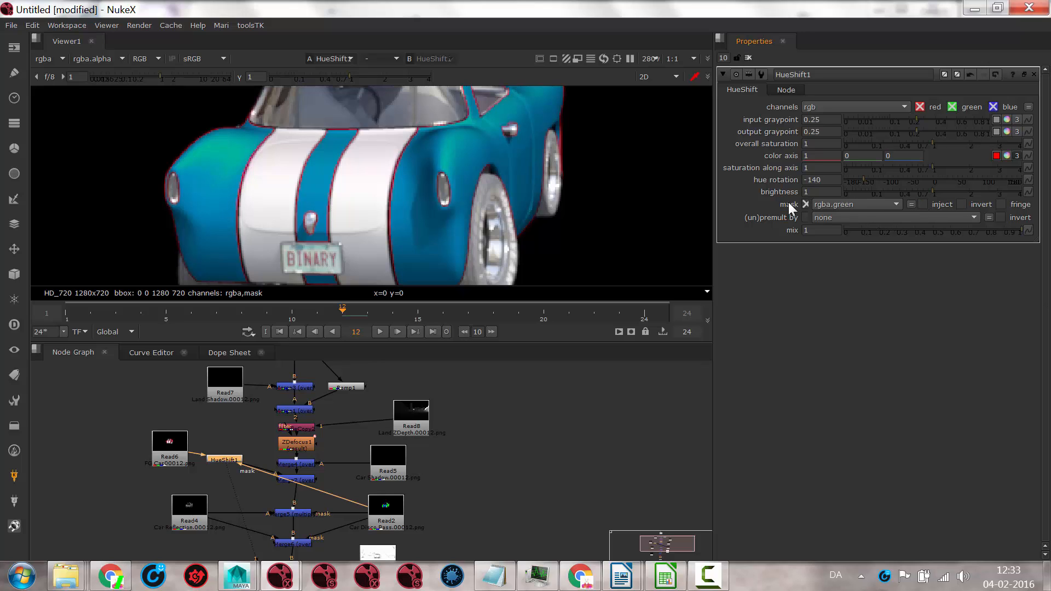
Show the VectorBlur1 output in the viewer to review the recolored car in the full composite.
scroll(349, 161, down, 4)
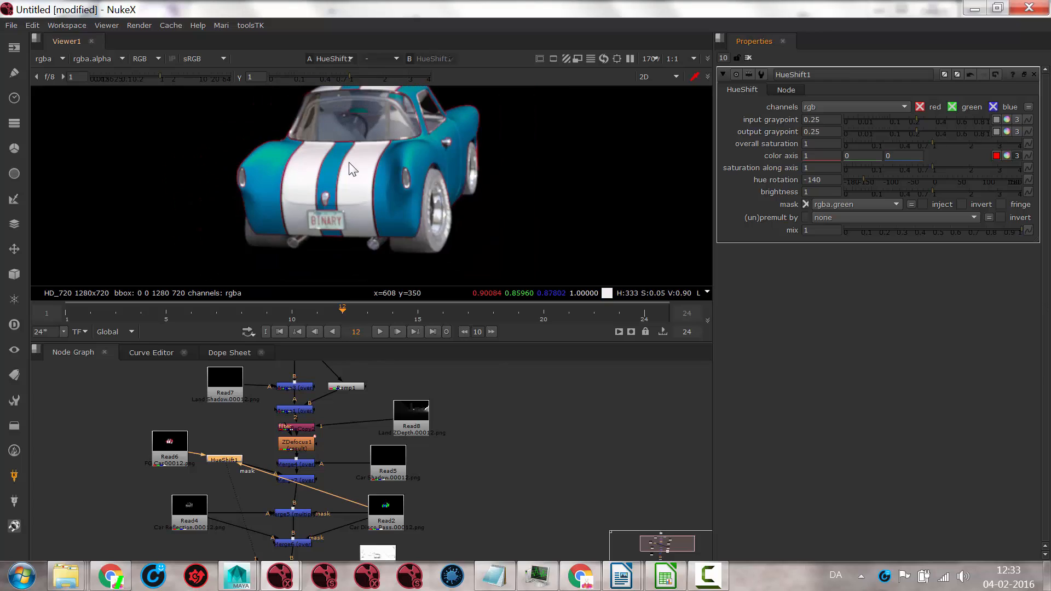
middle_drag(457, 509, 454, 356)
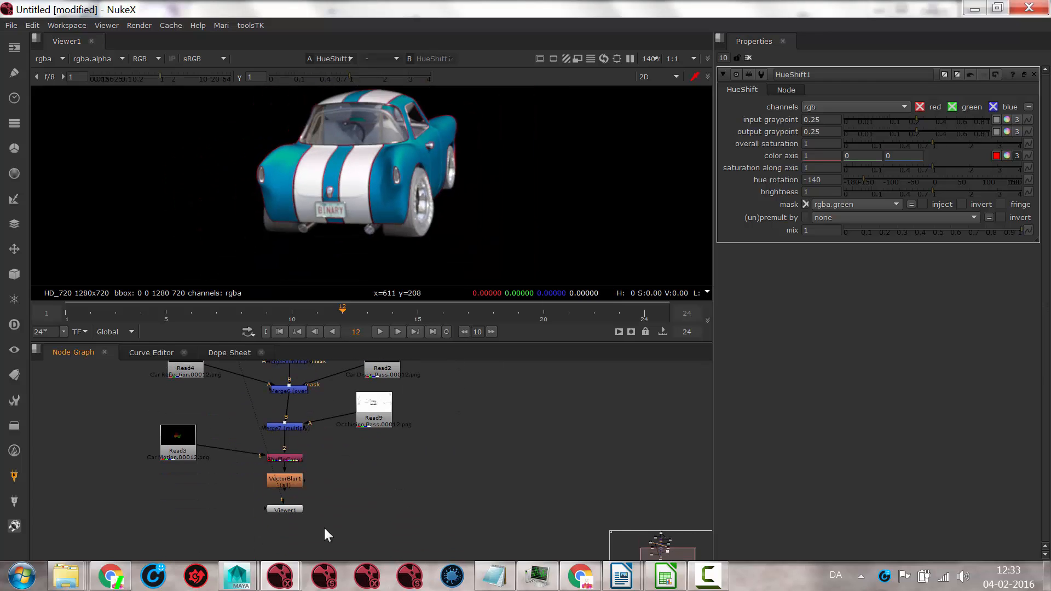
click(296, 476)
key(1)
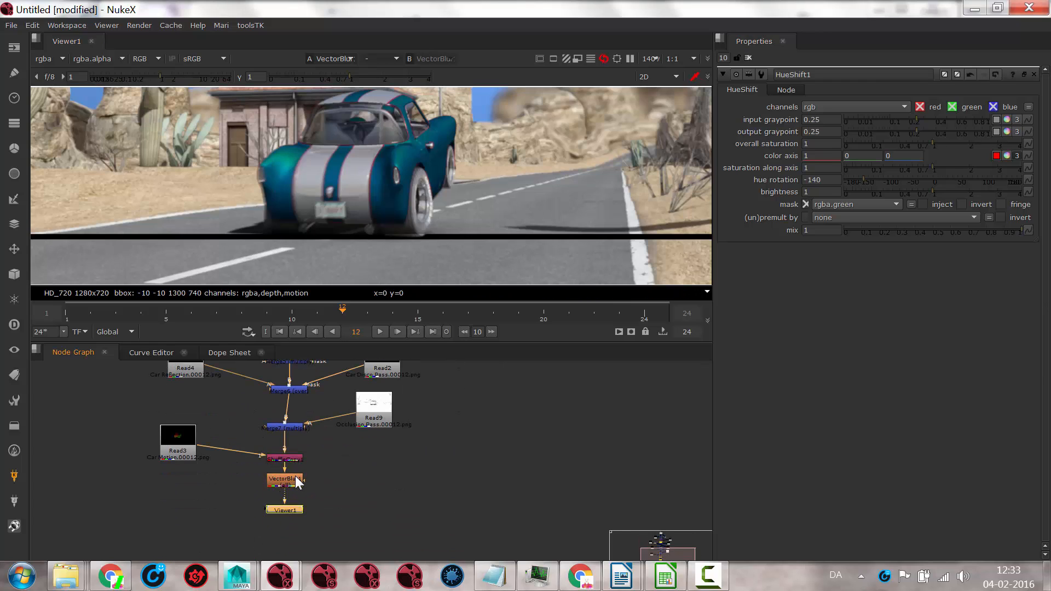
scroll(375, 189, down, 2)
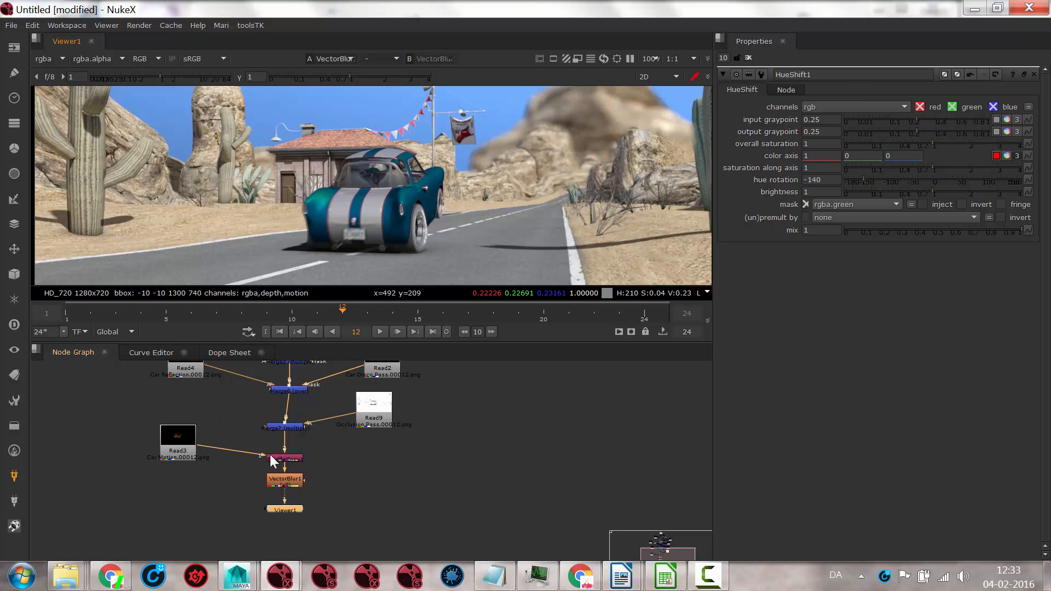
middle_drag(435, 431, 446, 450)
click(707, 577)
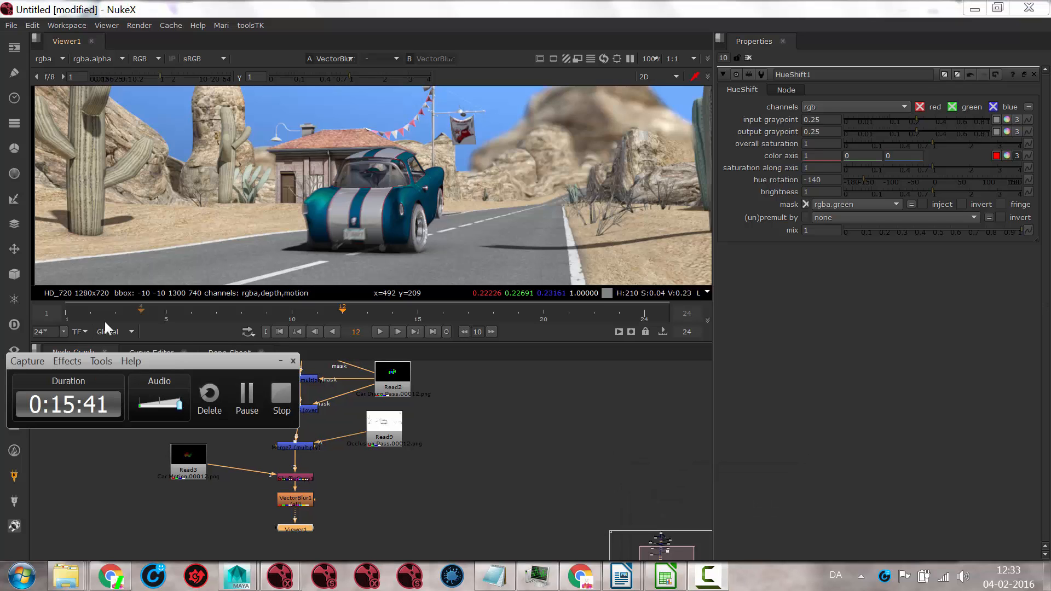